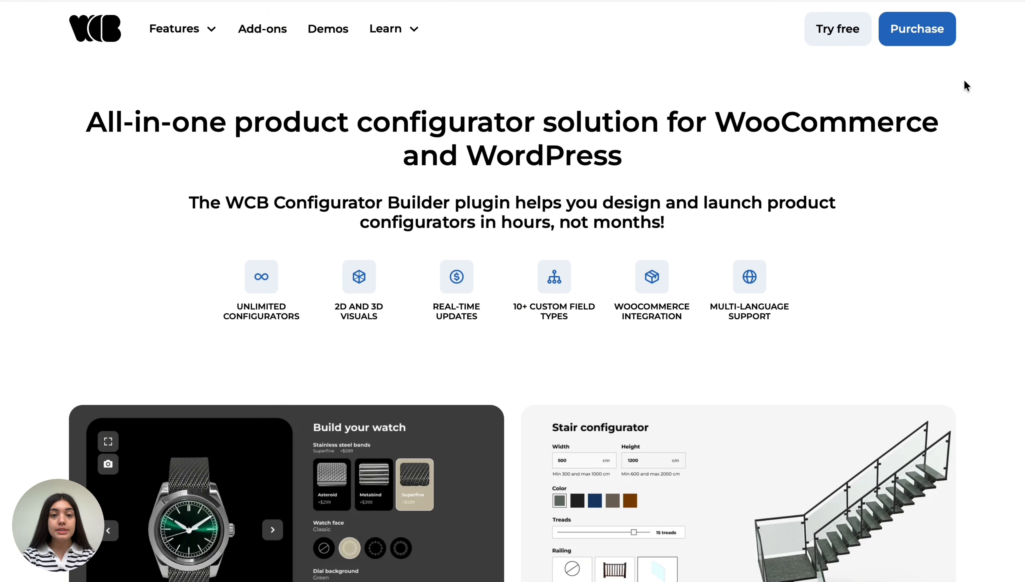
- Examine the WCB homepage's product sections, from visual and 3D configurators to CPQ configurators and guided selling forms
scroll(965, 79, down, 3)
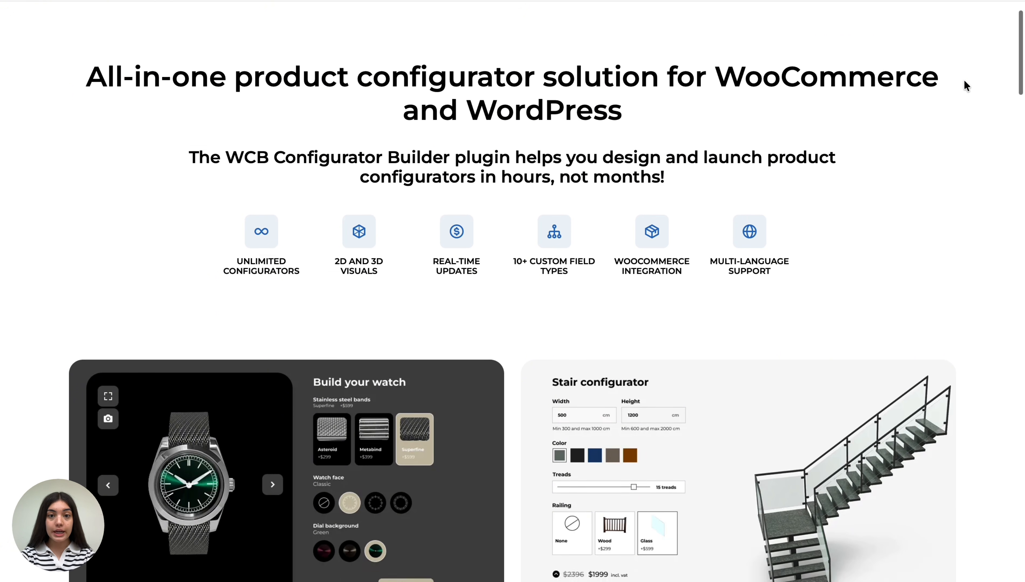
scroll(964, 80, down, 3)
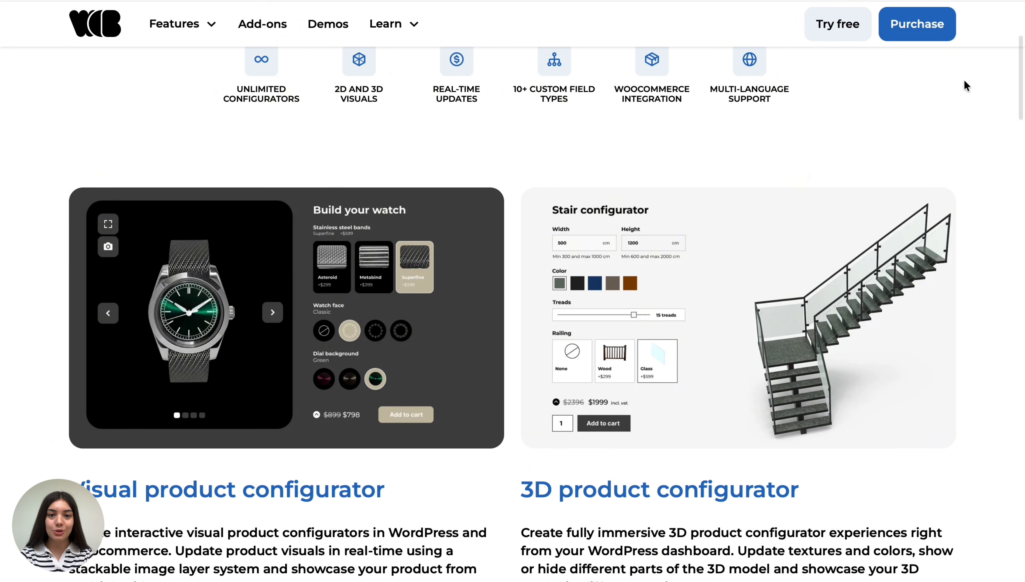
scroll(964, 81, down, 4)
scroll(967, 85, down, 4)
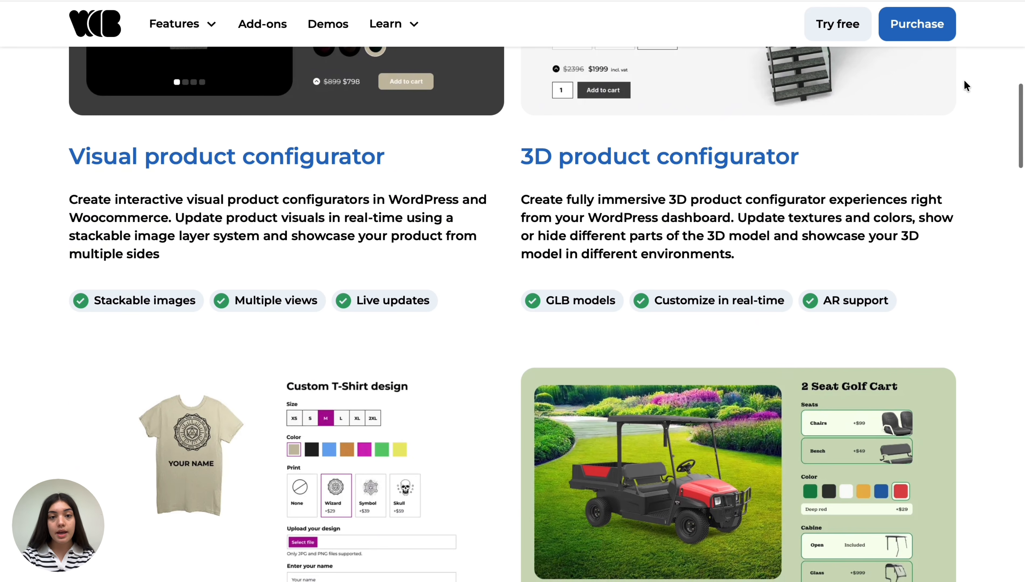
scroll(964, 81, down, 2)
scroll(966, 86, down, 4)
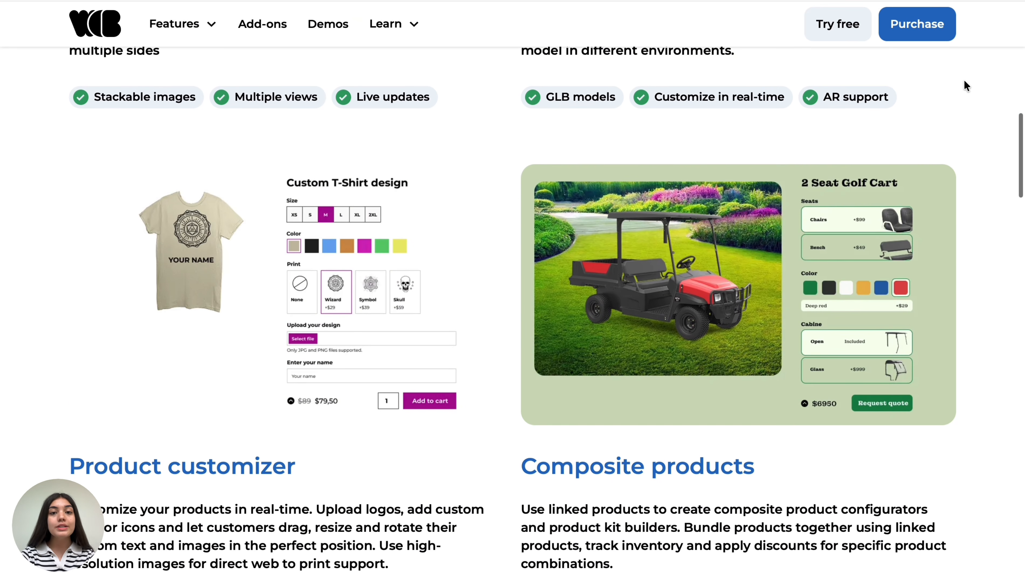
scroll(966, 86, down, 2)
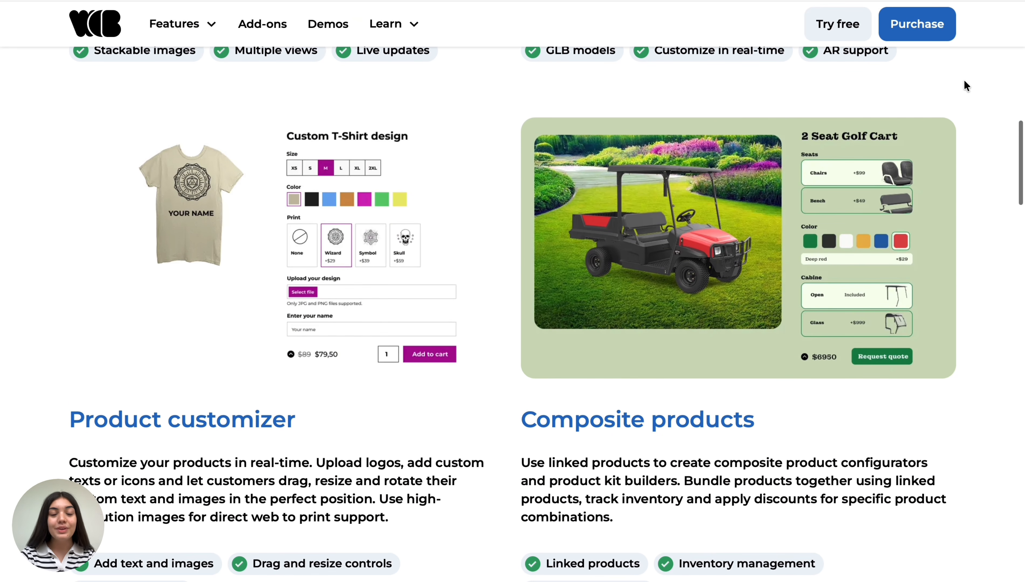
scroll(966, 86, down, 3)
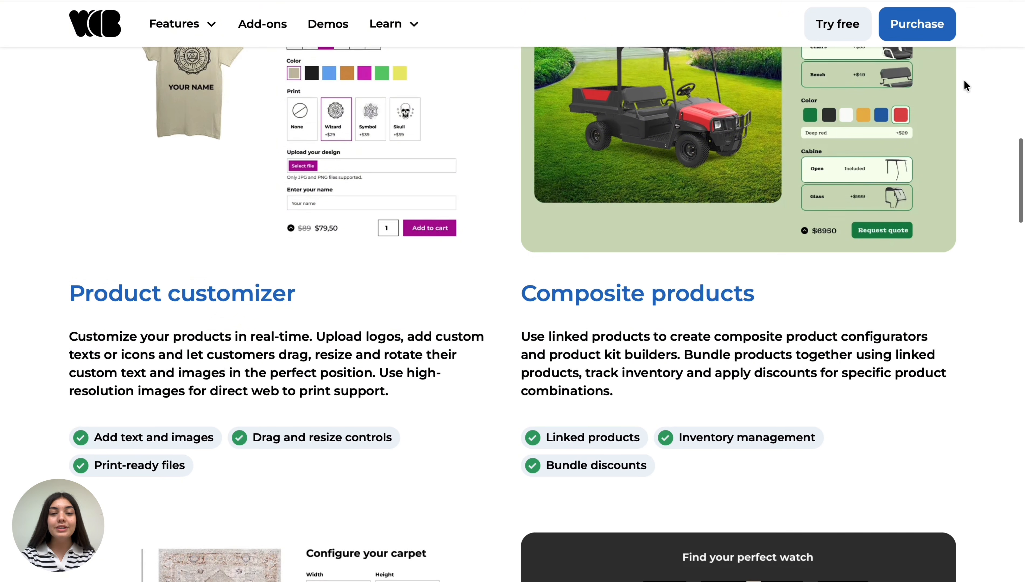
scroll(965, 82, down, 5)
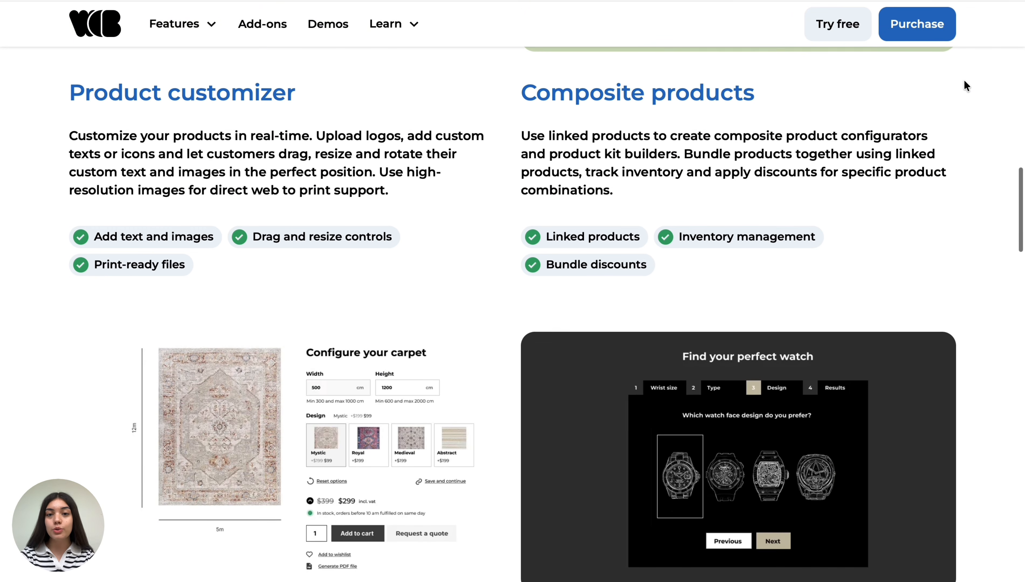
scroll(967, 86, down, 2)
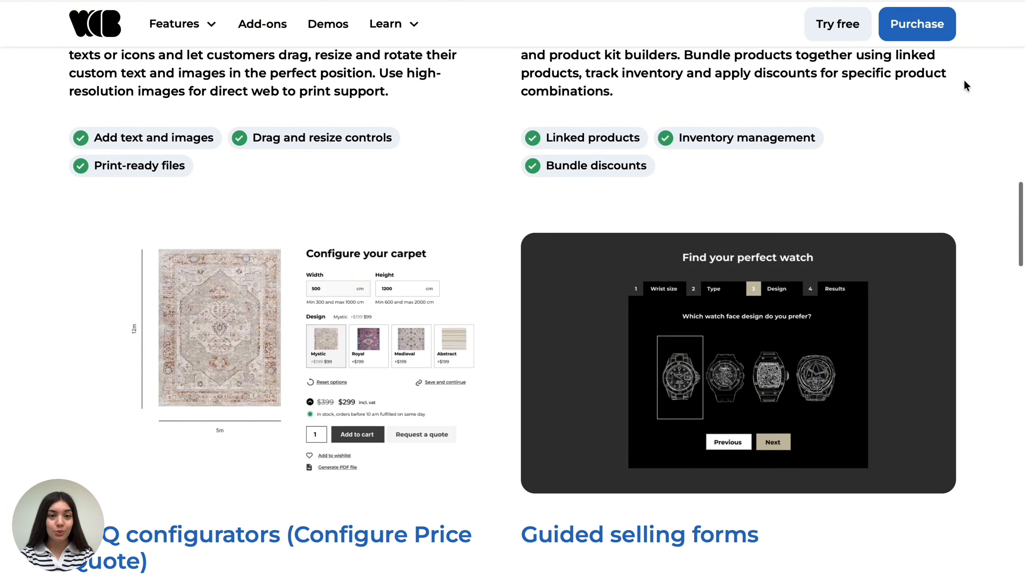
scroll(965, 81, down, 3)
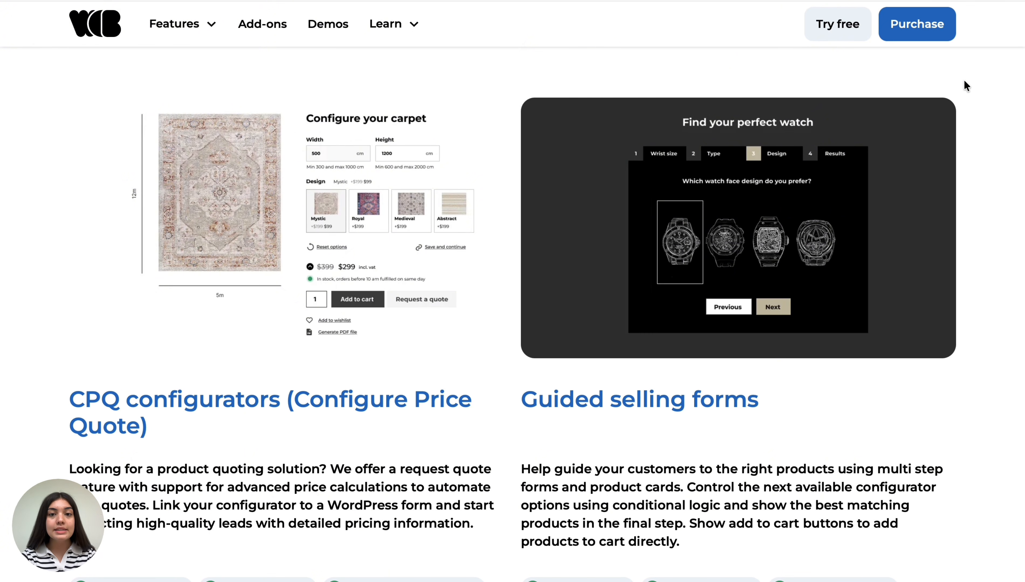
scroll(966, 86, down, 1)
scroll(967, 85, down, 2)
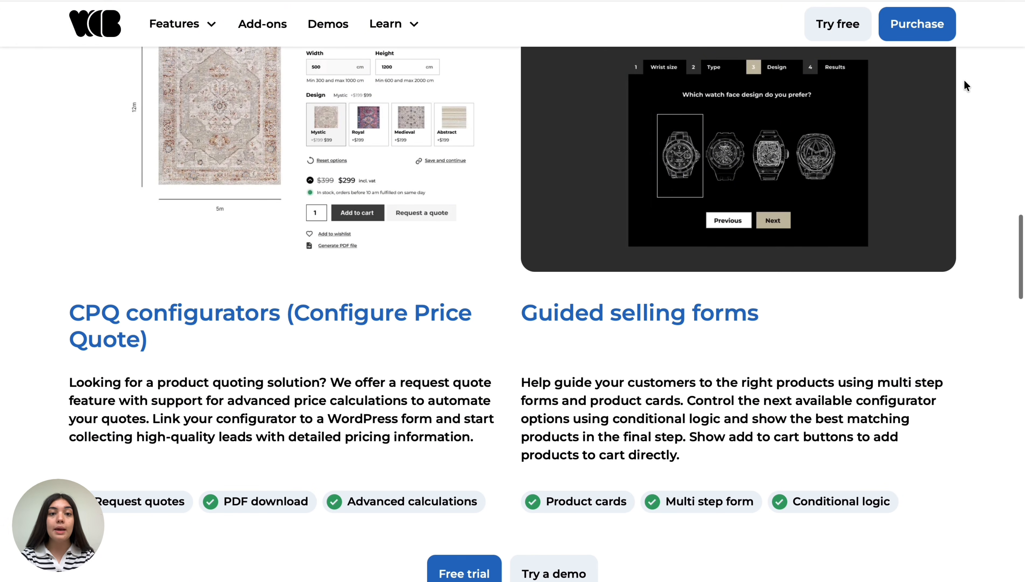
scroll(967, 86, down, 3)
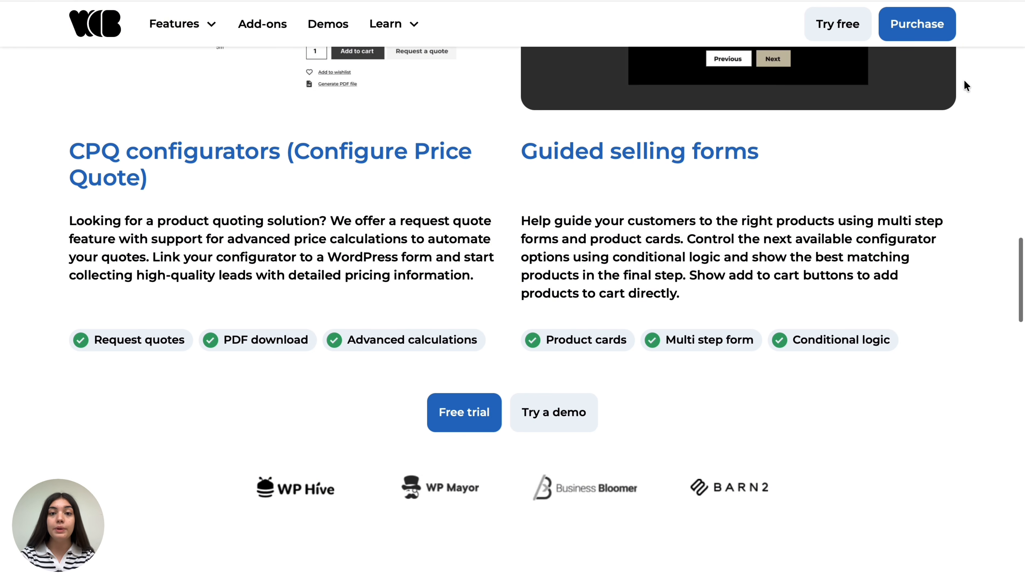
- Examine the partner logos, the FAQ questions and the "Get familiar with WCB" resources on the homepage
scroll(967, 86, down, 3)
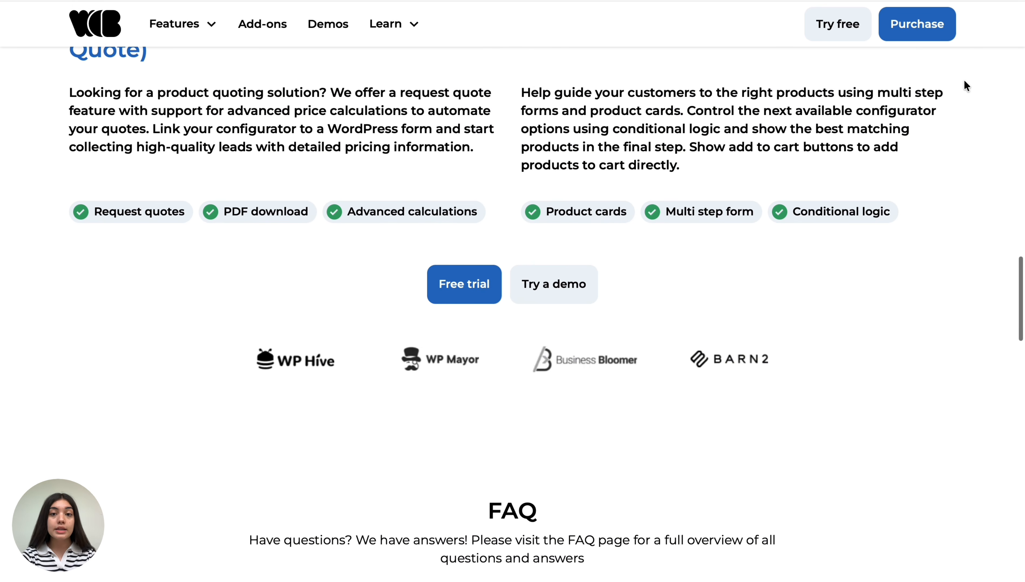
scroll(967, 85, down, 3)
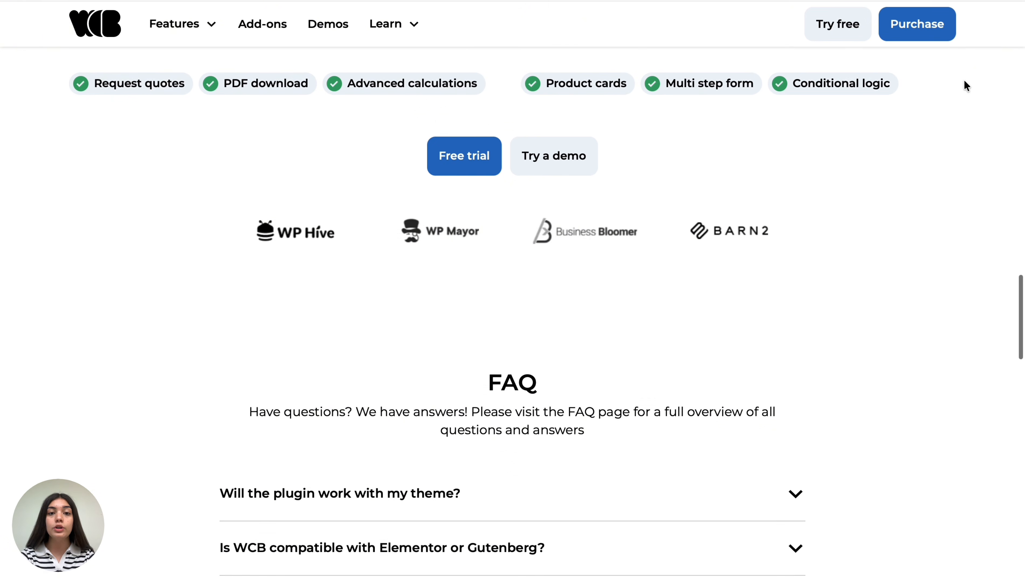
scroll(967, 86, down, 3)
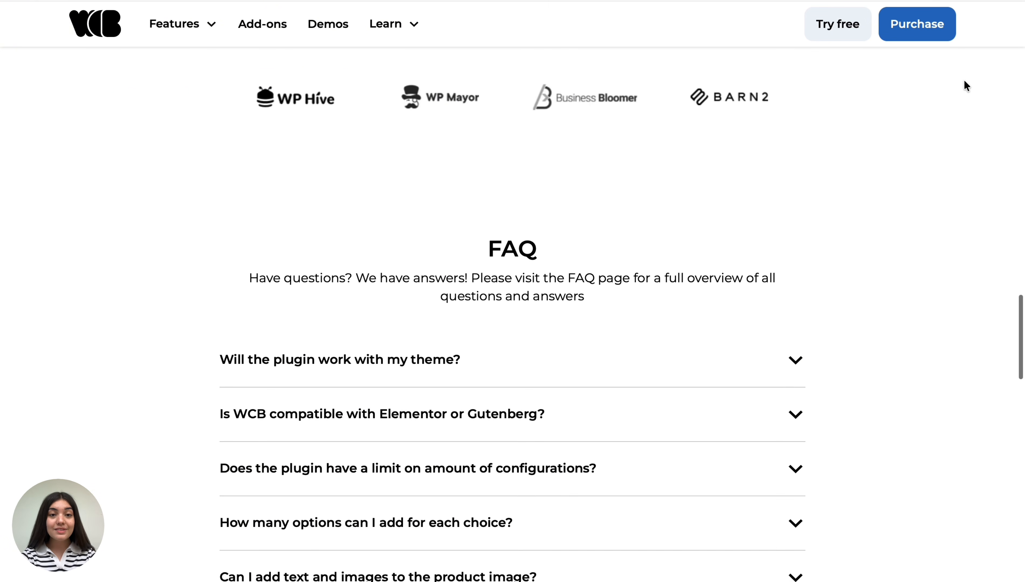
scroll(967, 86, down, 3)
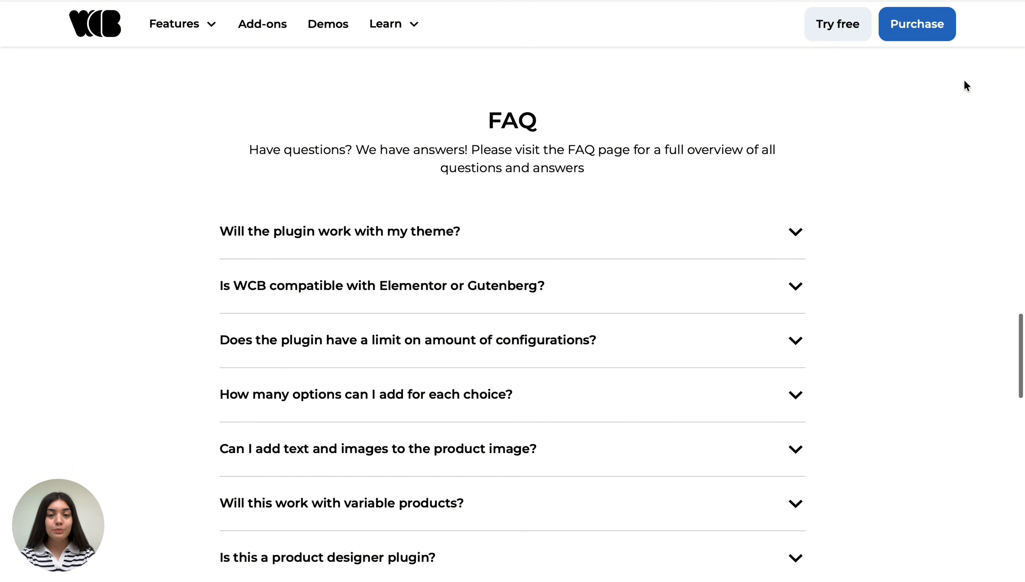
scroll(966, 85, down, 3)
scroll(967, 85, down, 2)
scroll(967, 86, down, 3)
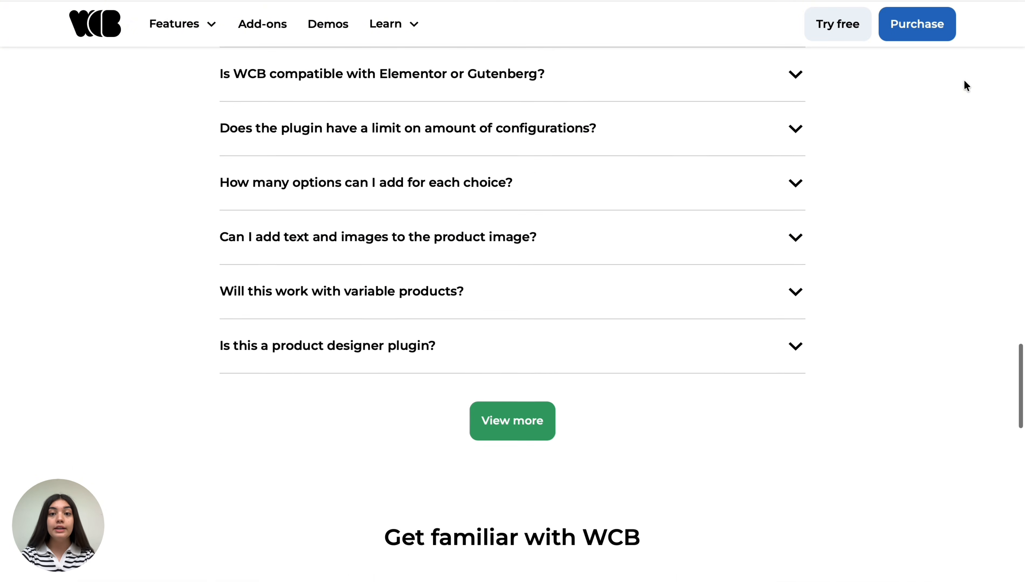
scroll(965, 83, down, 2)
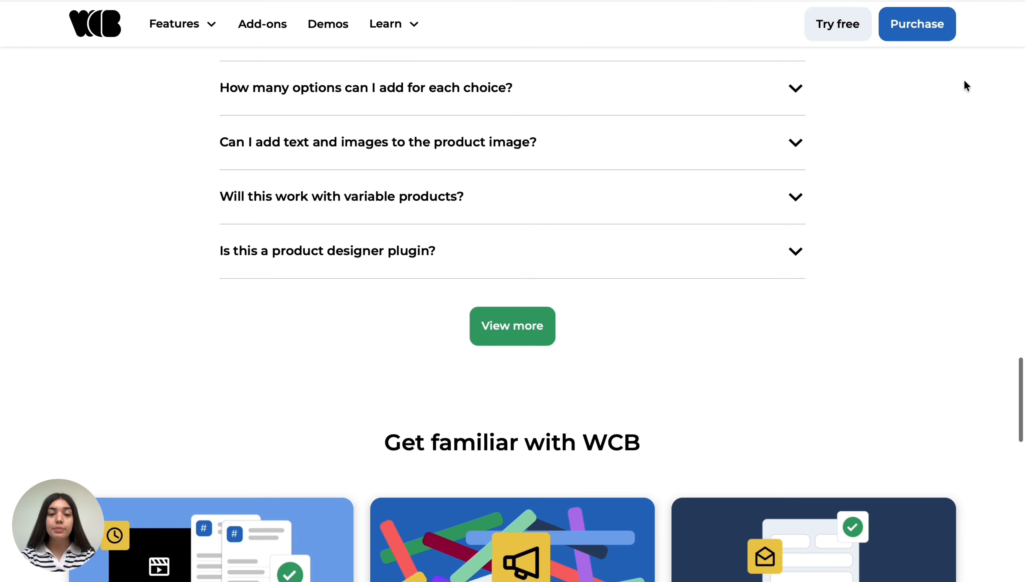
scroll(965, 82, down, 2)
scroll(965, 82, down, 3)
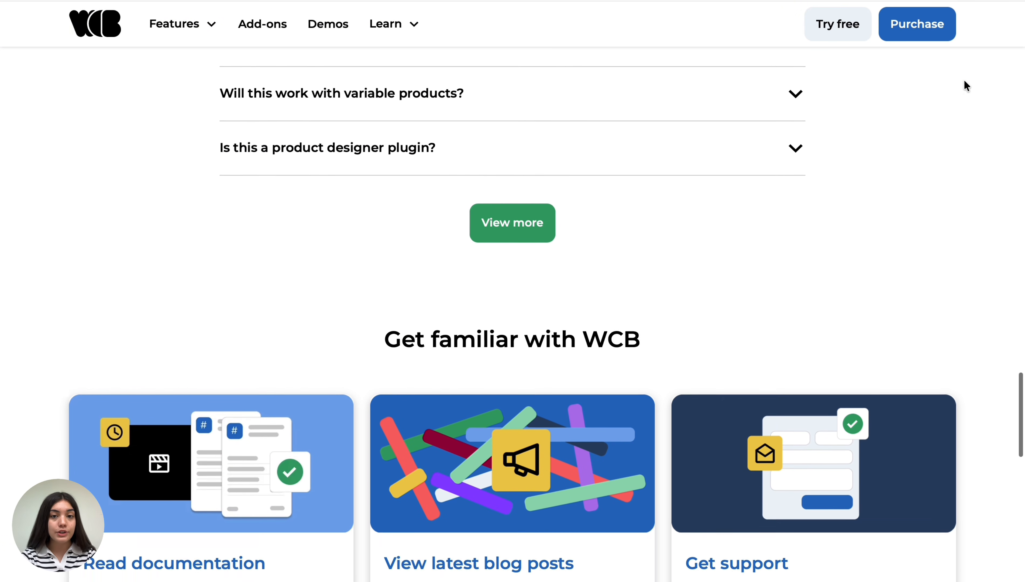
scroll(964, 81, down, 2)
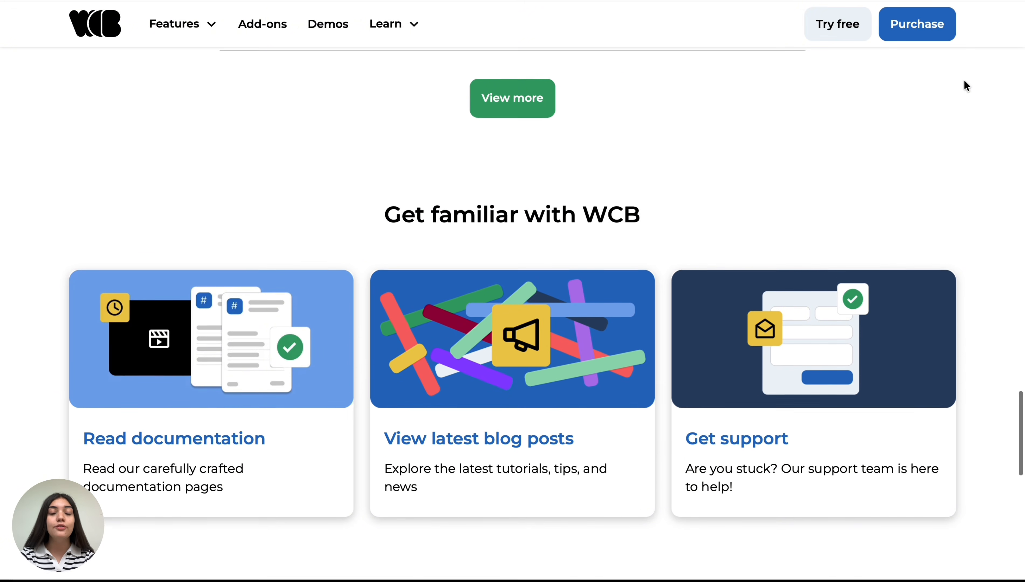
- Review the homepage again from the resource cards back up to the Product customizer and Composite products sections
scroll(964, 81, up, 2)
scroll(964, 80, up, 7)
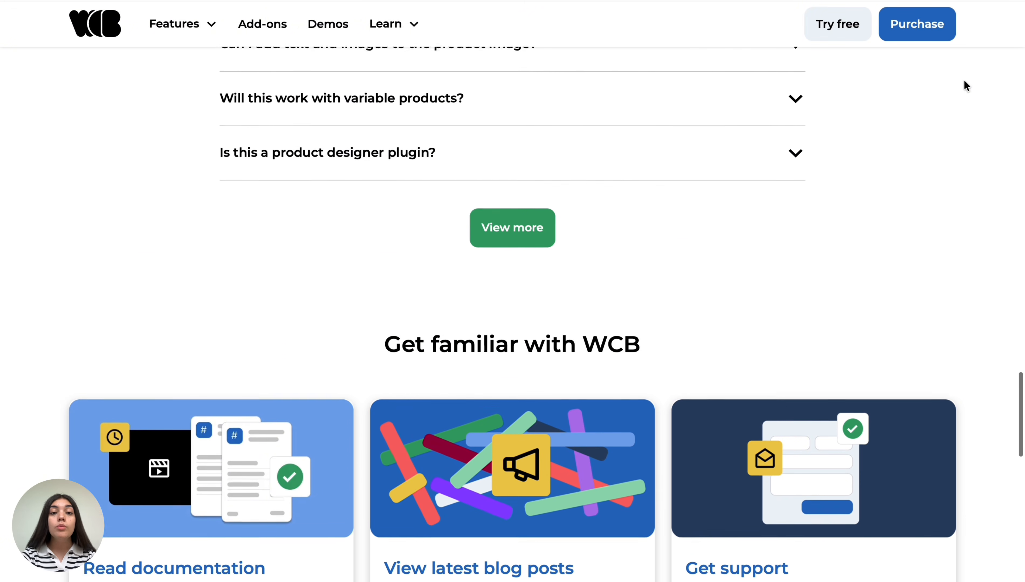
scroll(965, 83, up, 6)
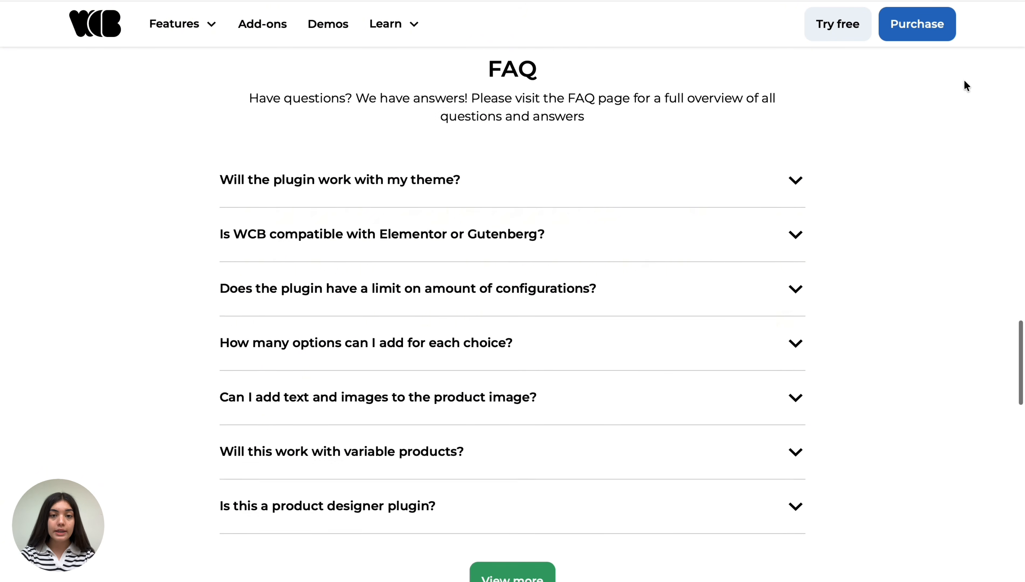
scroll(965, 82, up, 7)
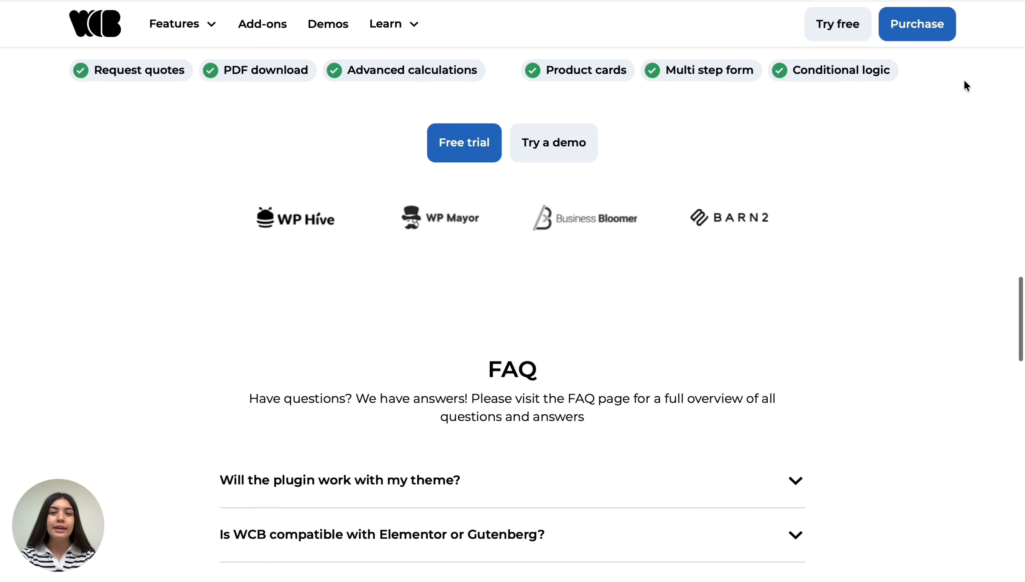
scroll(967, 86, up, 5)
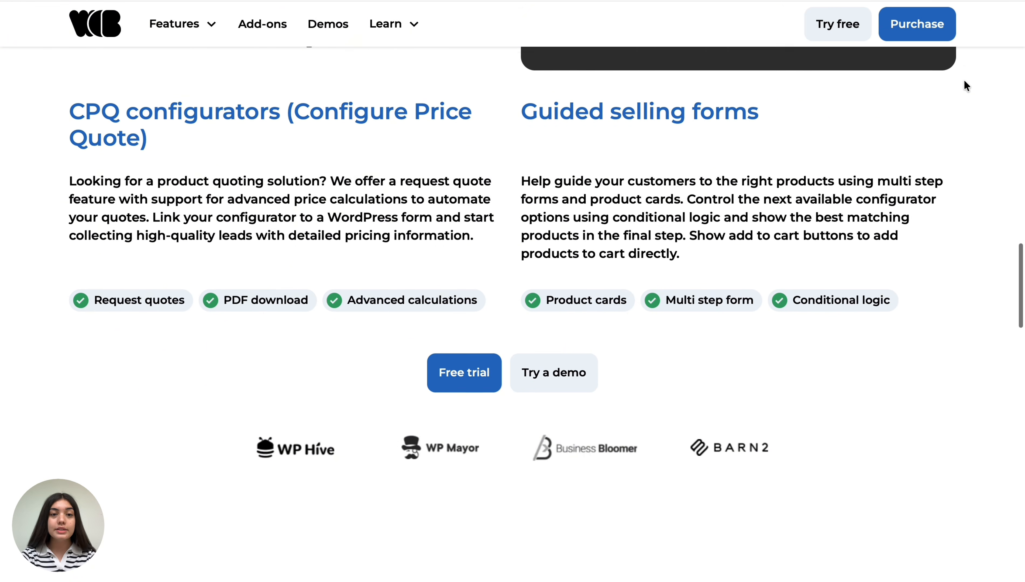
scroll(966, 85, up, 3)
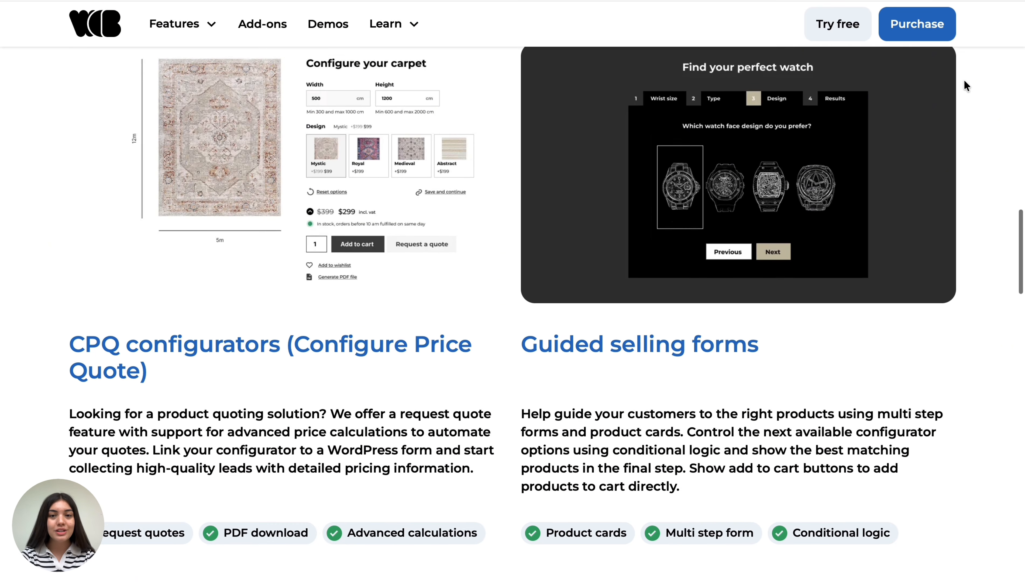
scroll(967, 85, up, 2)
scroll(967, 85, up, 4)
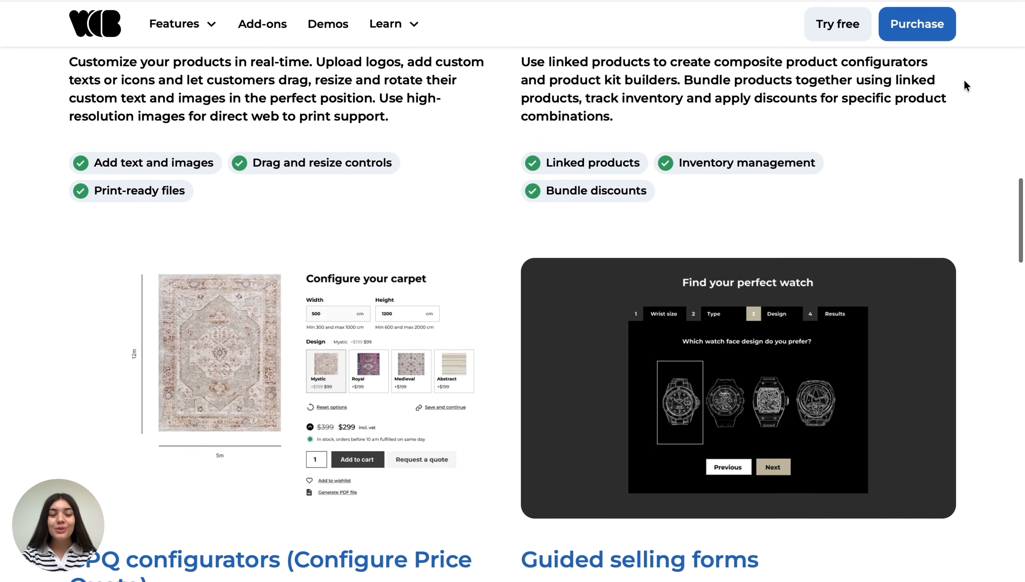
scroll(967, 85, up, 4)
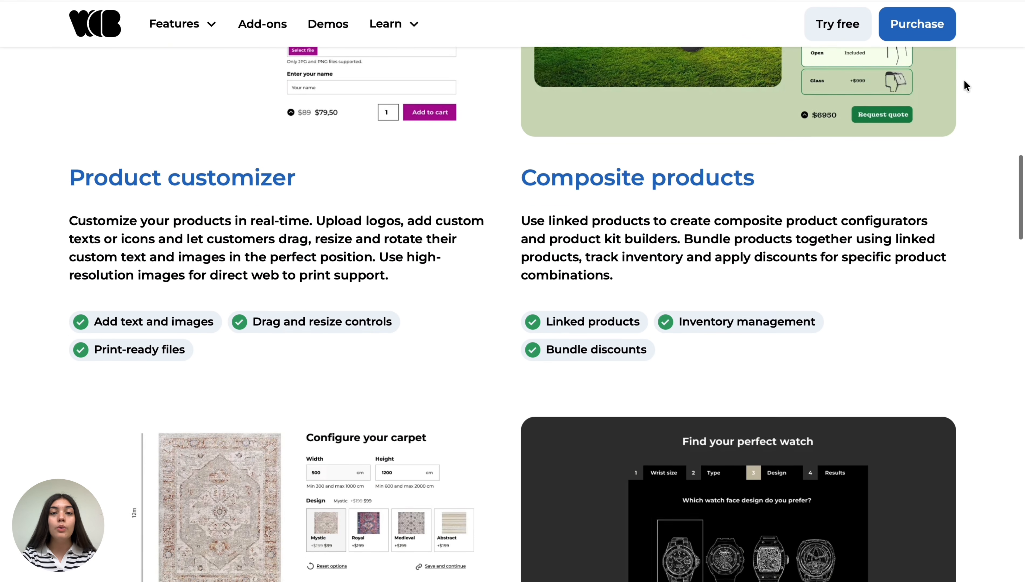
scroll(965, 81, up, 4)
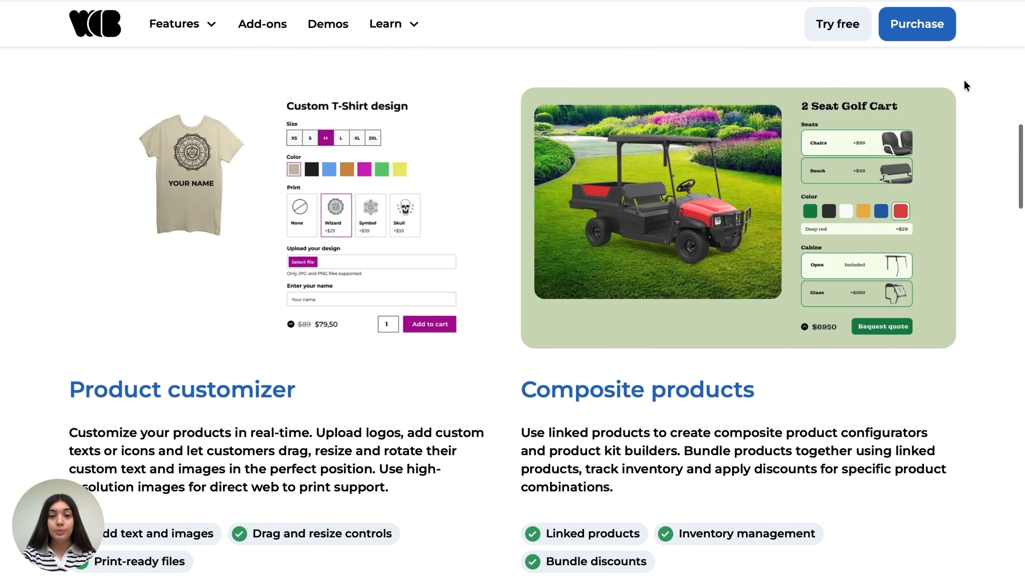
scroll(965, 86, up, 4)
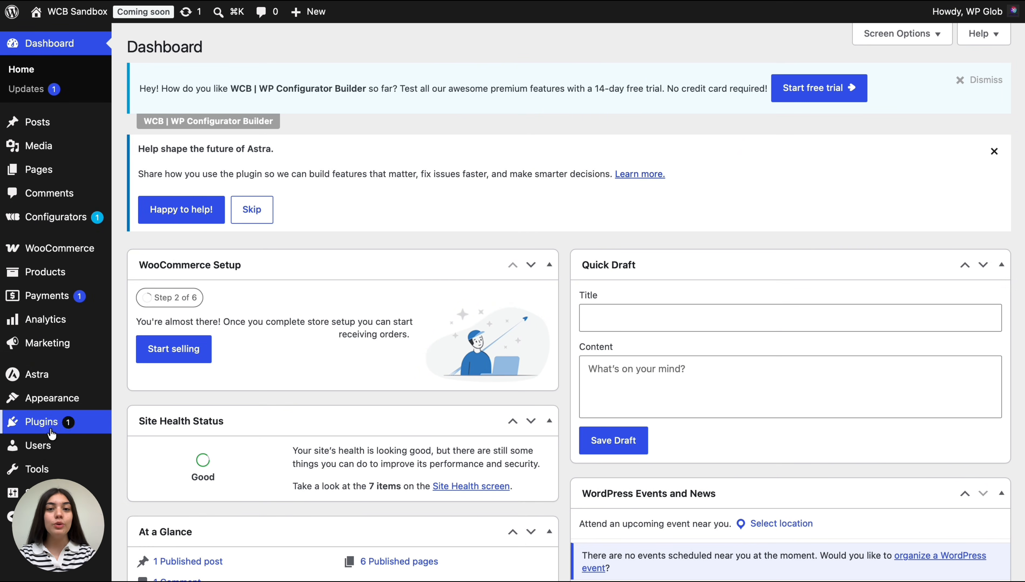
- Check the installed plugins list of the WordPress site for WCB | WP Configurator Builder and WooCommerce
mouse_move(74, 423)
click(149, 415)
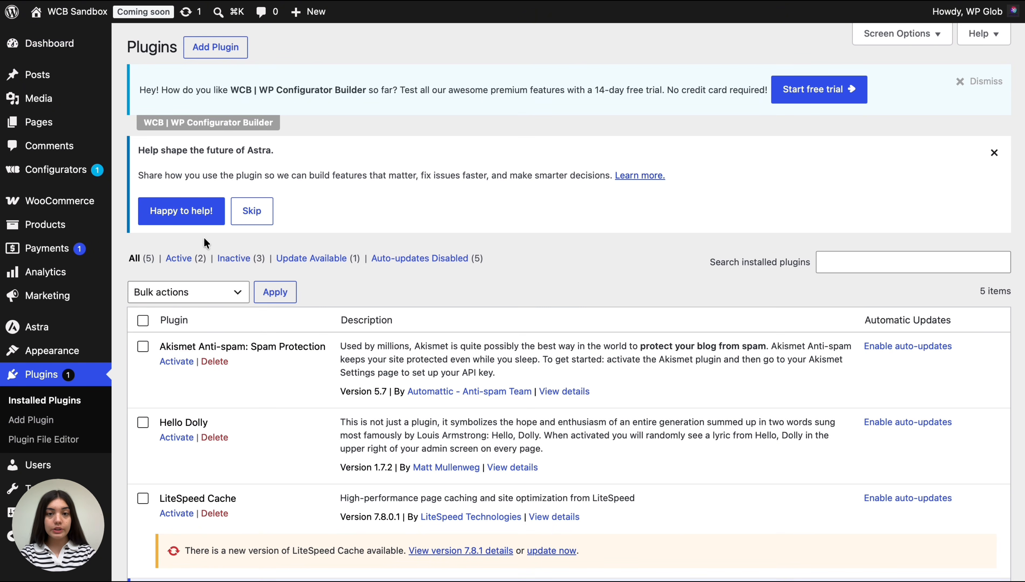
scroll(204, 237, down, 5)
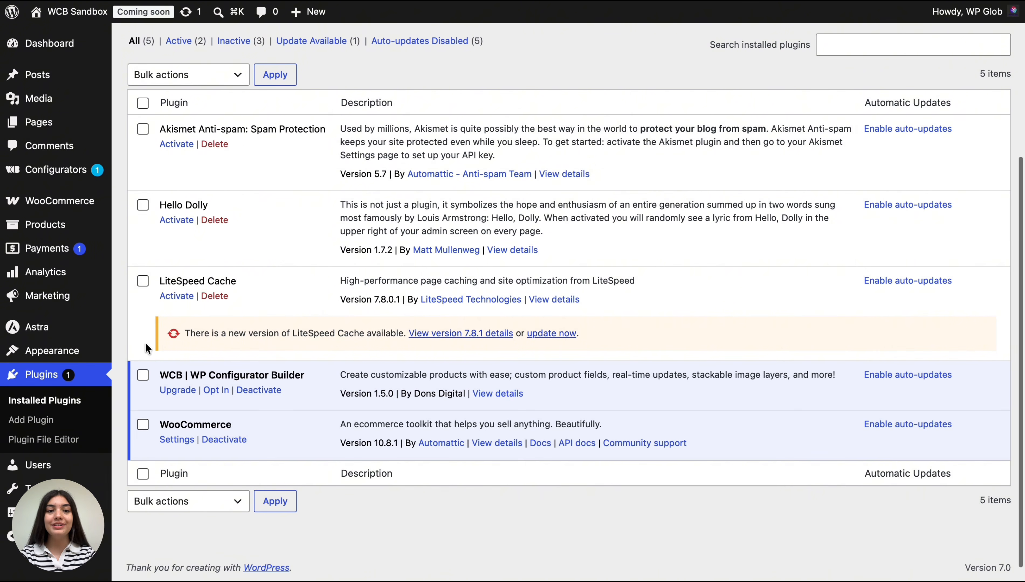
scroll(90, 386, up, 5)
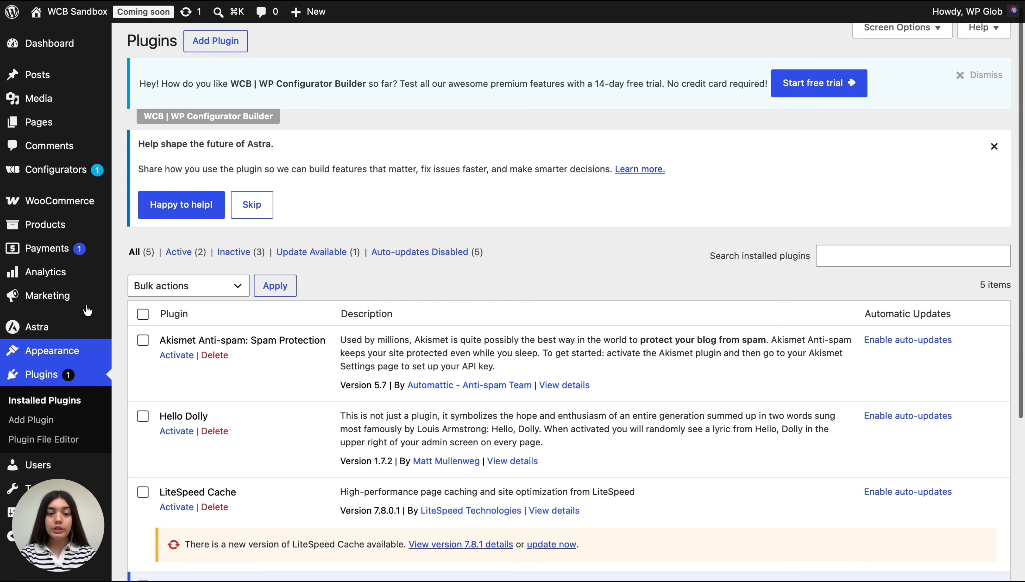
- Start the 14-day free trial of WCB | WP Configurator Builder from the Dashboard and download the latest PRO version
click(73, 45)
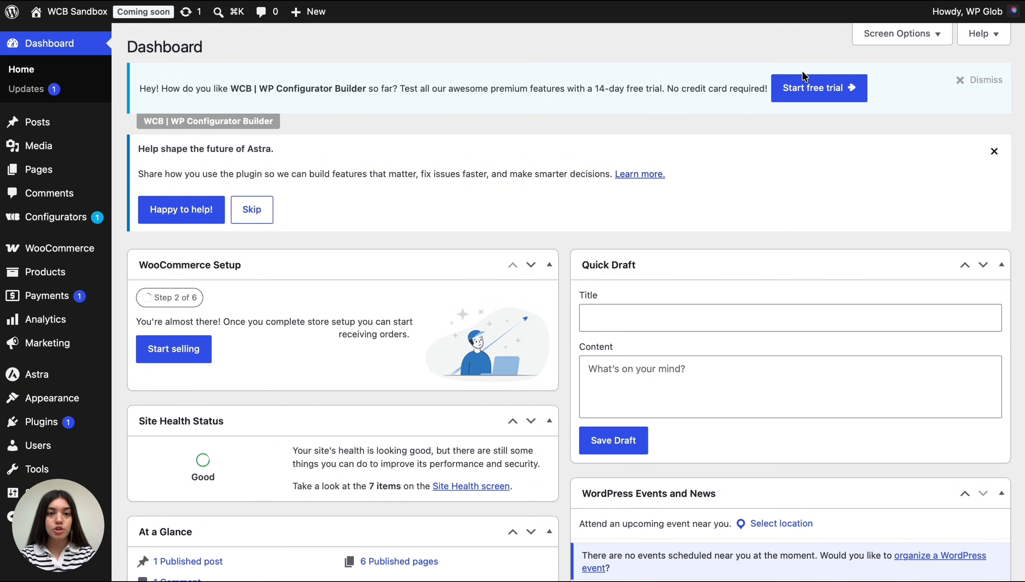
click(814, 88)
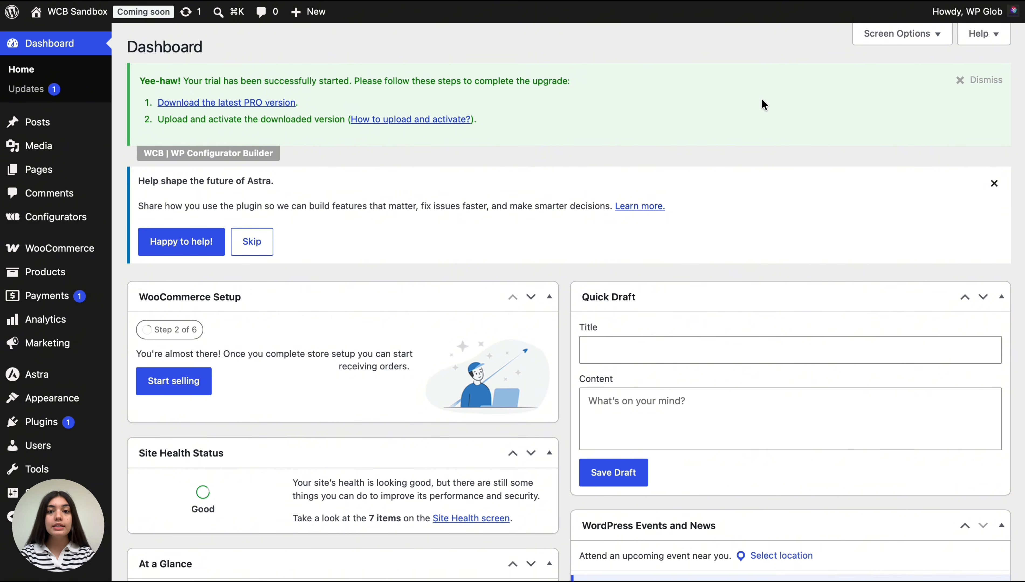
click(291, 102)
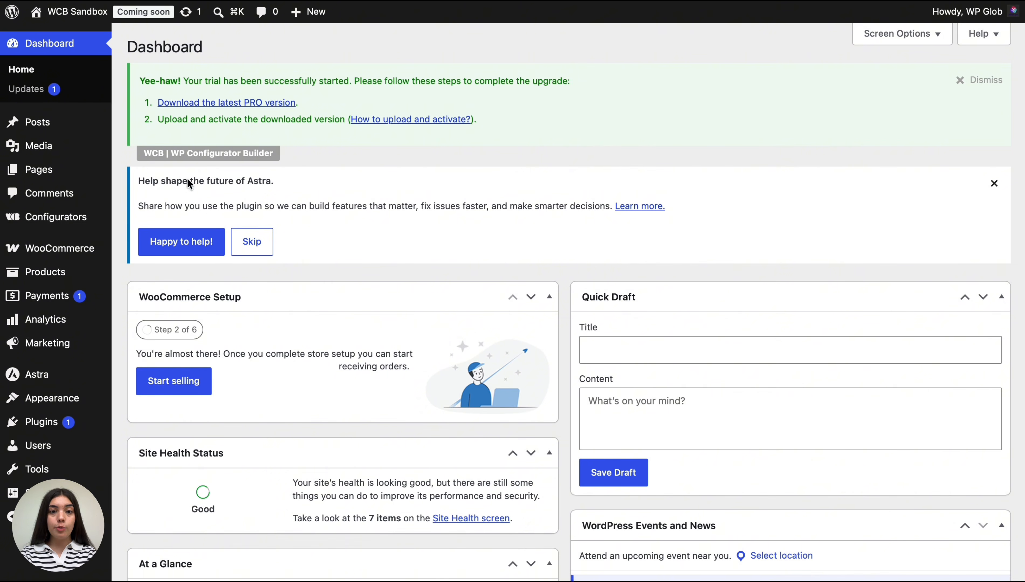
- Upload wcb-configurator-builder-pro.zip as a new plugin, then install and activate it
mouse_move(15, 425)
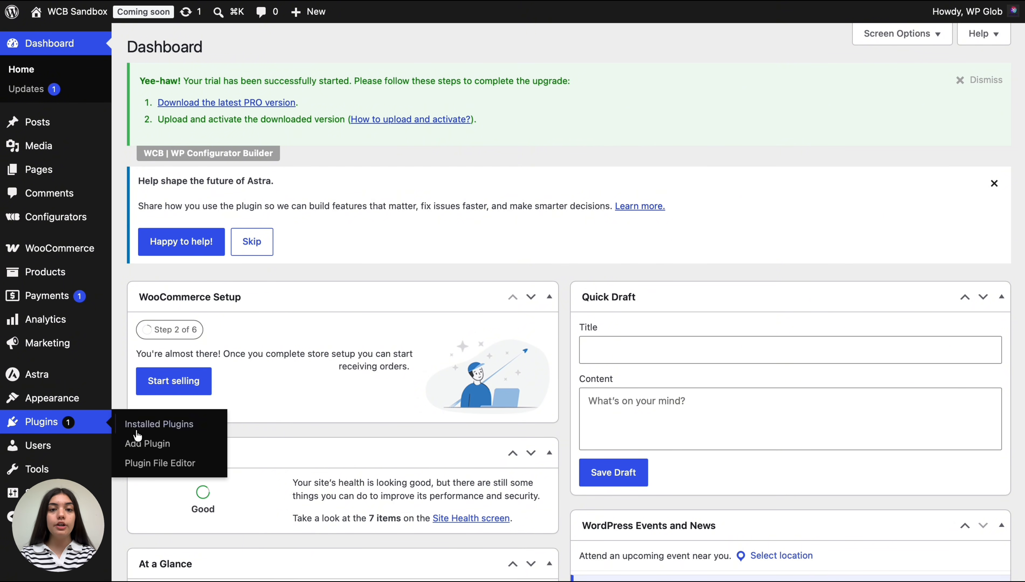
click(160, 446)
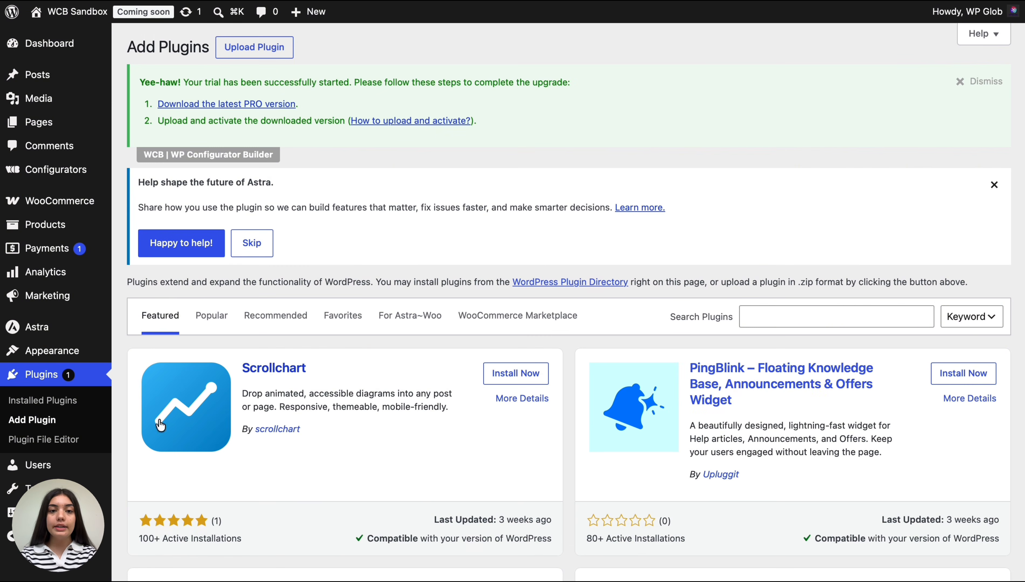
click(276, 48)
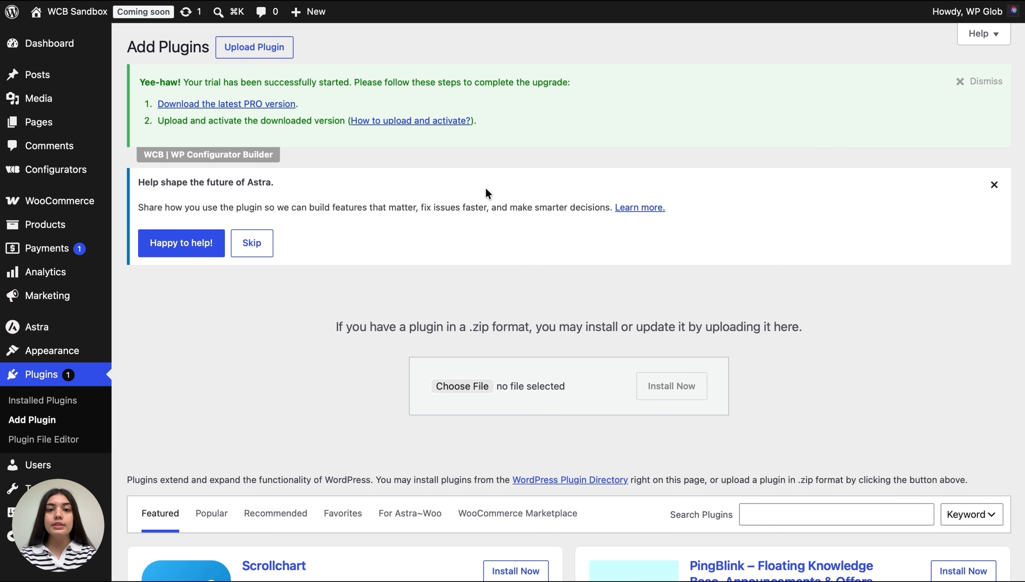
click(468, 384)
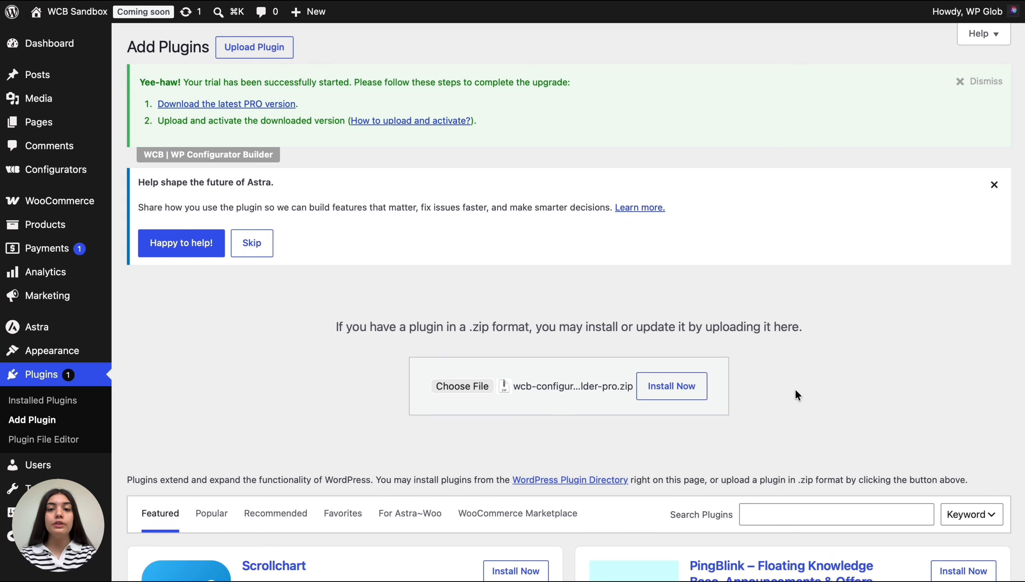
click(680, 388)
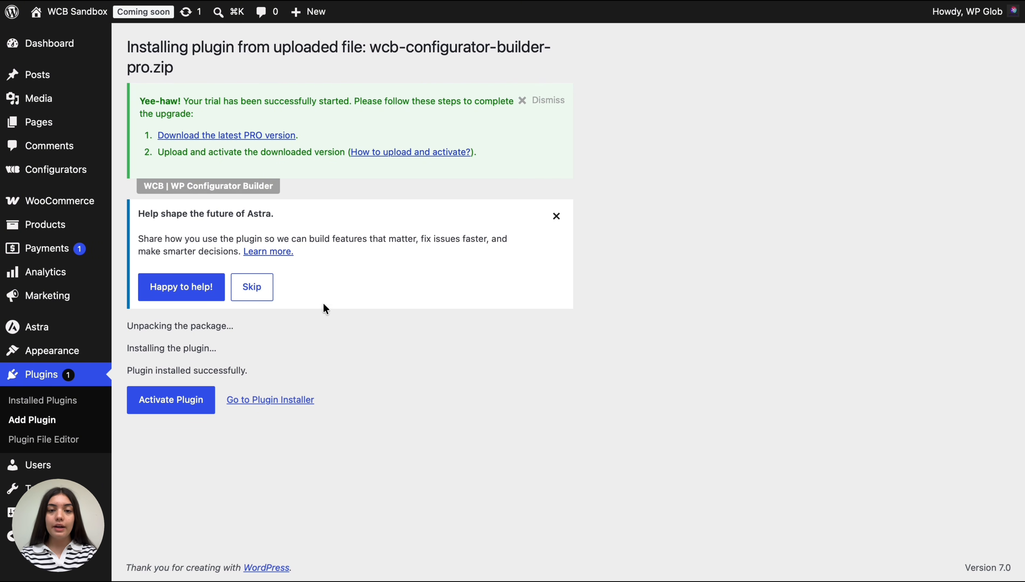
click(209, 401)
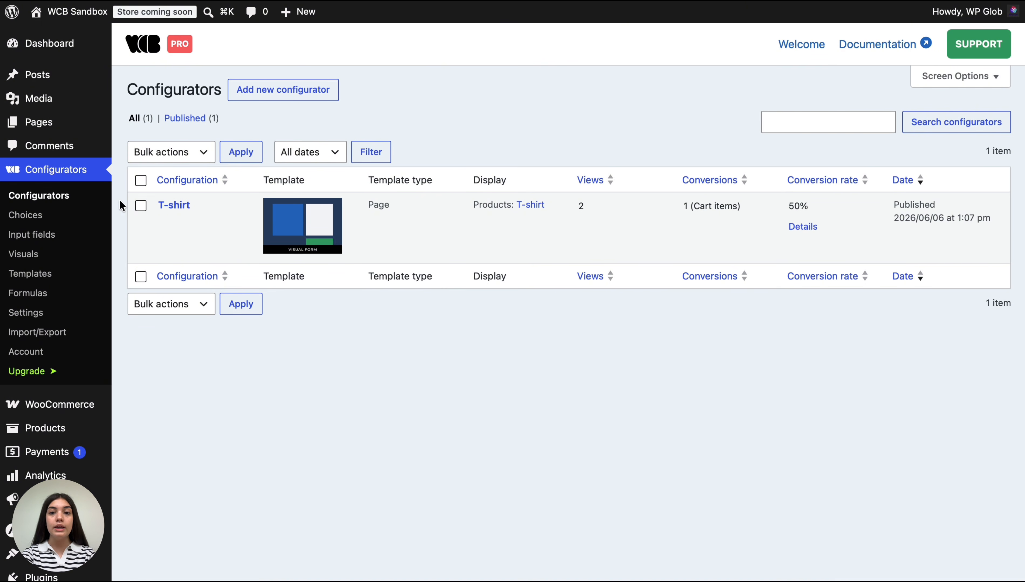
- Open the T-shirt configurator for editing and examine its choice and input fields and the available WCB blocks
mouse_move(217, 260)
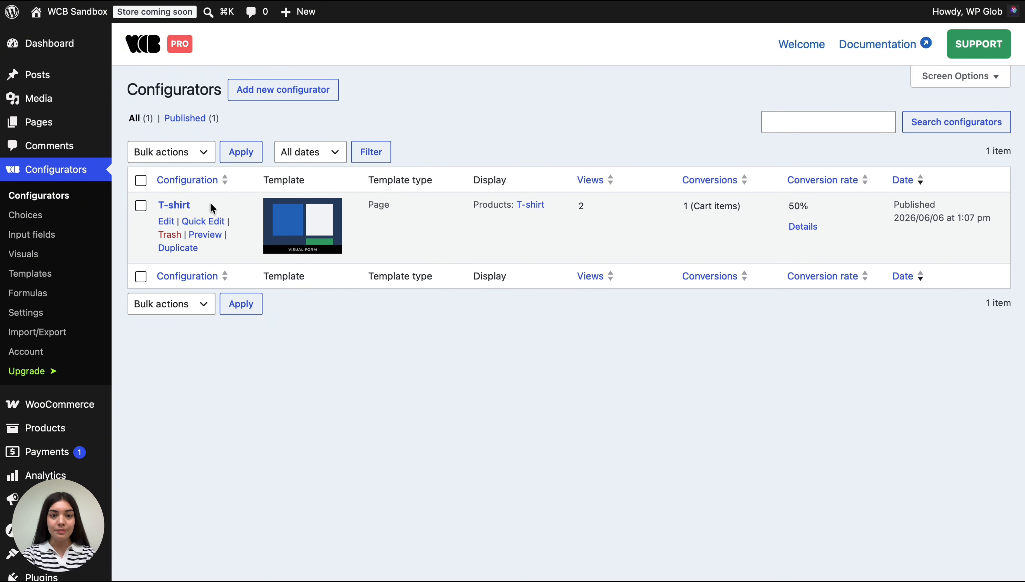
click(167, 223)
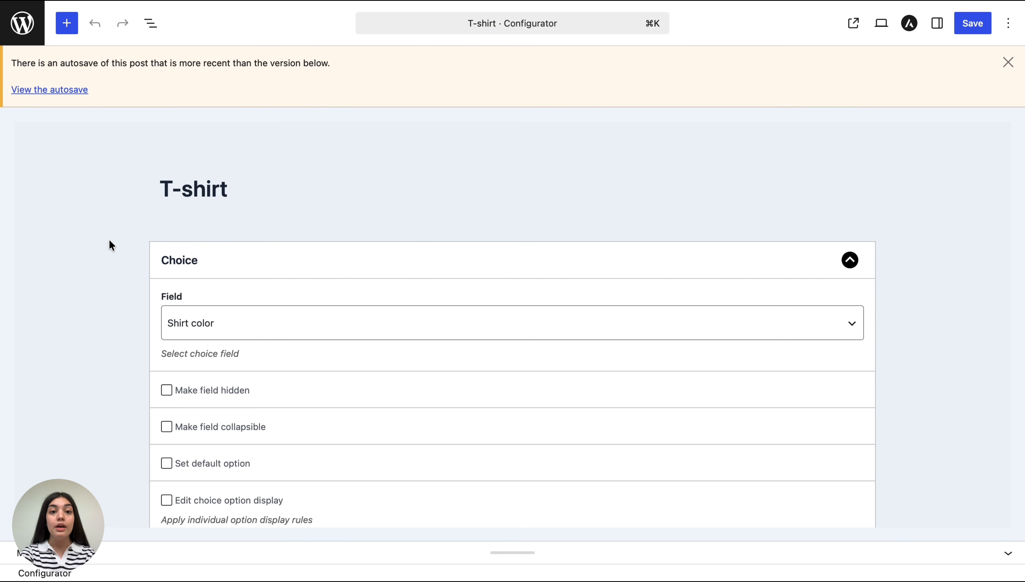
scroll(109, 240, down, 2)
scroll(109, 240, down, 5)
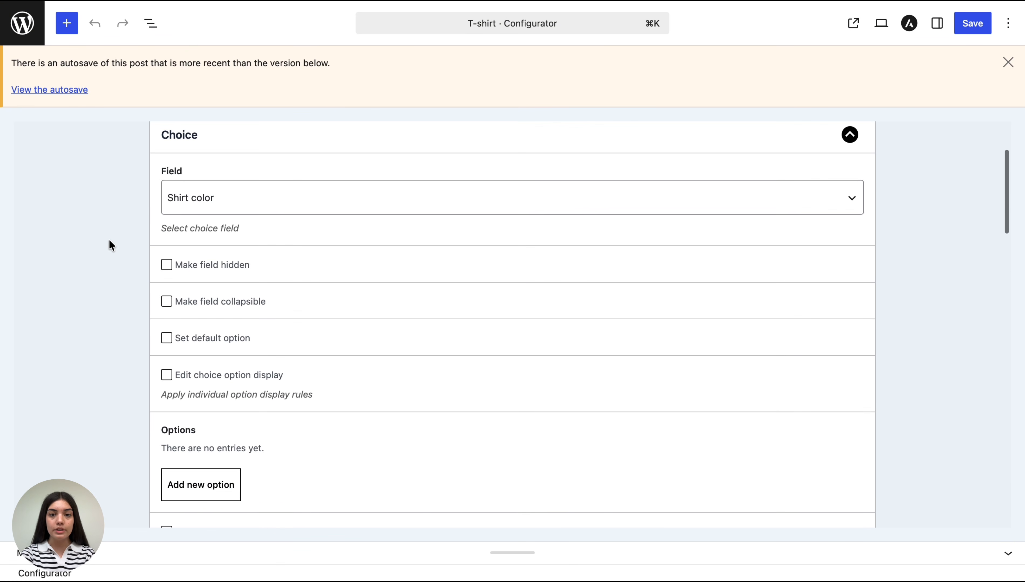
scroll(109, 241, down, 15)
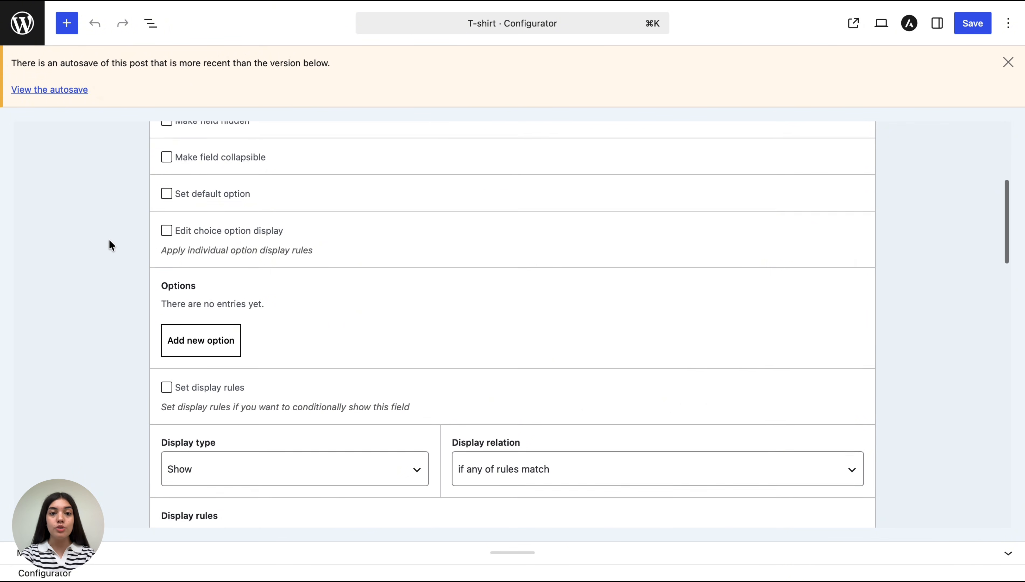
scroll(109, 240, down, 20)
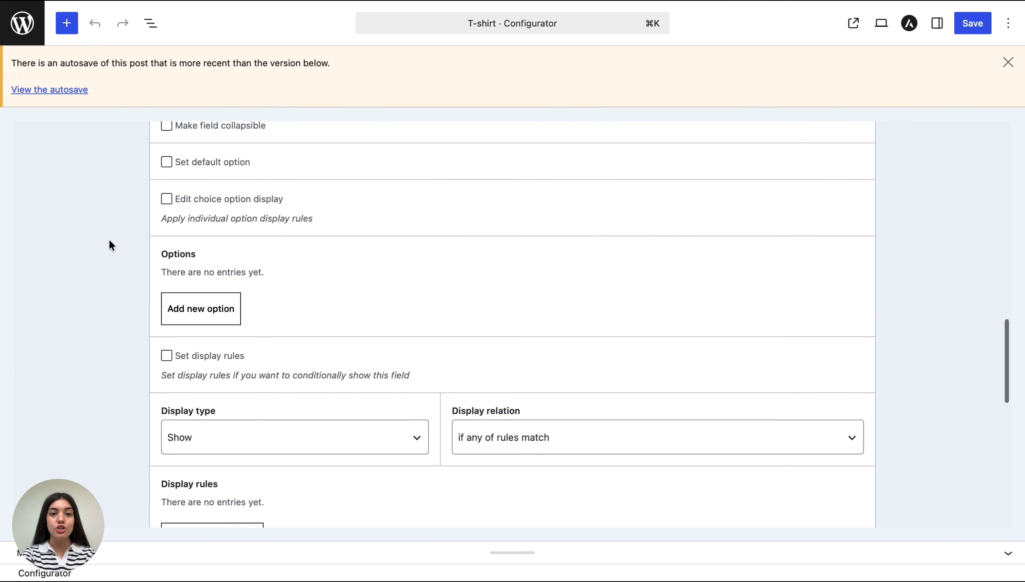
scroll(109, 239, up, 20)
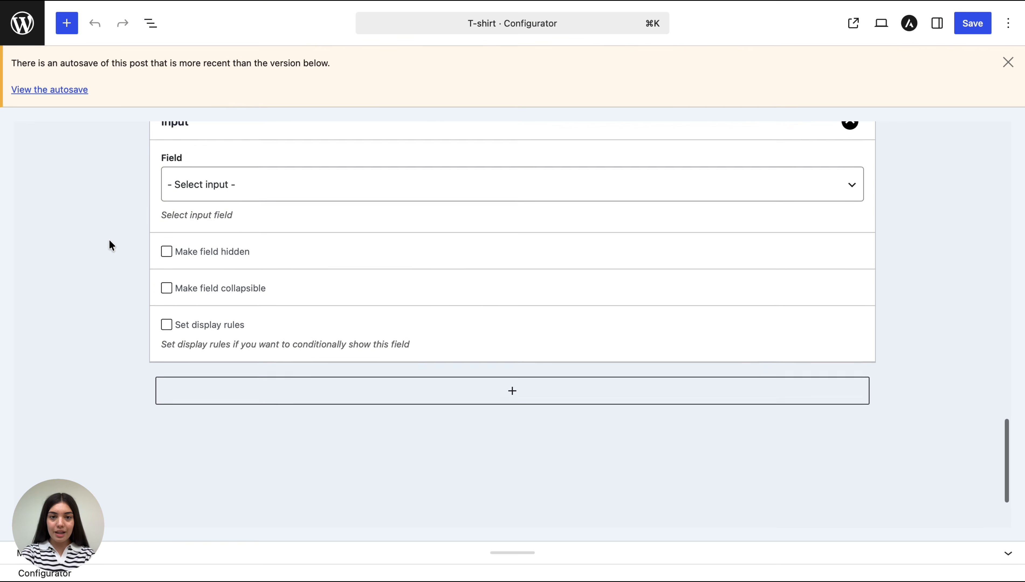
scroll(109, 240, up, 6)
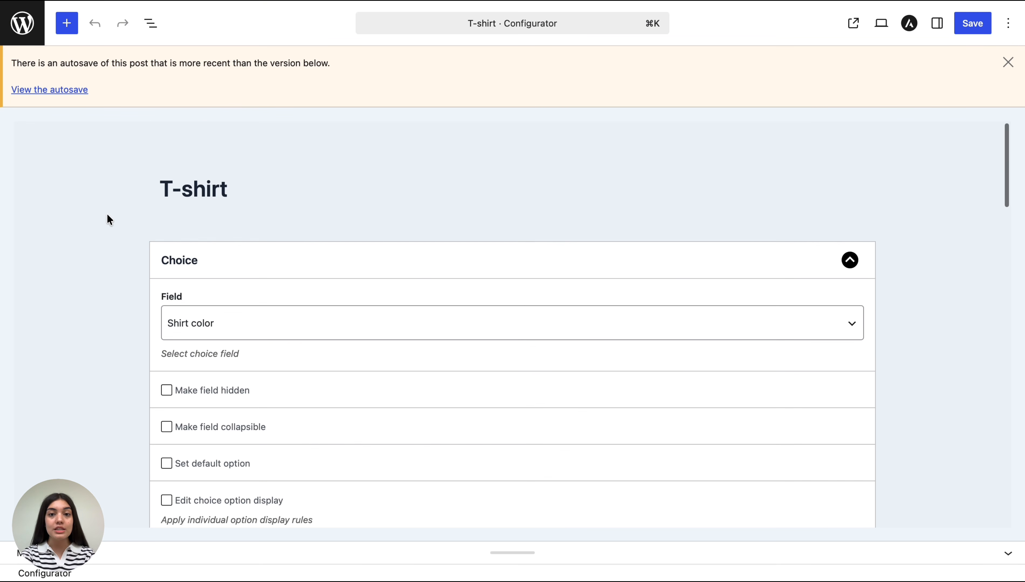
click(65, 21)
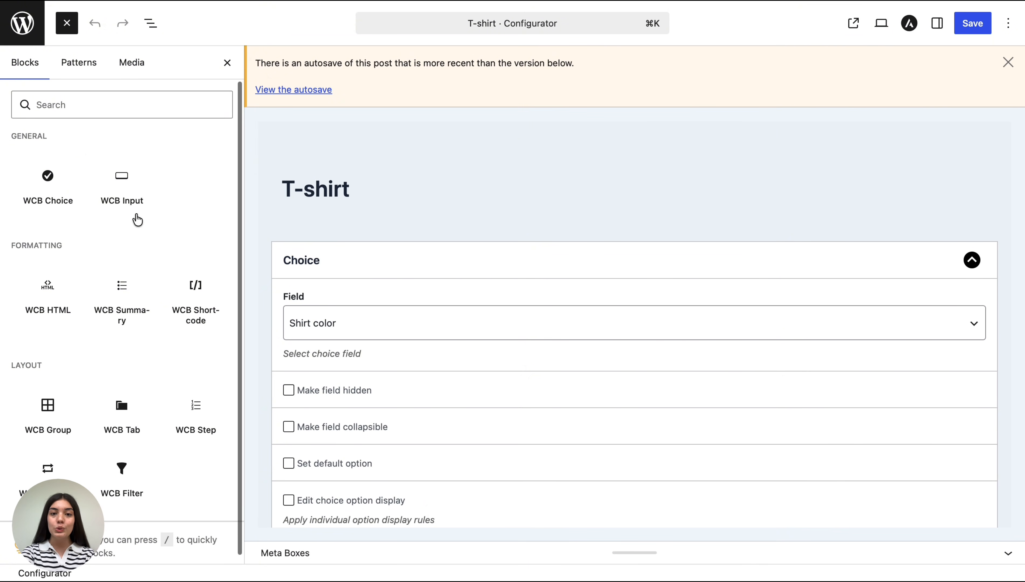
click(225, 61)
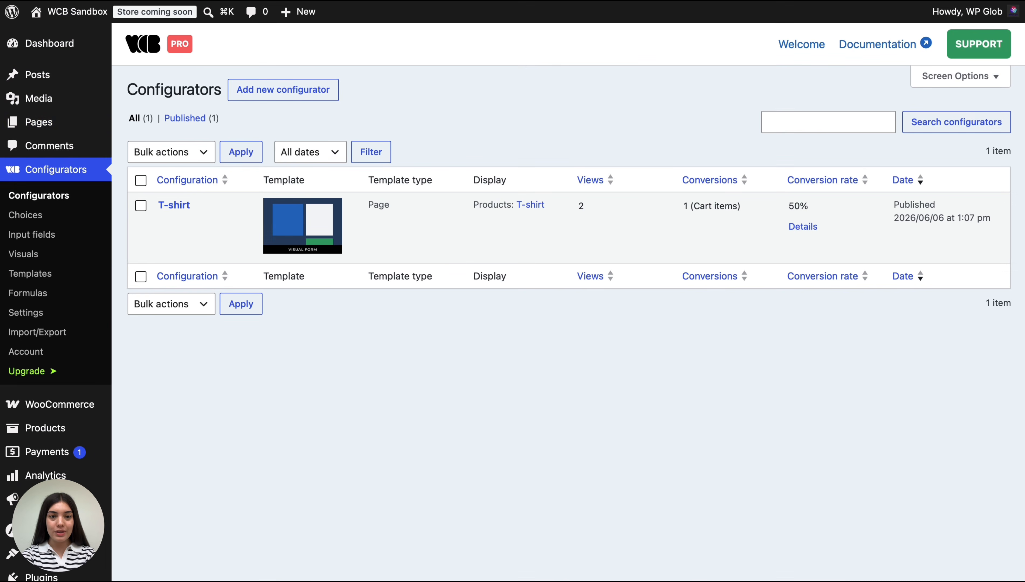
- Open the Shirt icon choice for editing and examine its general settings and option labels, thumbnails and prices
click(26, 215)
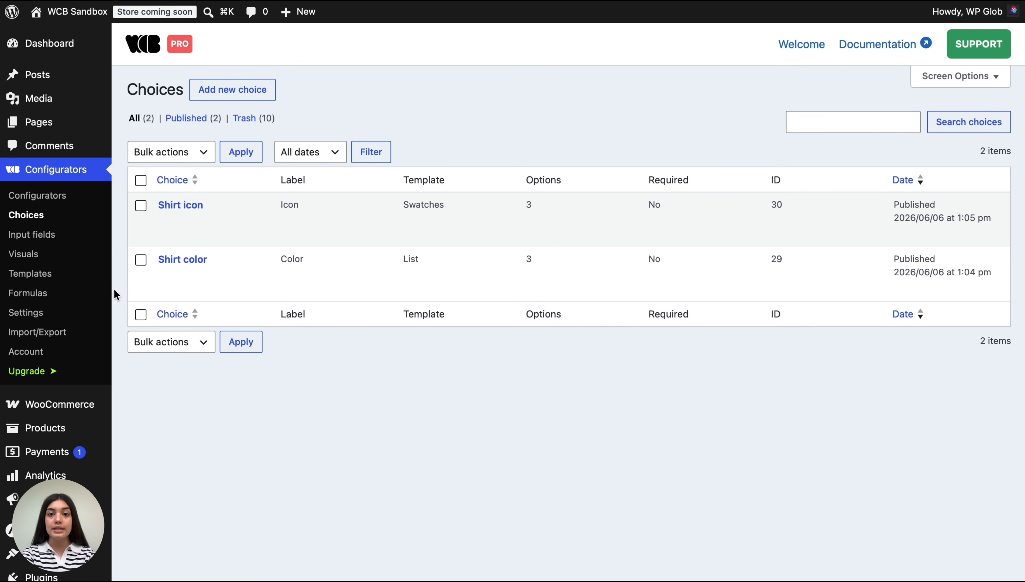
click(167, 221)
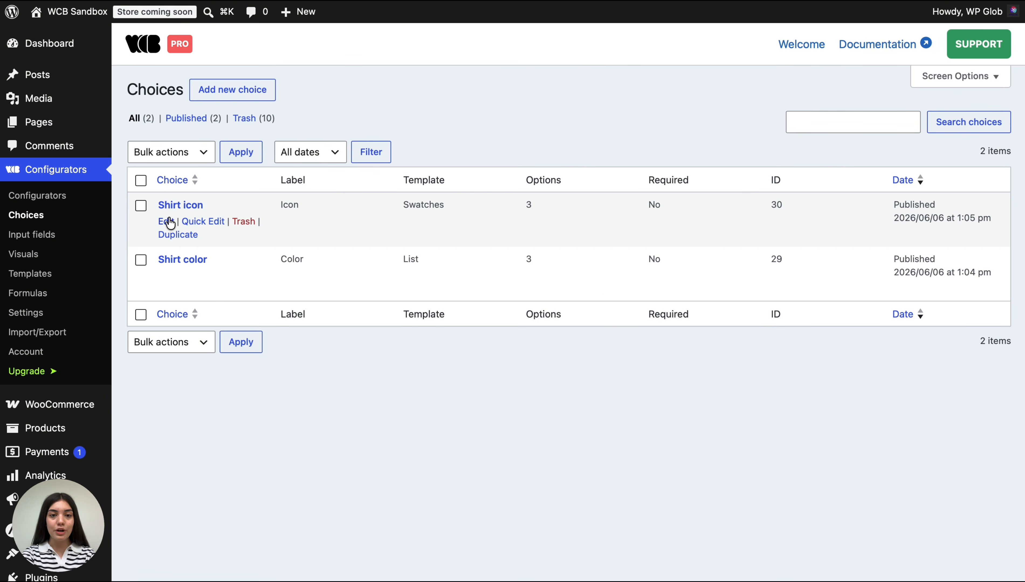
scroll(168, 216, down, 10)
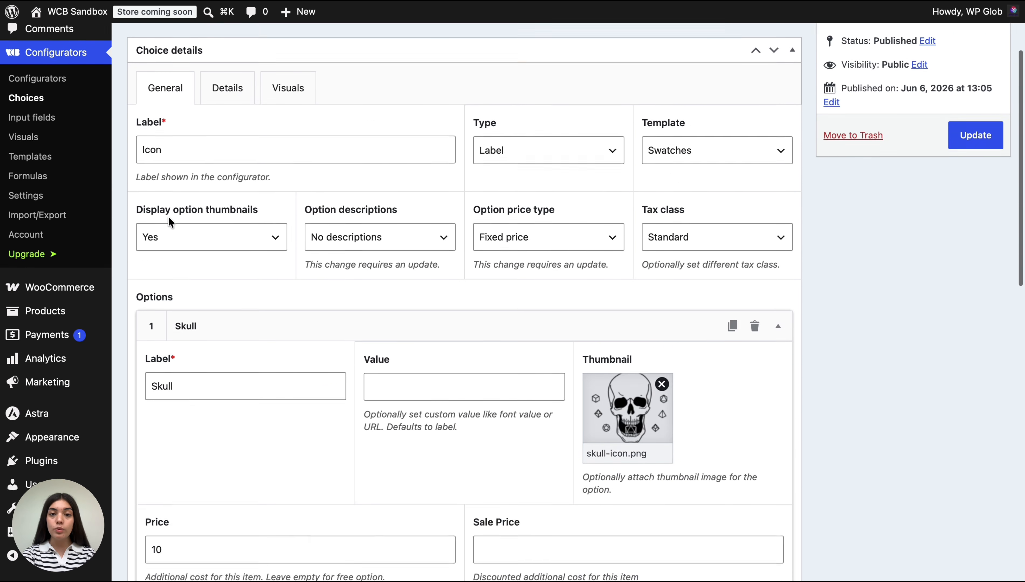
scroll(168, 218, down, 6)
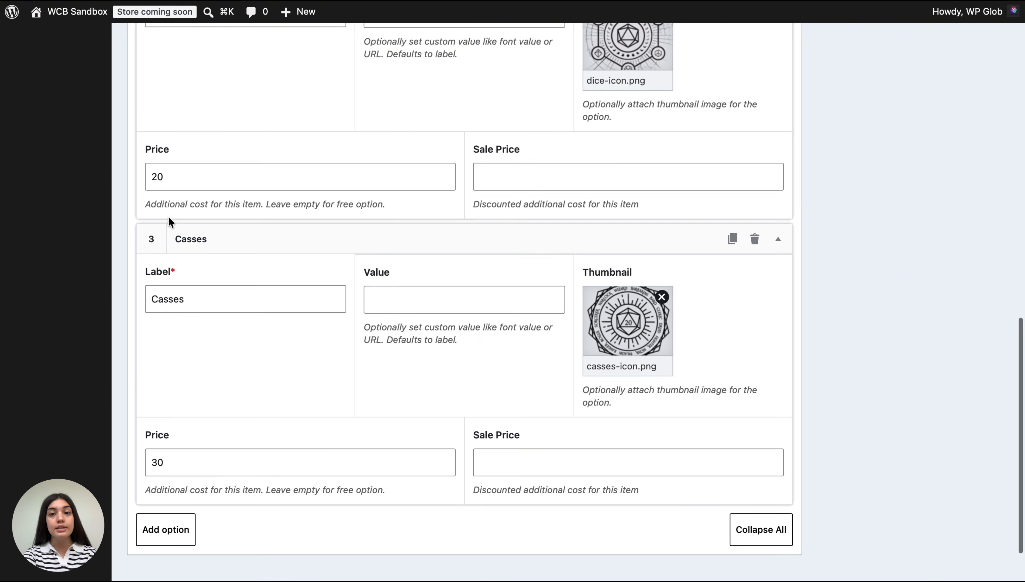
scroll(168, 217, up, 8)
scroll(168, 218, up, 12)
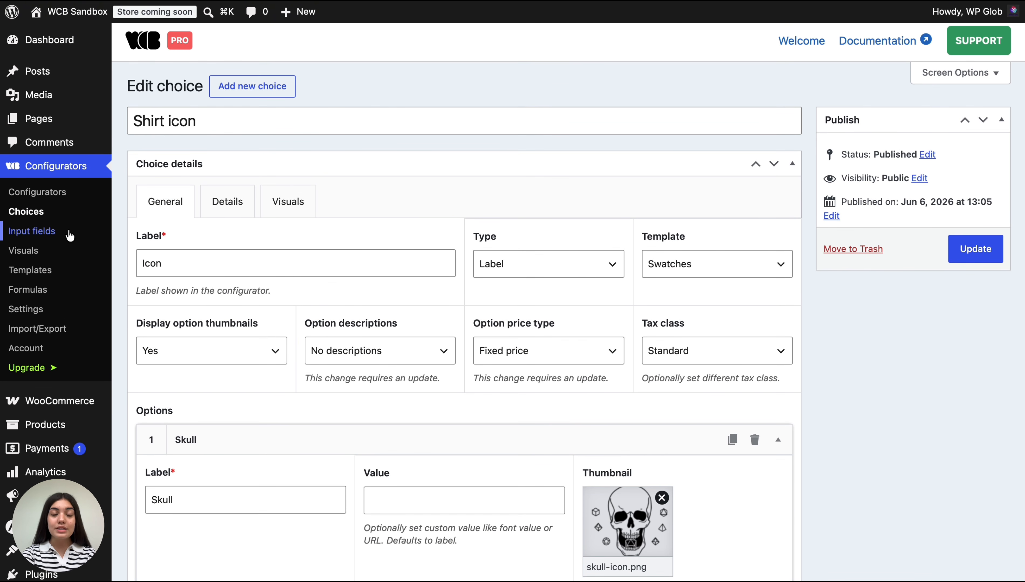
- Open the "Name" input field for editing and review its General, Details and Visuals settings
click(32, 231)
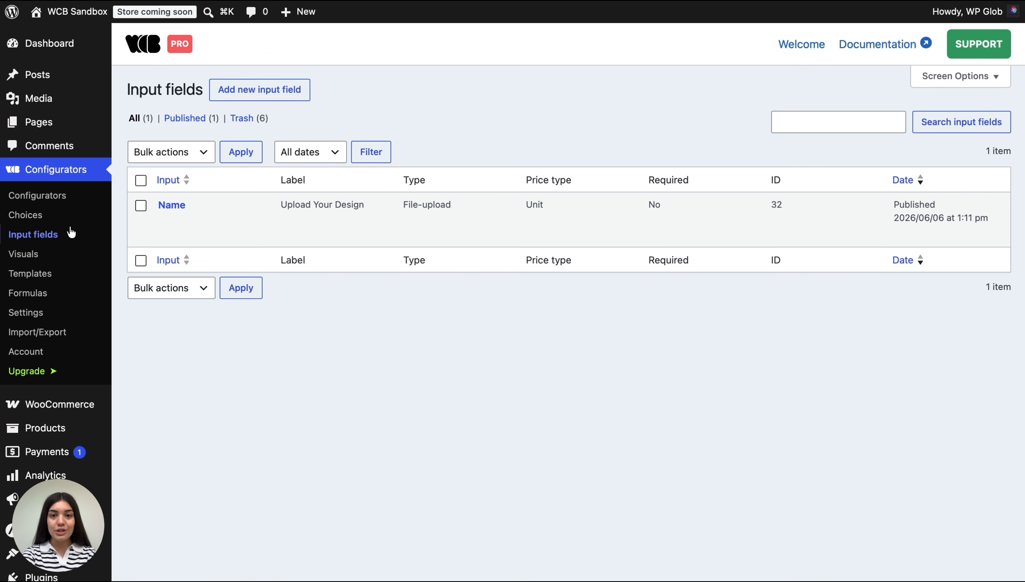
mouse_move(171, 201)
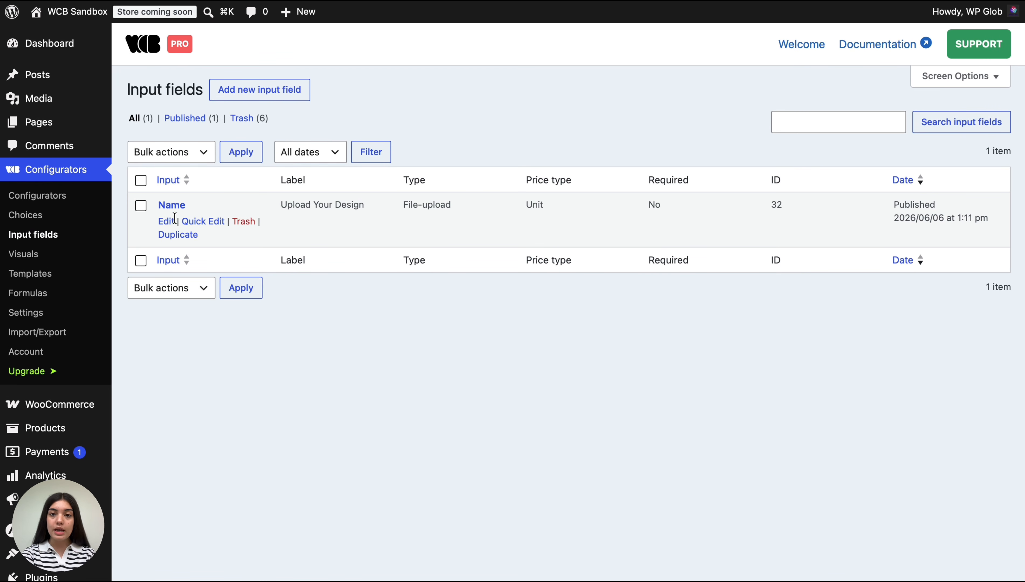
click(166, 222)
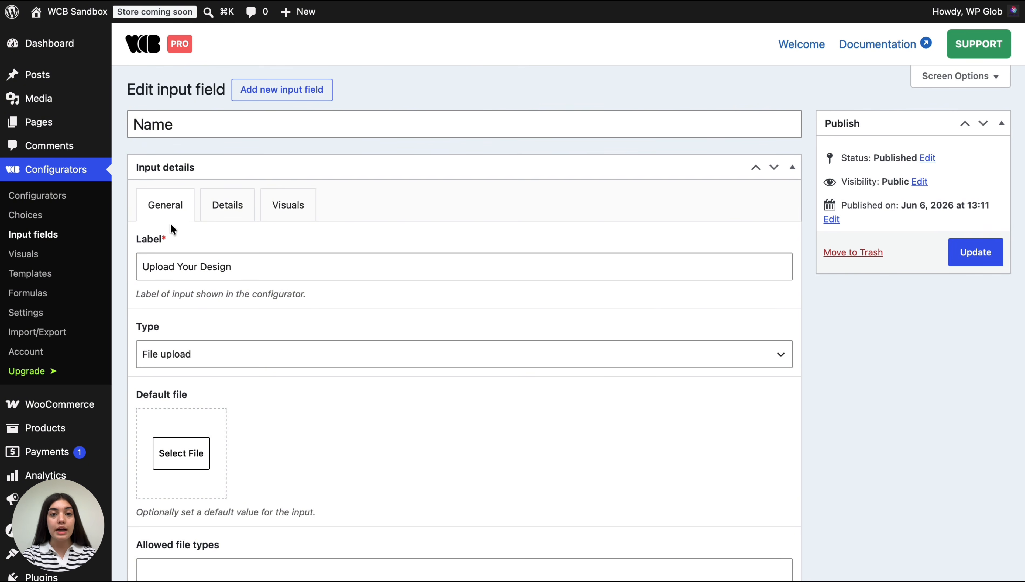
scroll(175, 236, down, 2)
scroll(174, 233, down, 7)
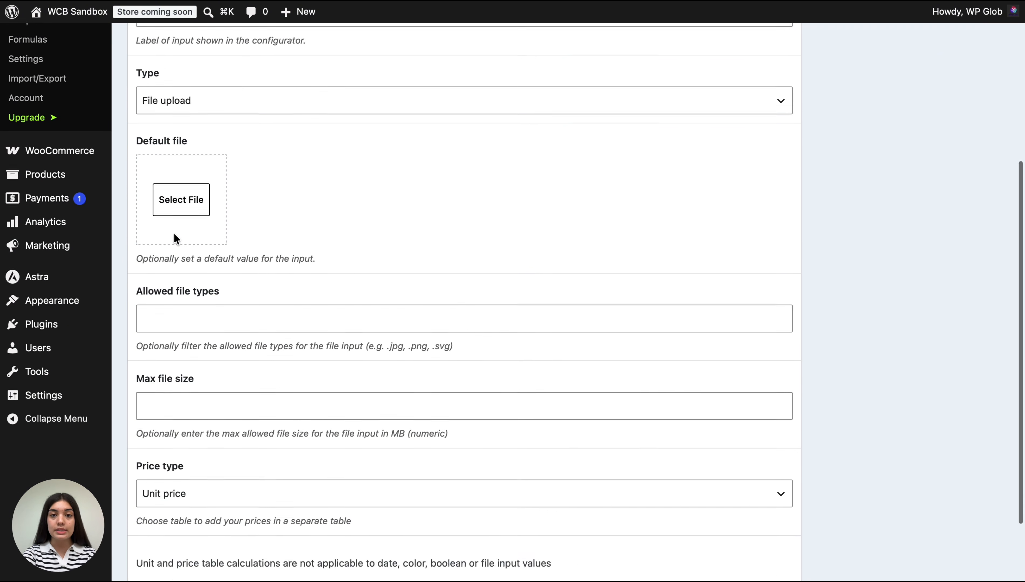
scroll(174, 233, up, 2)
scroll(174, 233, up, 6)
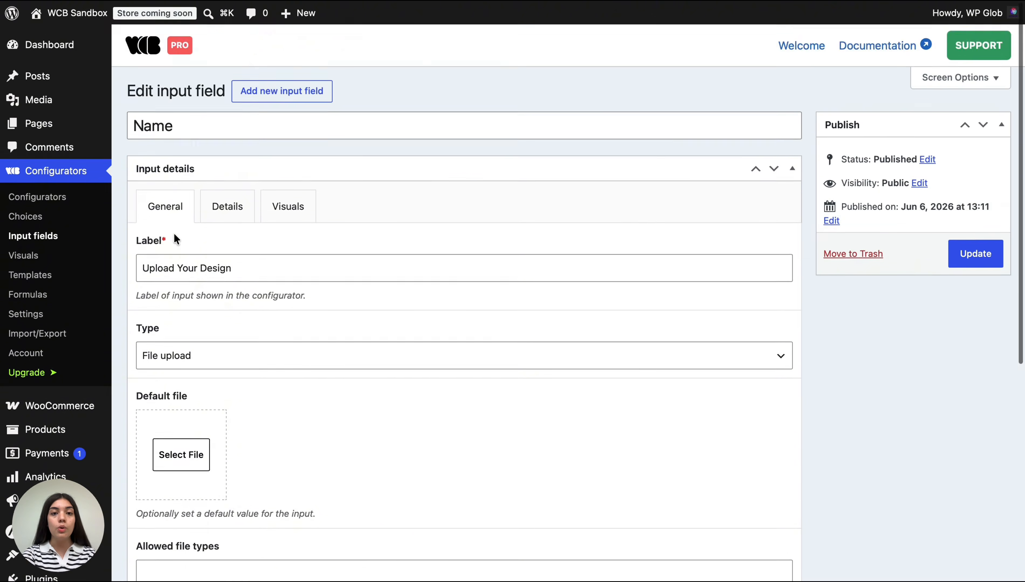
click(230, 209)
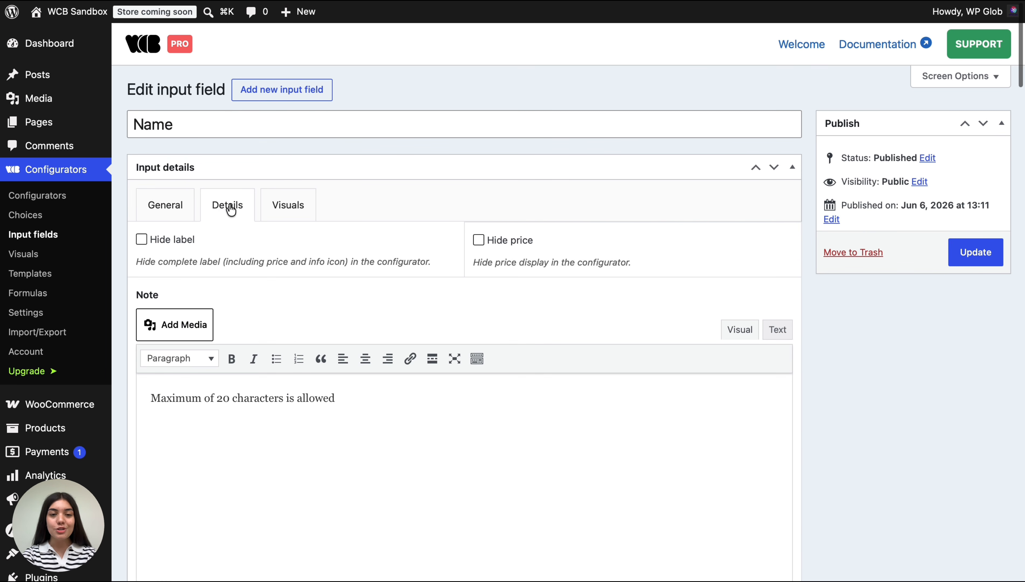
click(289, 211)
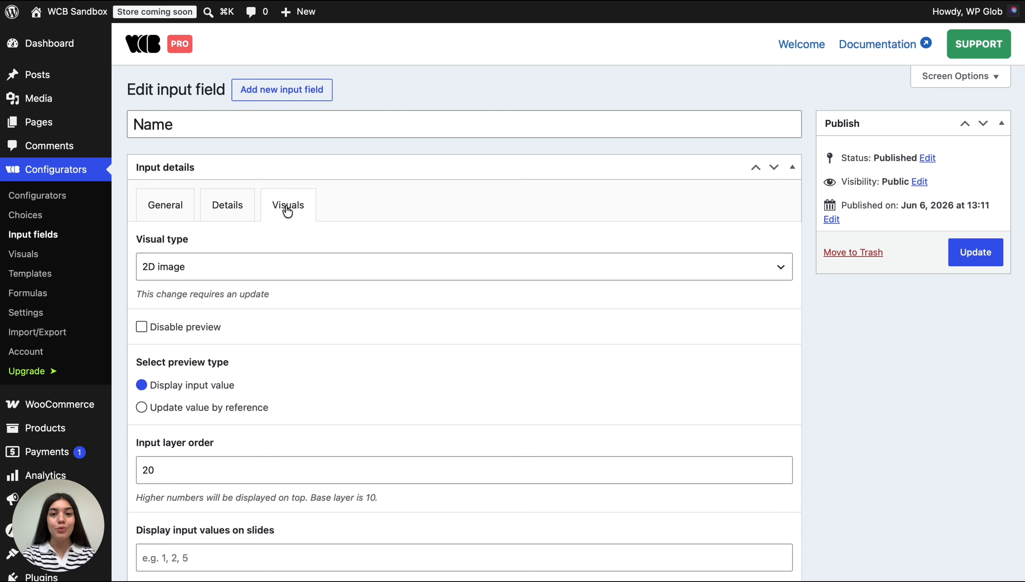
click(181, 207)
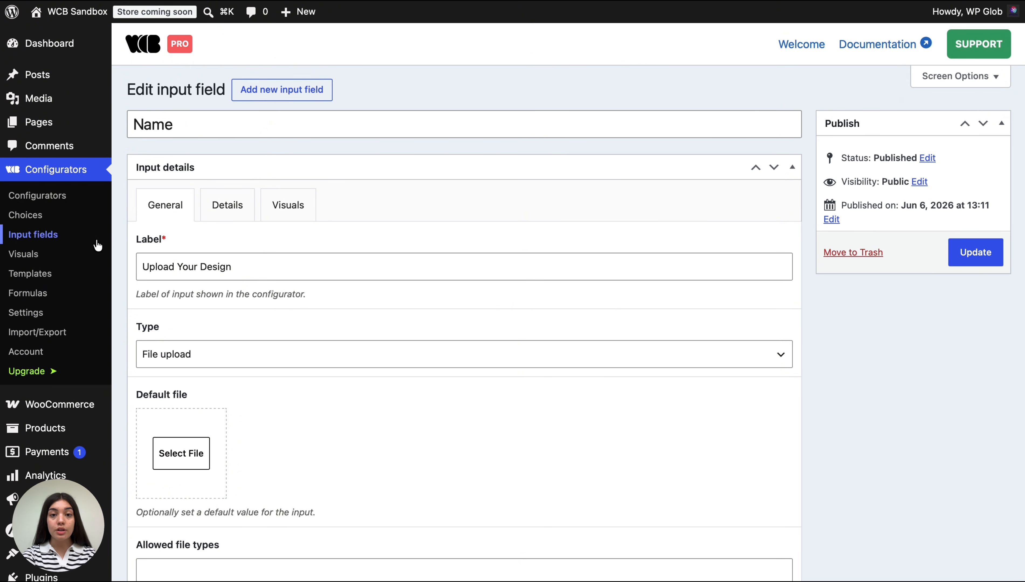
- Start a new visual in the Visuals section and check its dimension and type options, keeping No and Inherit from settings
click(93, 254)
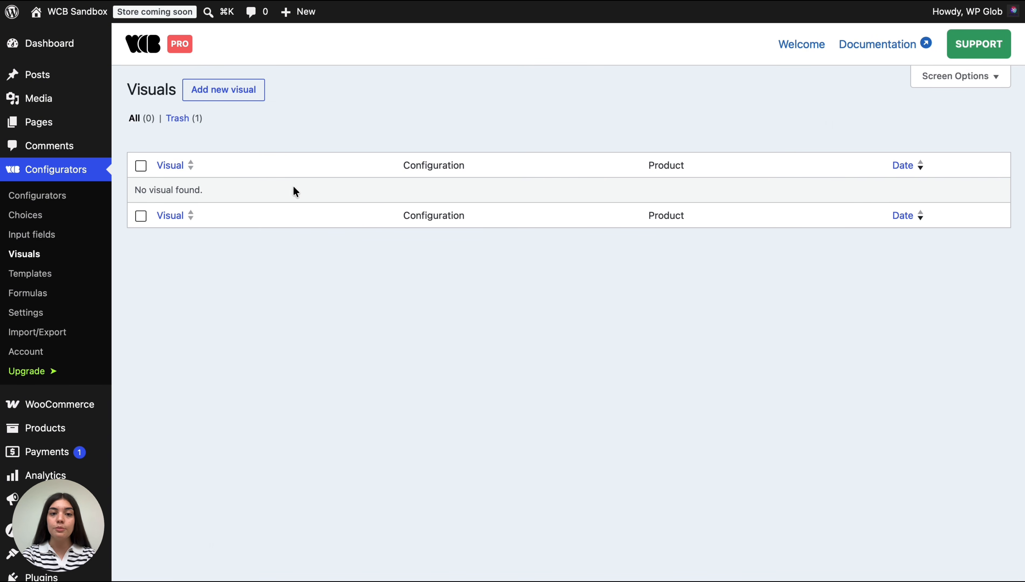
click(236, 91)
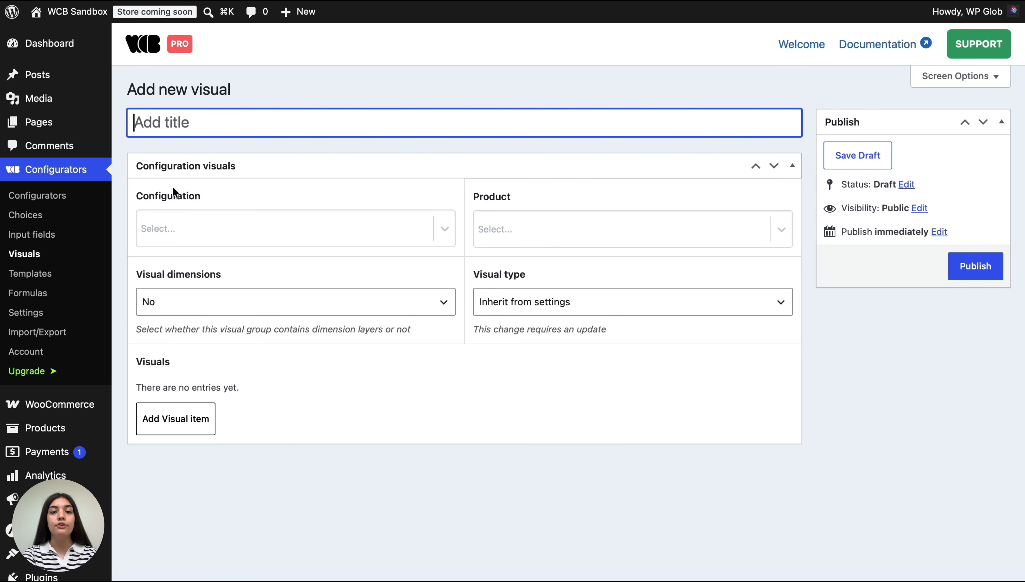
click(332, 301)
click(332, 296)
click(569, 301)
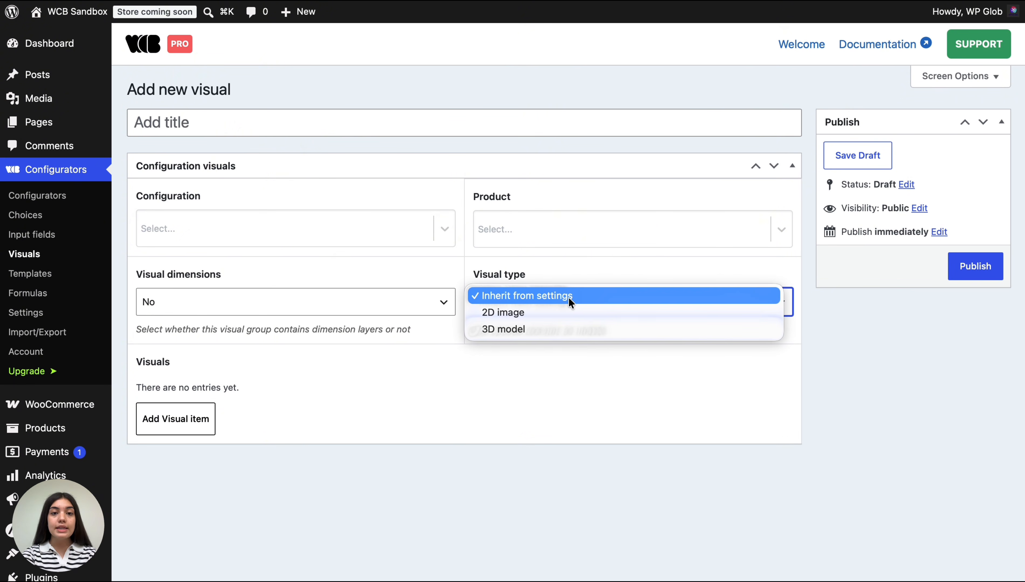
click(569, 299)
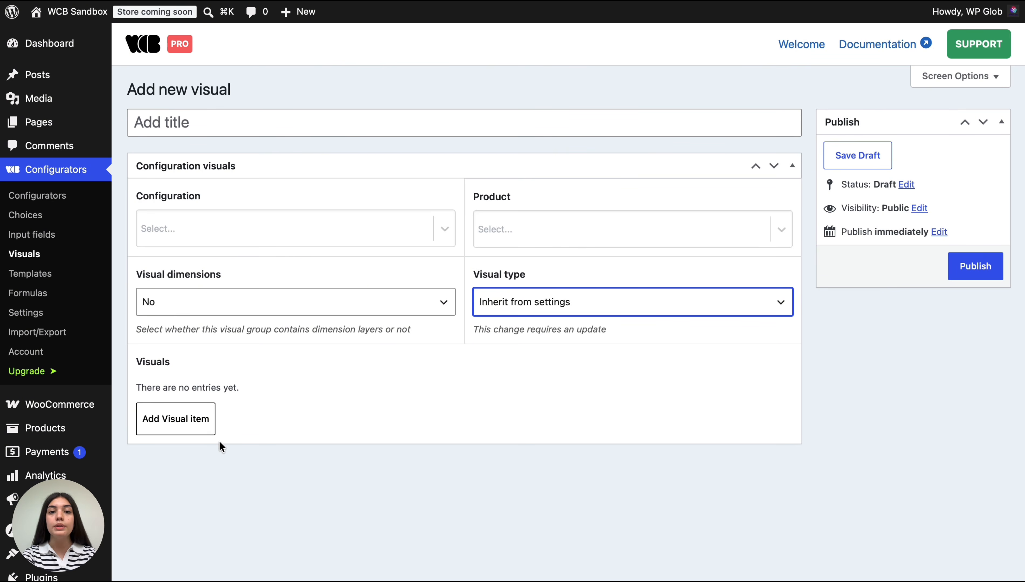
- Add an empty visual item to the new visual and examine its attachment, layer, index and display rule settings
click(200, 426)
scroll(201, 427, down, 5)
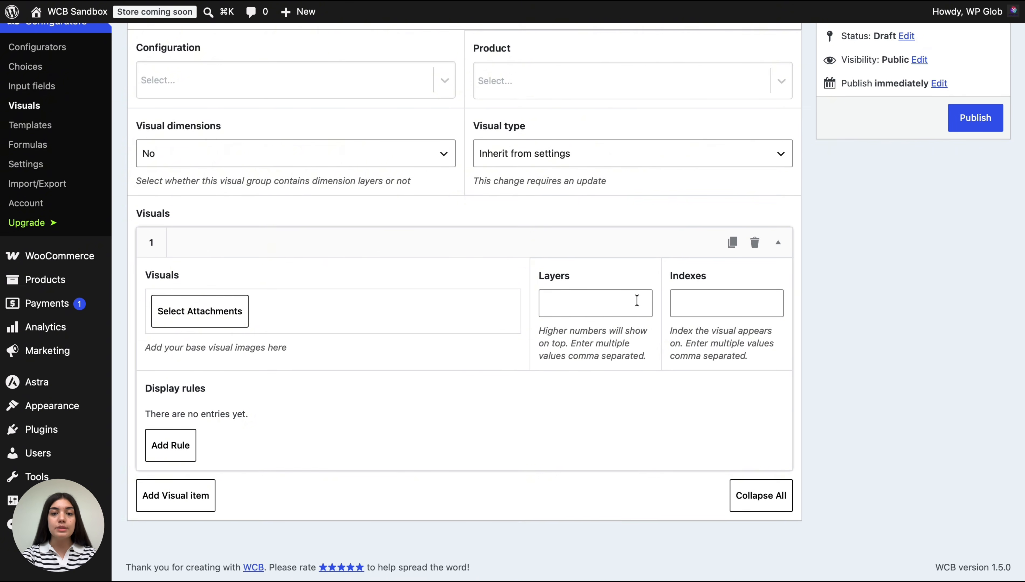
scroll(638, 303, up, 5)
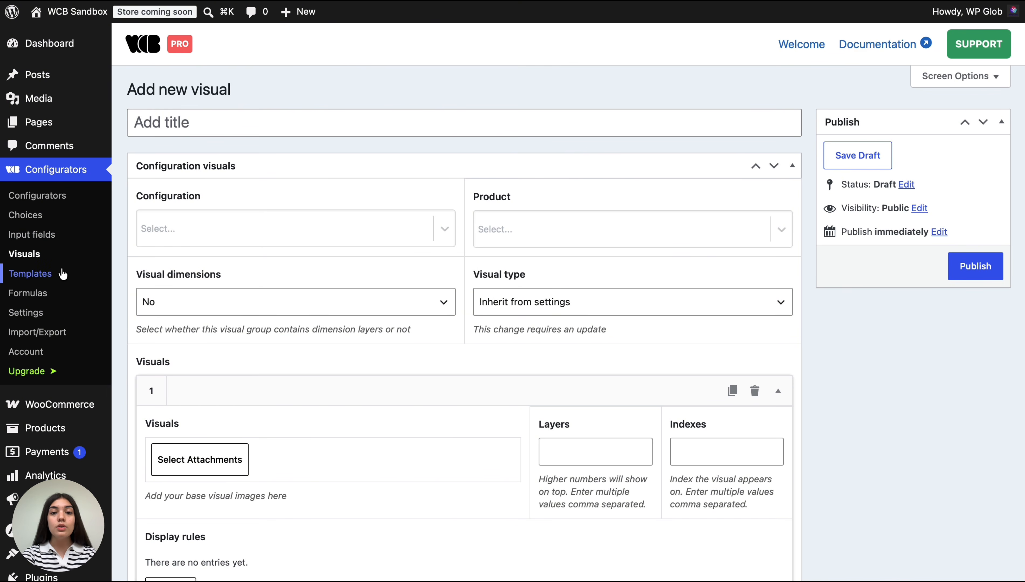
- Start a new template, add one template value and examine its visual type, choice field and value options
click(94, 280)
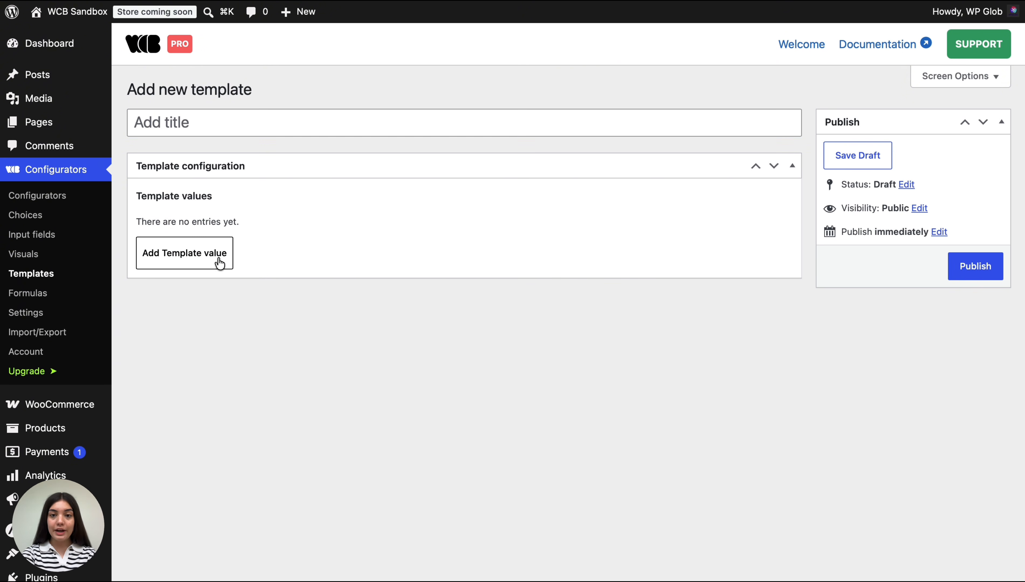
click(220, 263)
click(220, 264)
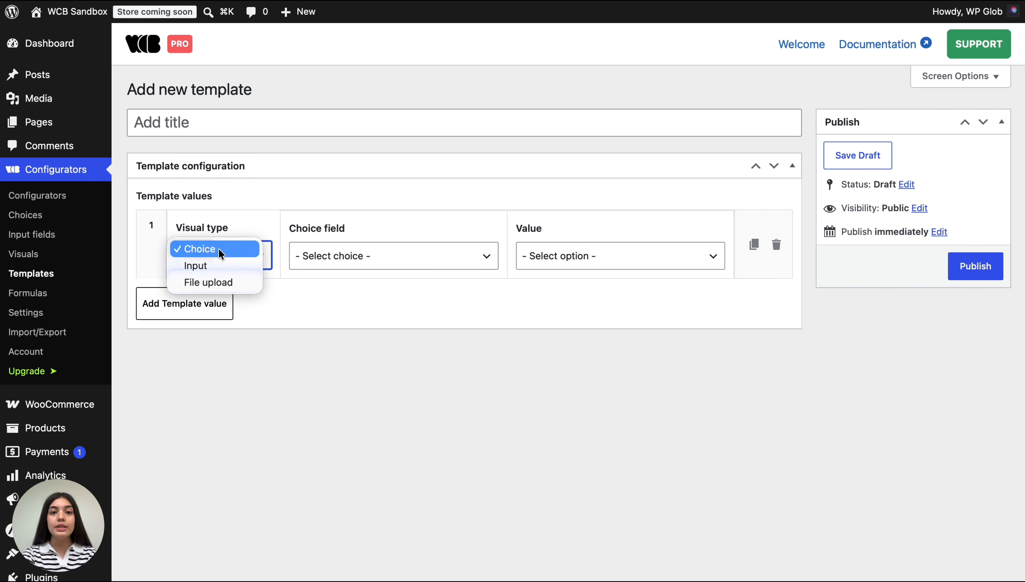
click(218, 250)
click(328, 255)
click(567, 256)
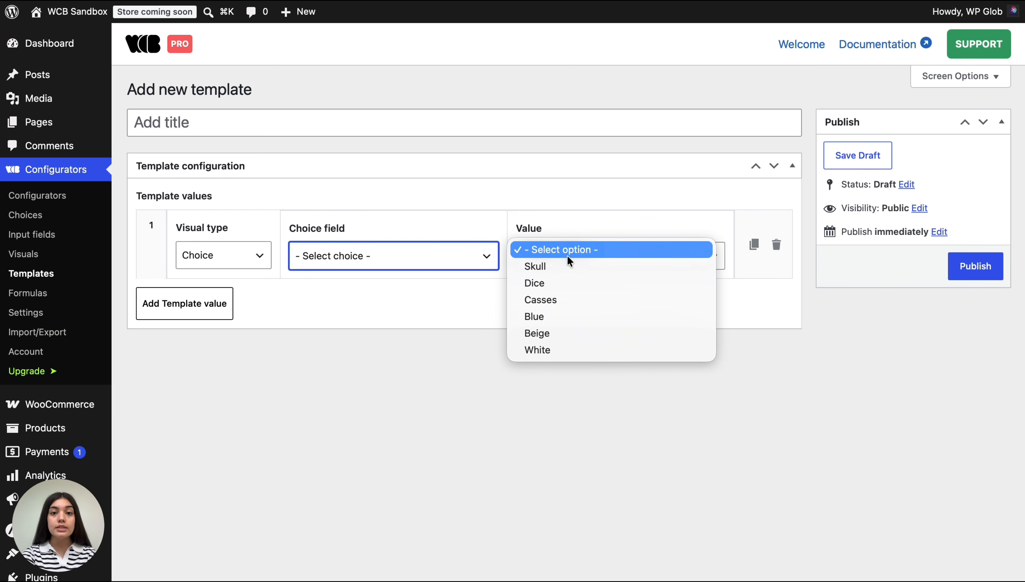
click(561, 255)
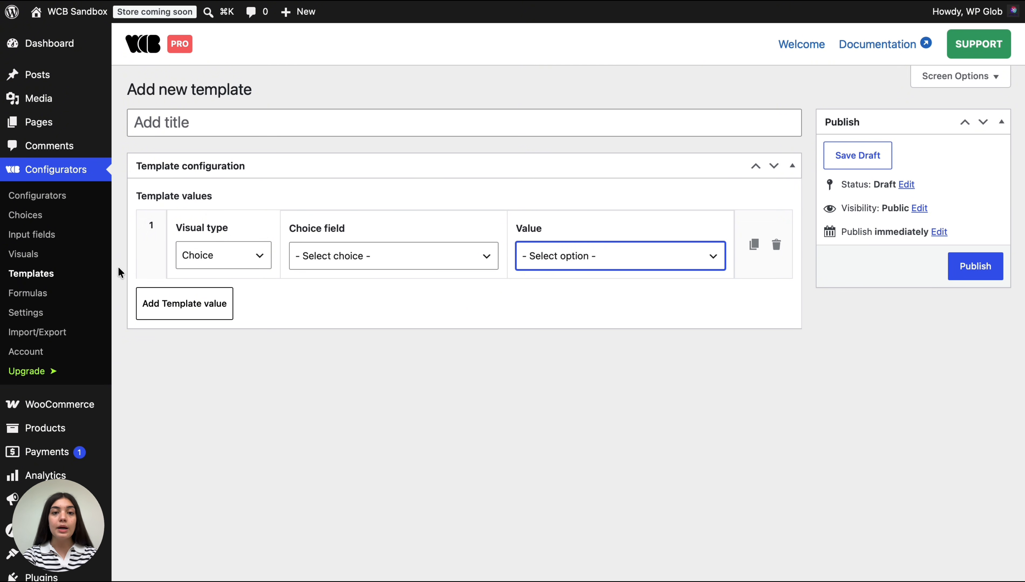
- Start a new formula in the Formulas section and check which item types can be added as formula parts
click(68, 296)
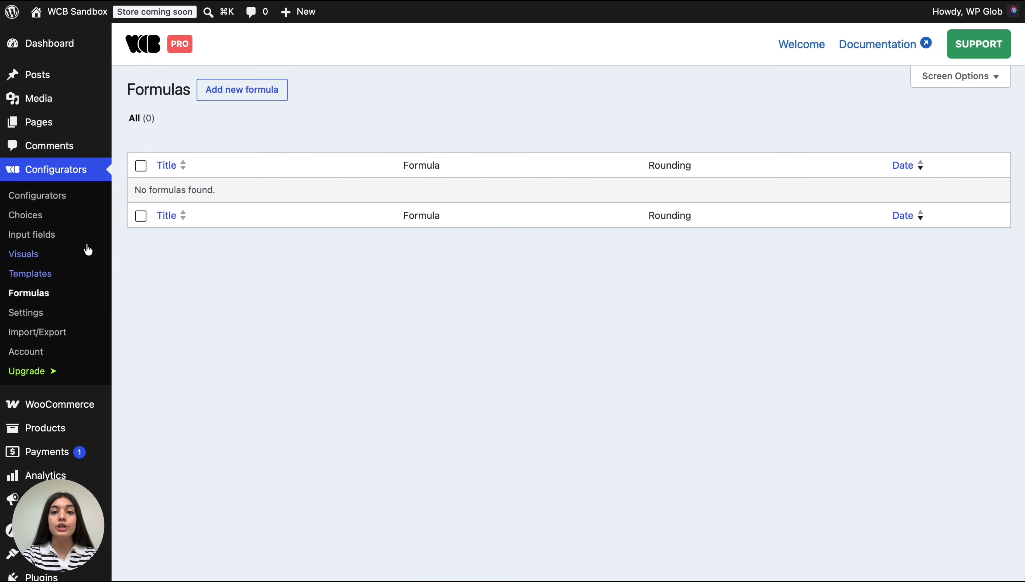
click(270, 101)
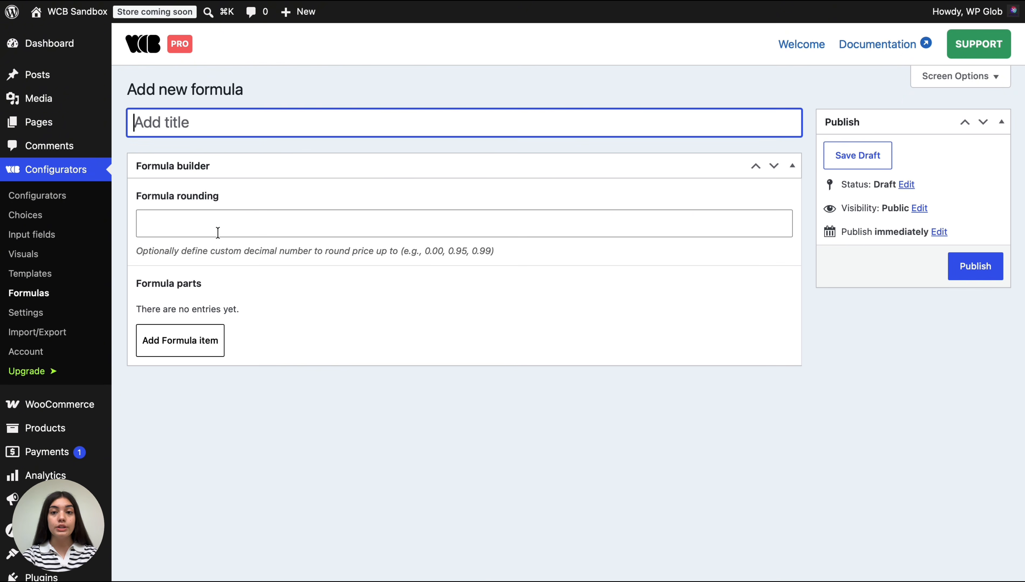
click(201, 336)
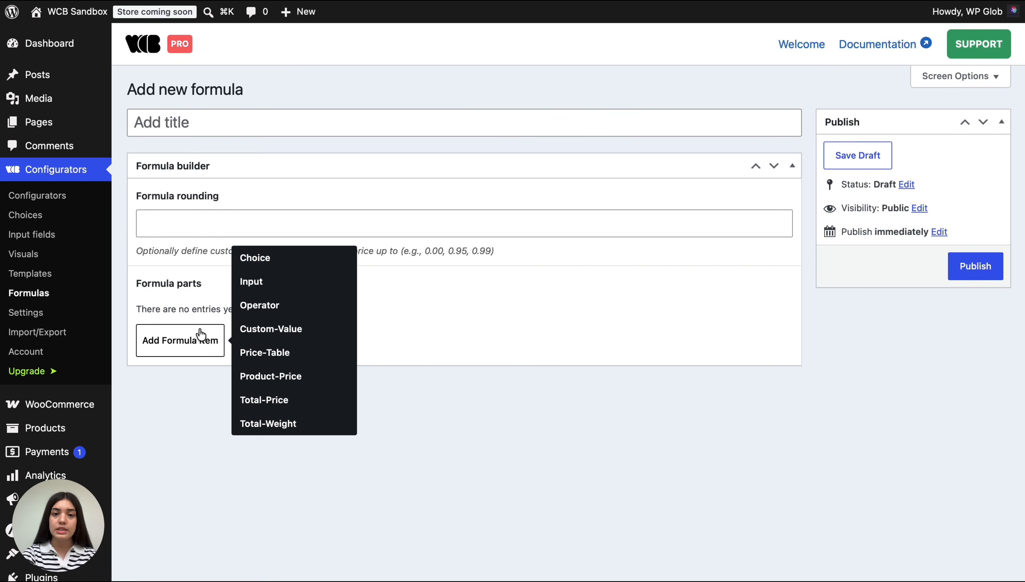
- Open the configurator Settings and review the style options, including description panel view, border style, swatches and default positions
click(70, 317)
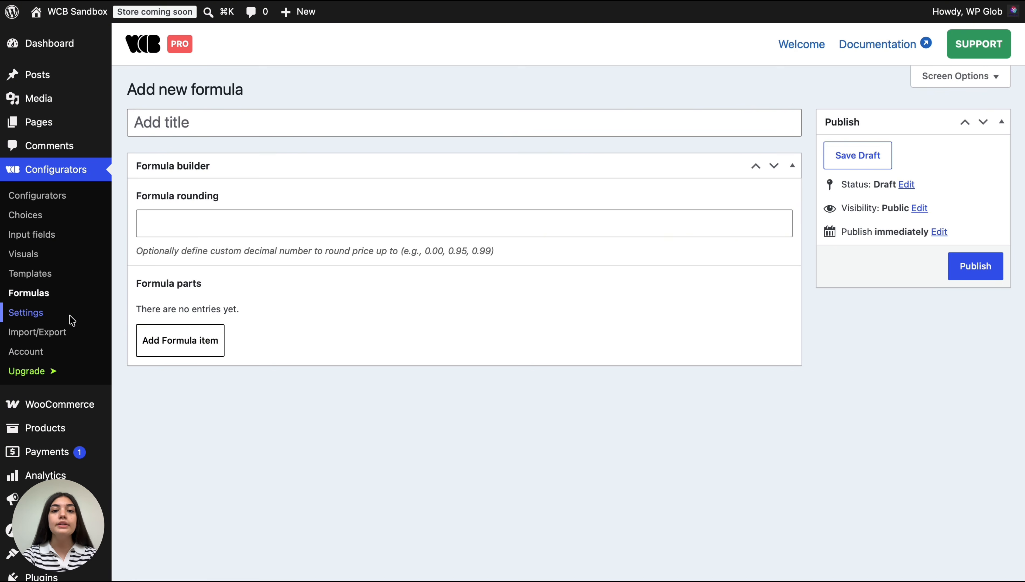
scroll(405, 304, down, 6)
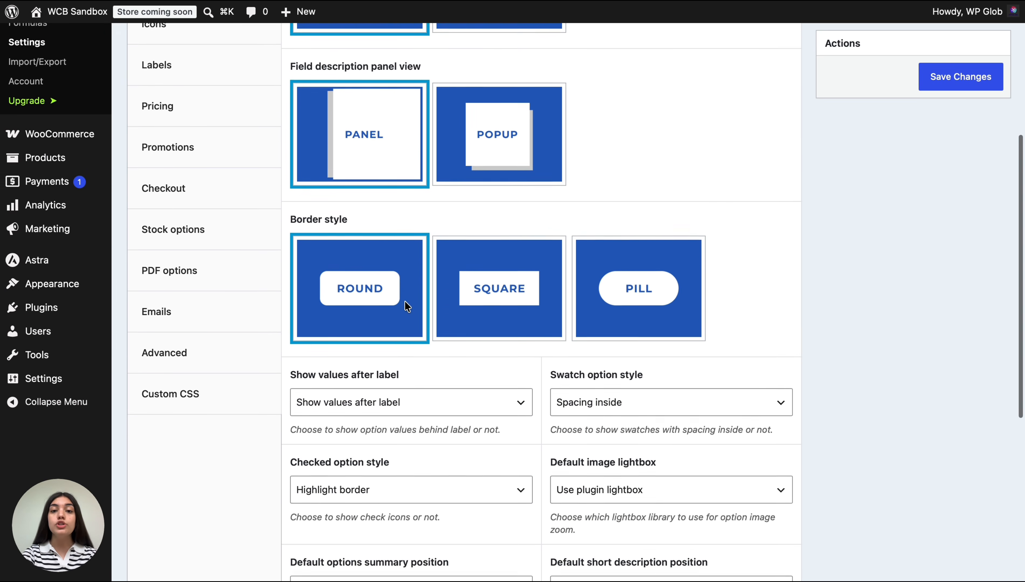
scroll(407, 307, down, 6)
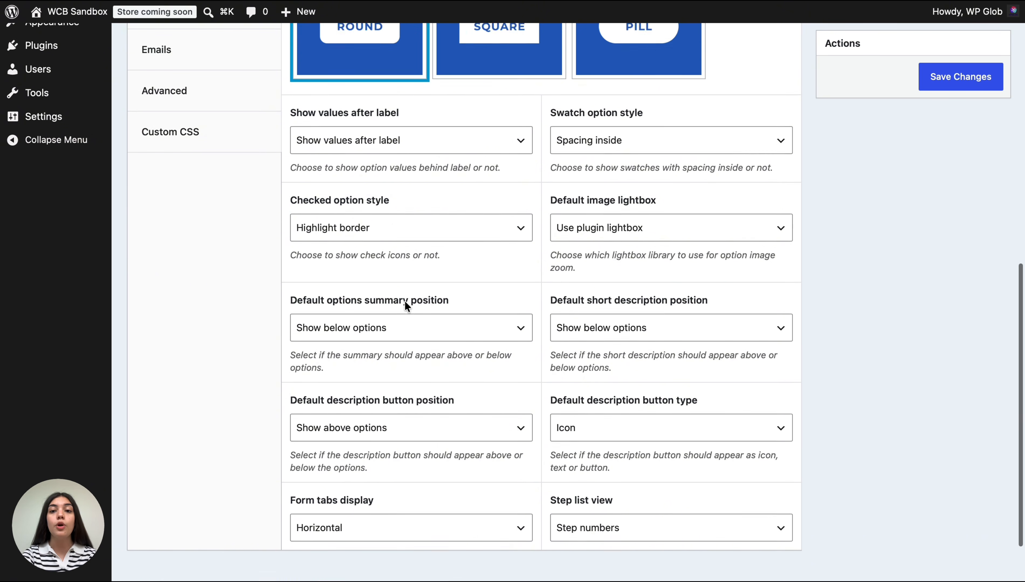
scroll(405, 305, up, 12)
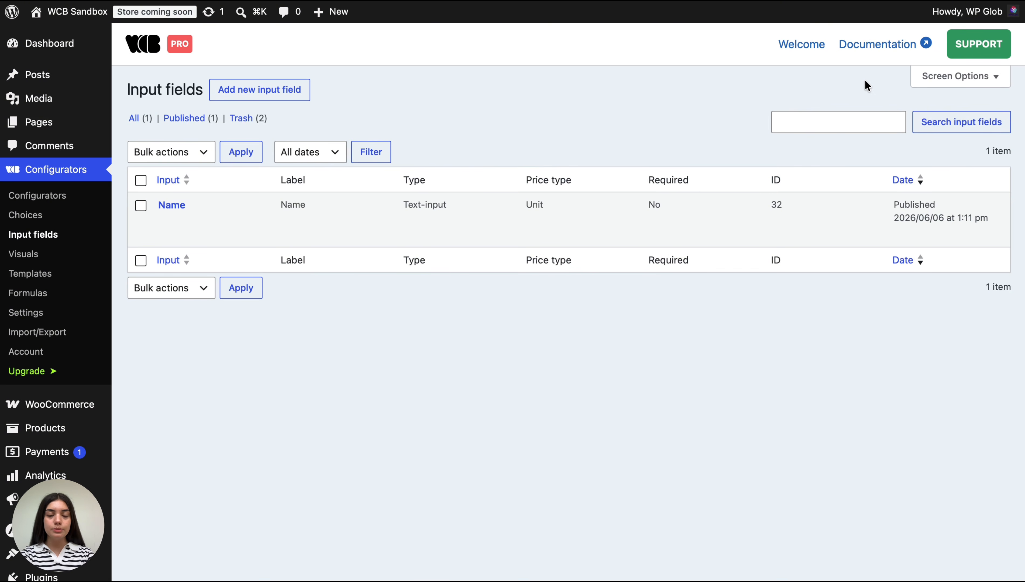
- Start a new input field titled and labelled "Upload Your Design" with the type File upload
click(276, 99)
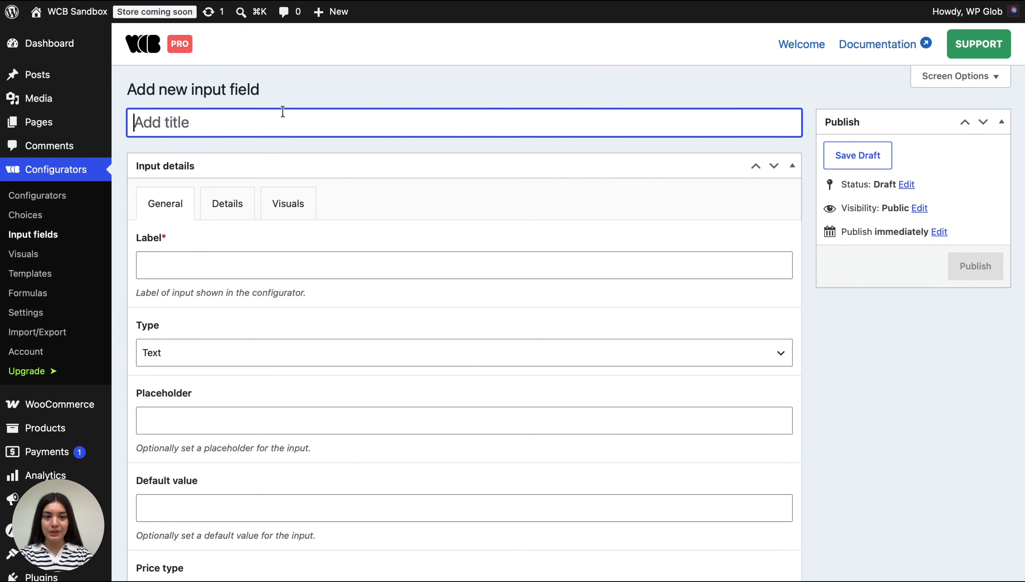
text(Upload Your De)
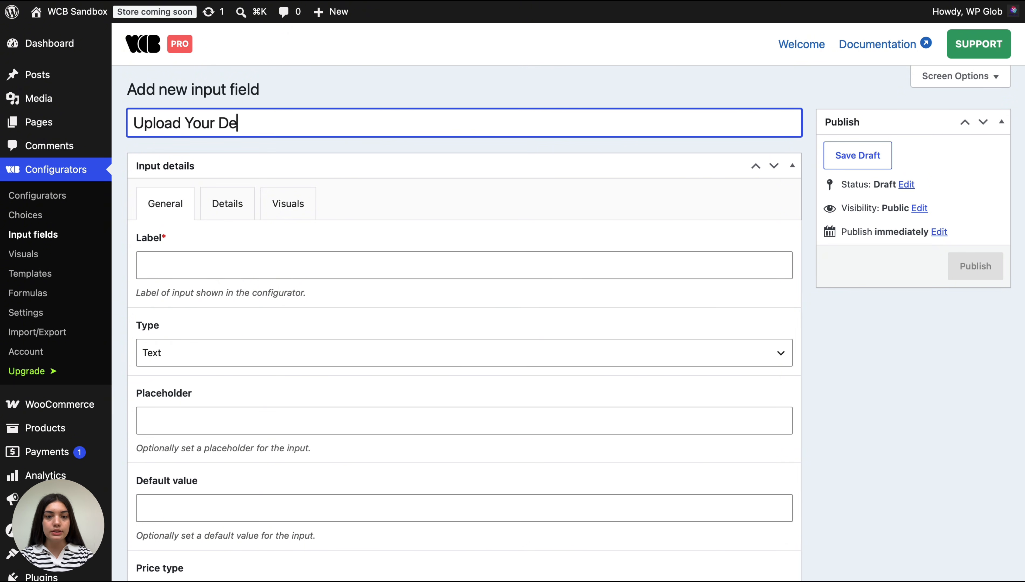
text(sign)
click(241, 269)
text(Up)
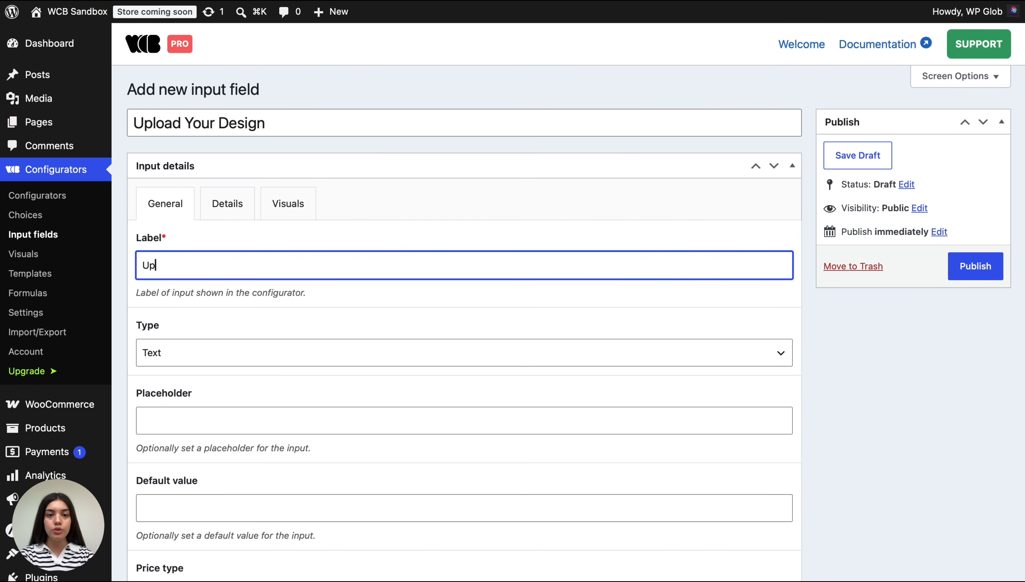
text(load Your Design)
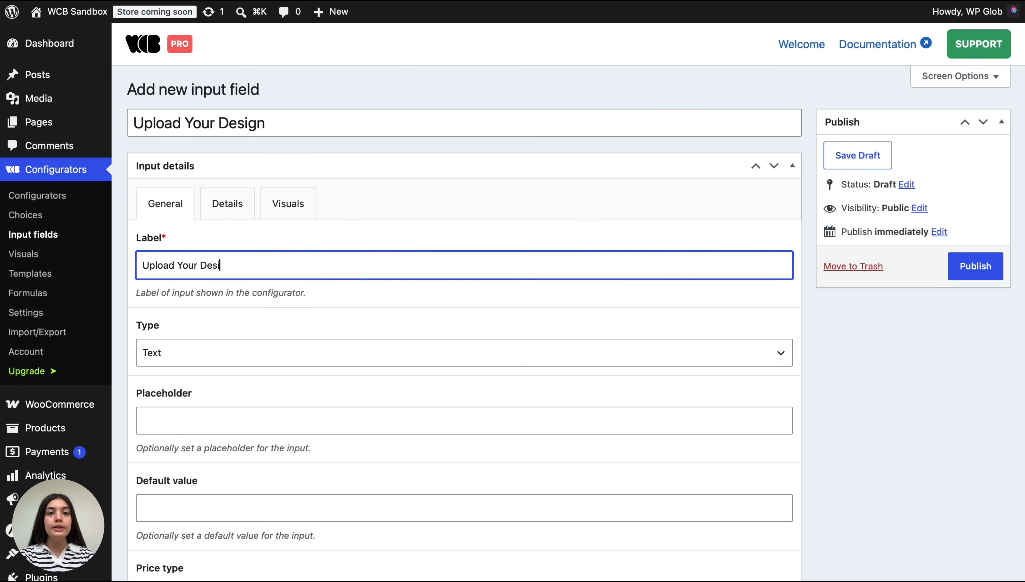
click(229, 353)
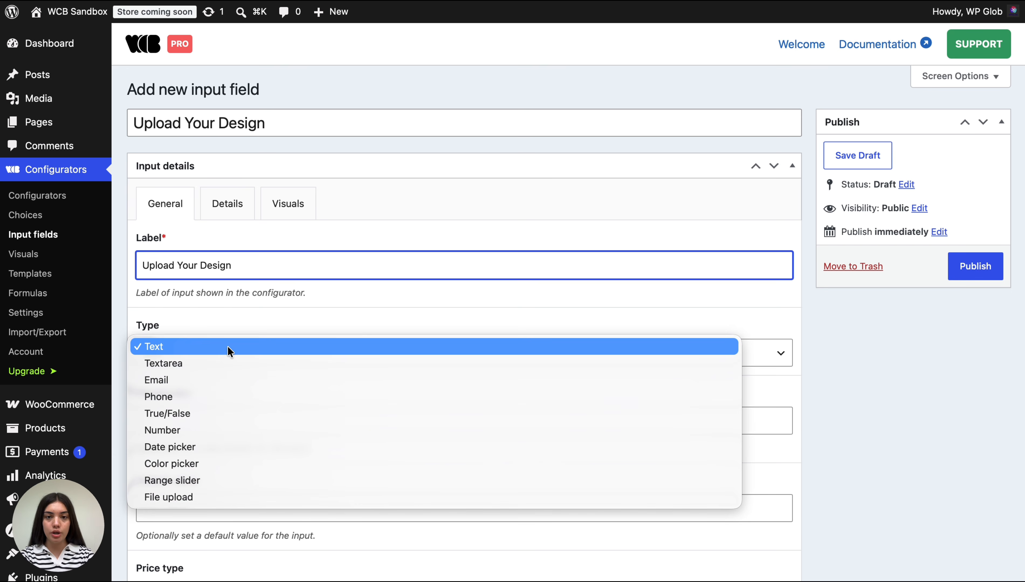
click(211, 494)
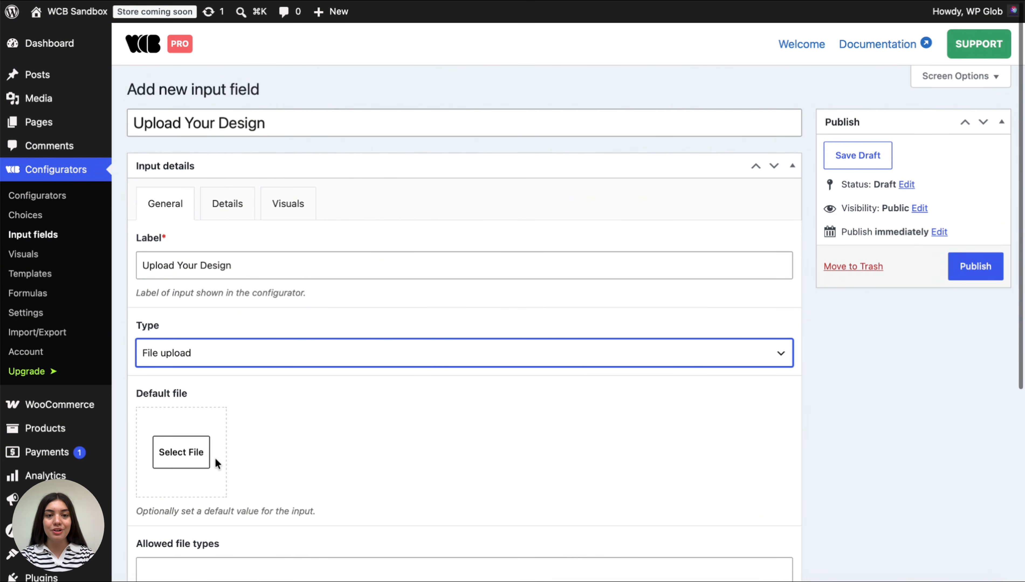
- Limit the upload field to the file types .jpg, .png, .svg and enter 5 mb as the maximum file size
scroll(215, 458, down, 5)
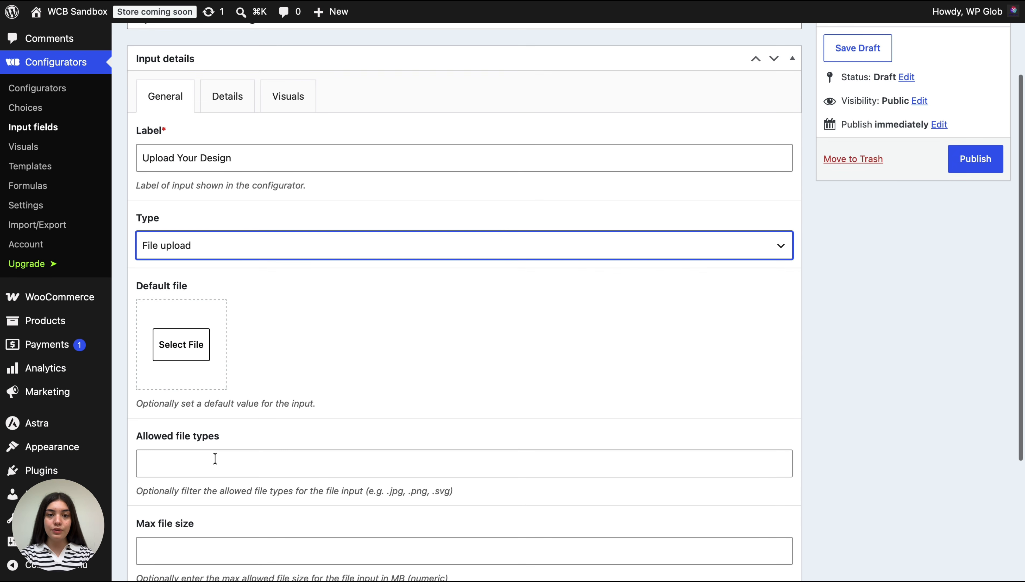
click(428, 371)
text(.jpg, .png, .svg)
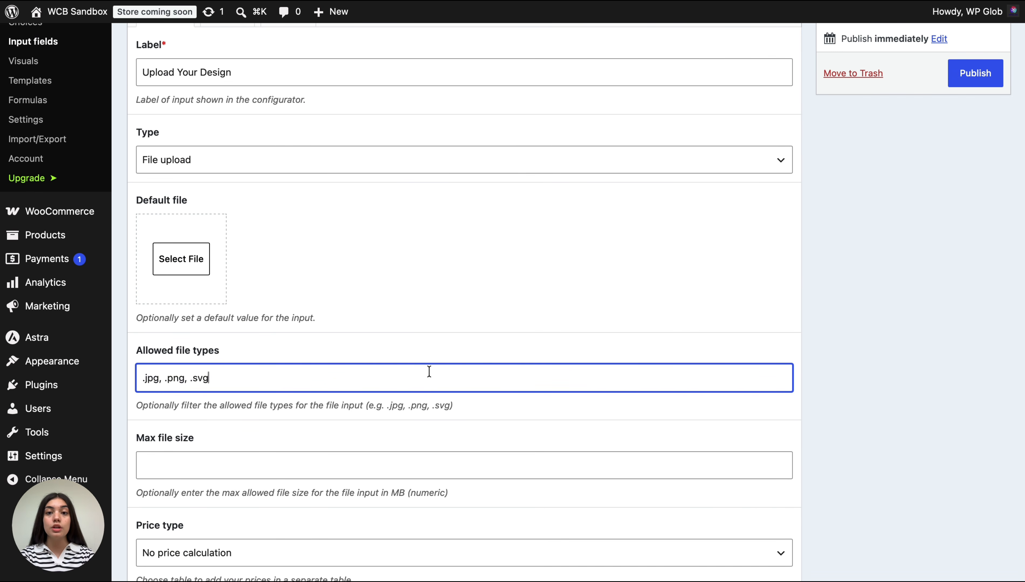
scroll(429, 372, down, 1)
click(428, 391)
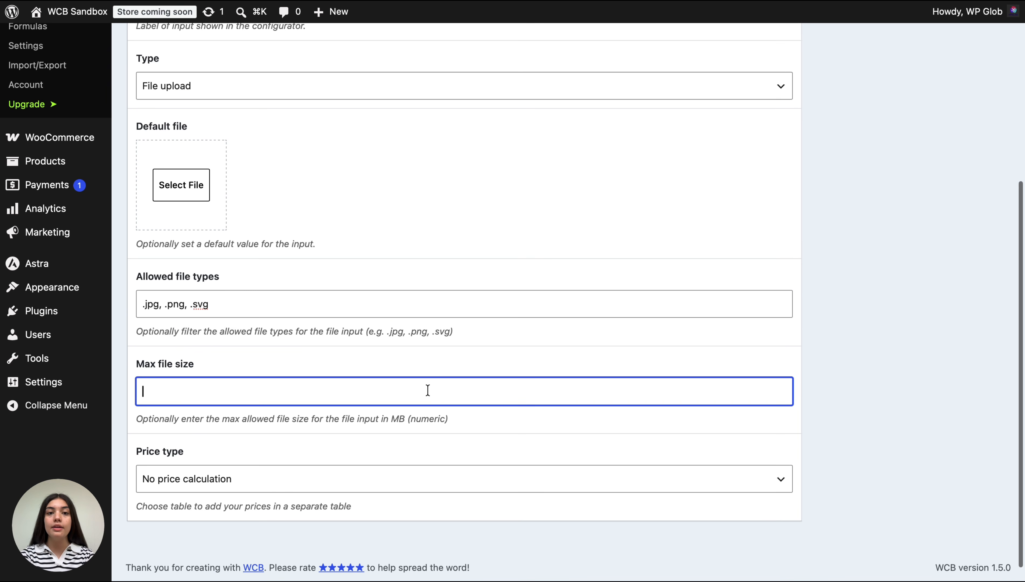
text(5 mb)
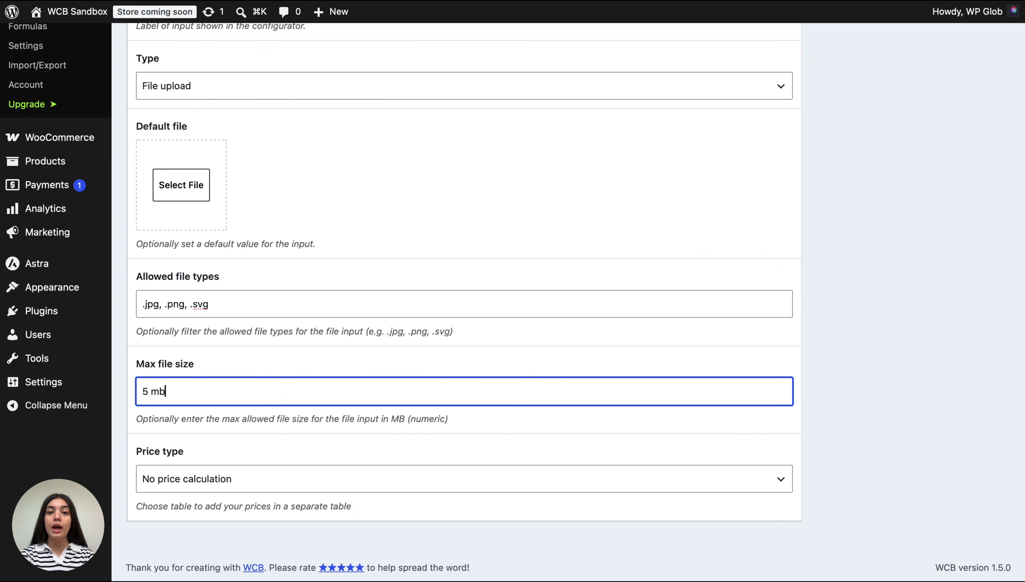
- In the upload field's Visuals settings, set the preview width and preview height to 300 each
scroll(458, 339, up, 7)
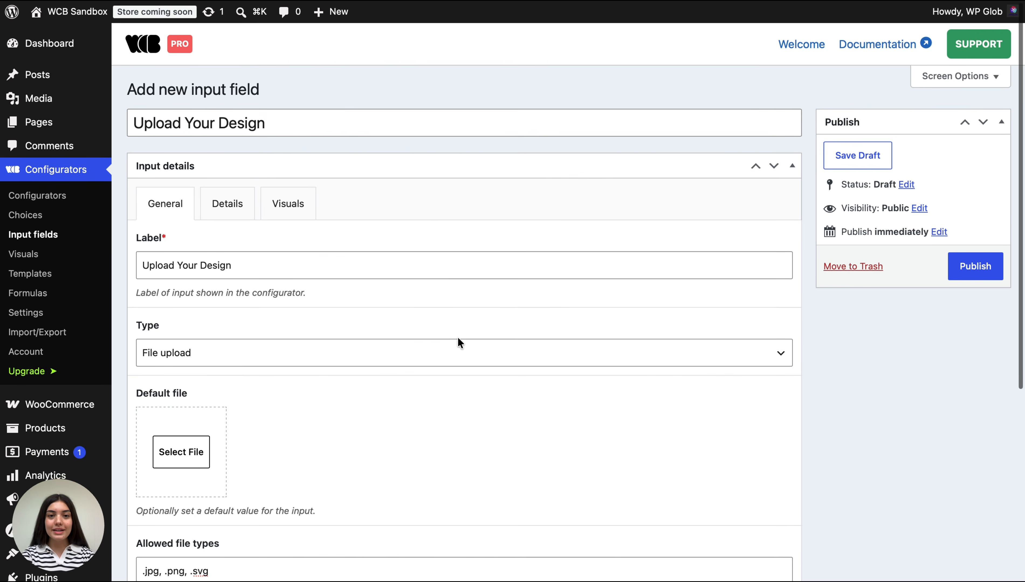
click(291, 202)
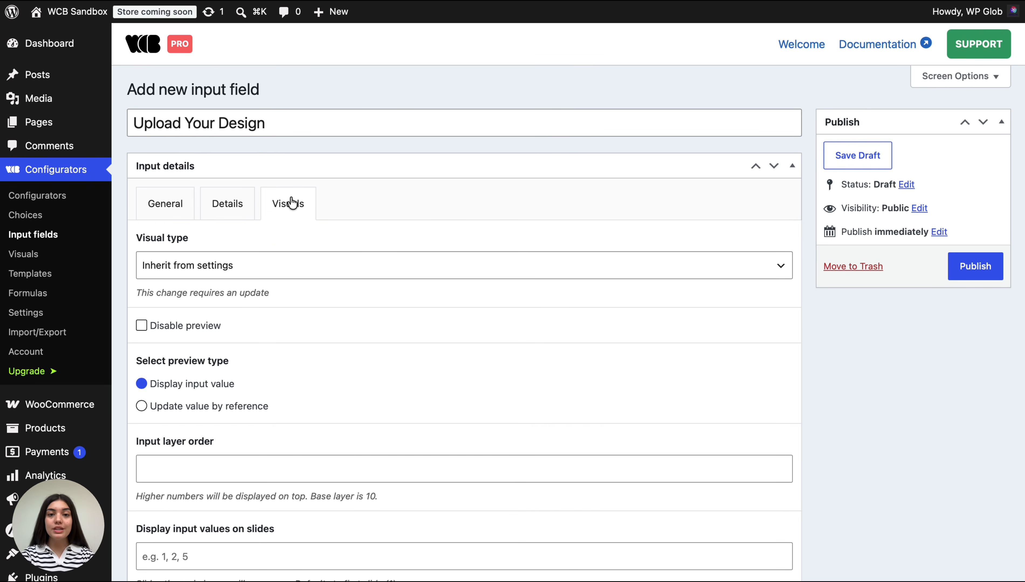
scroll(291, 202, down, 15)
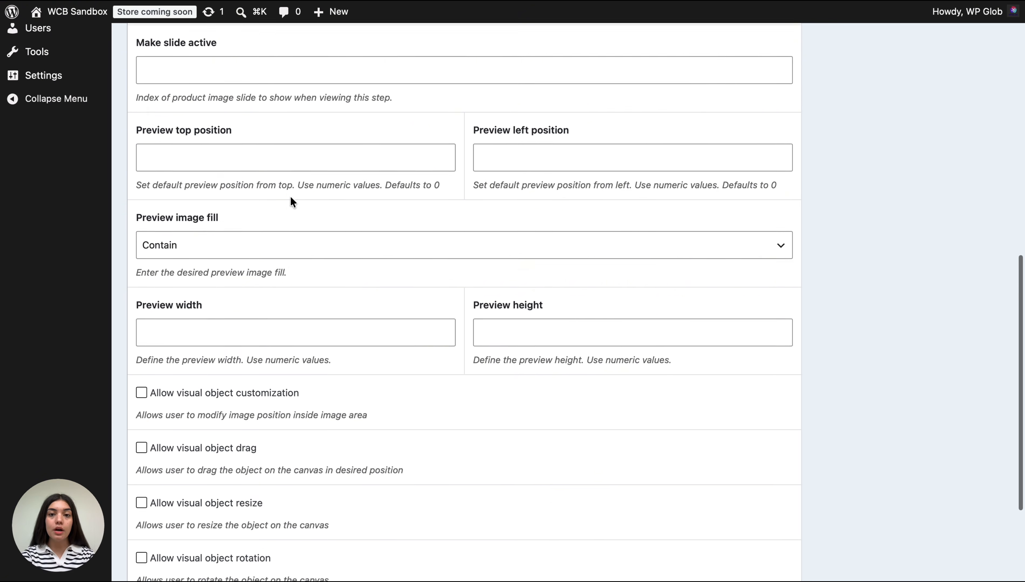
scroll(290, 196, up, 9)
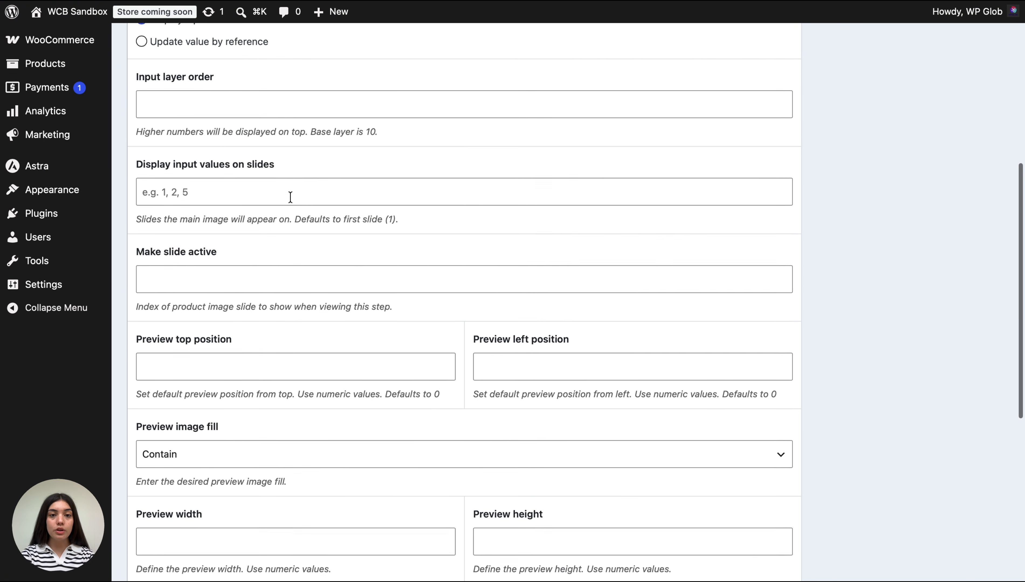
scroll(290, 197, down, 5)
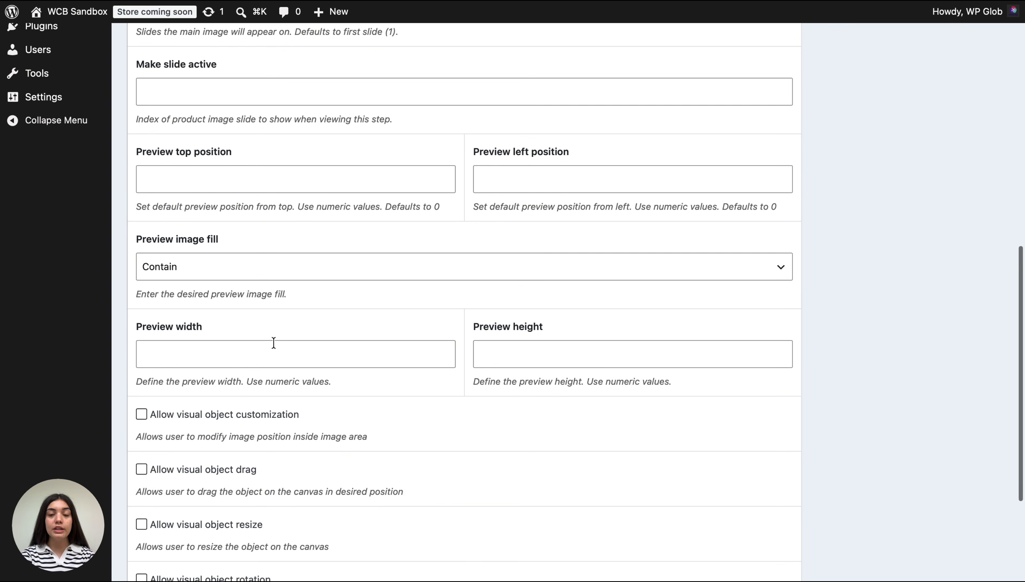
click(273, 345)
text(300)
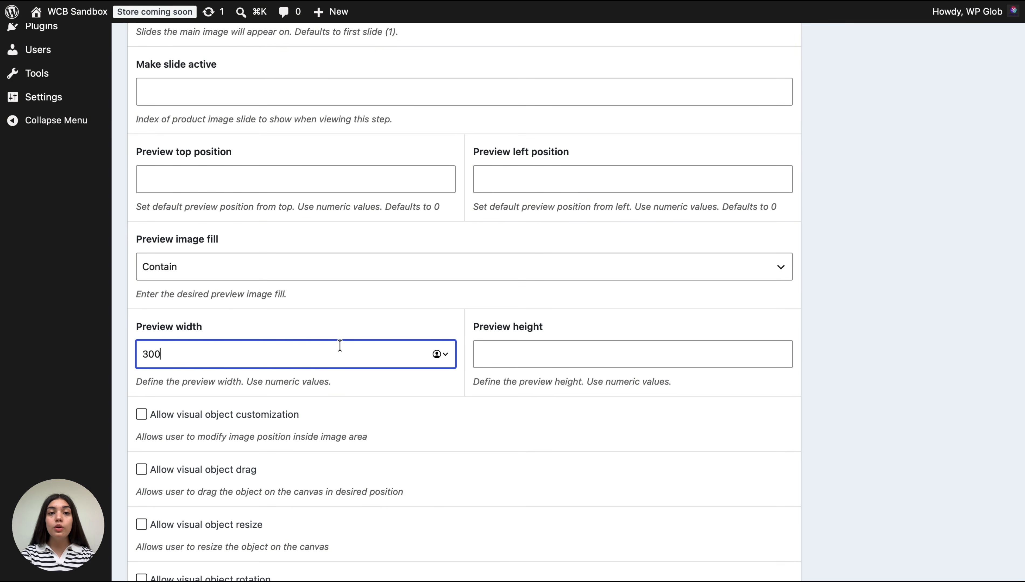
click(546, 353)
text(300)
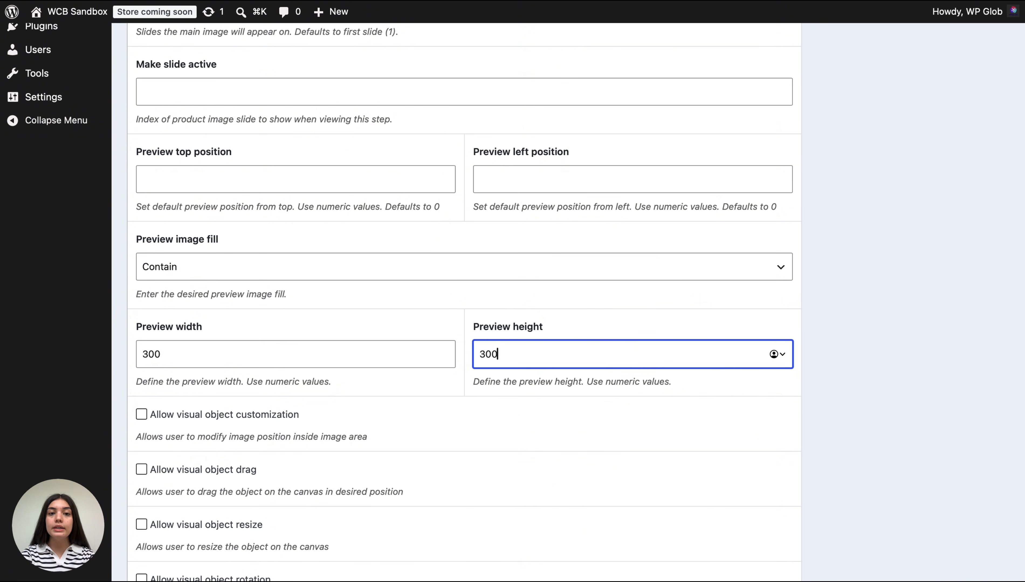
- Allow customization, resizing and rotation of the upload field's visual object
click(141, 414)
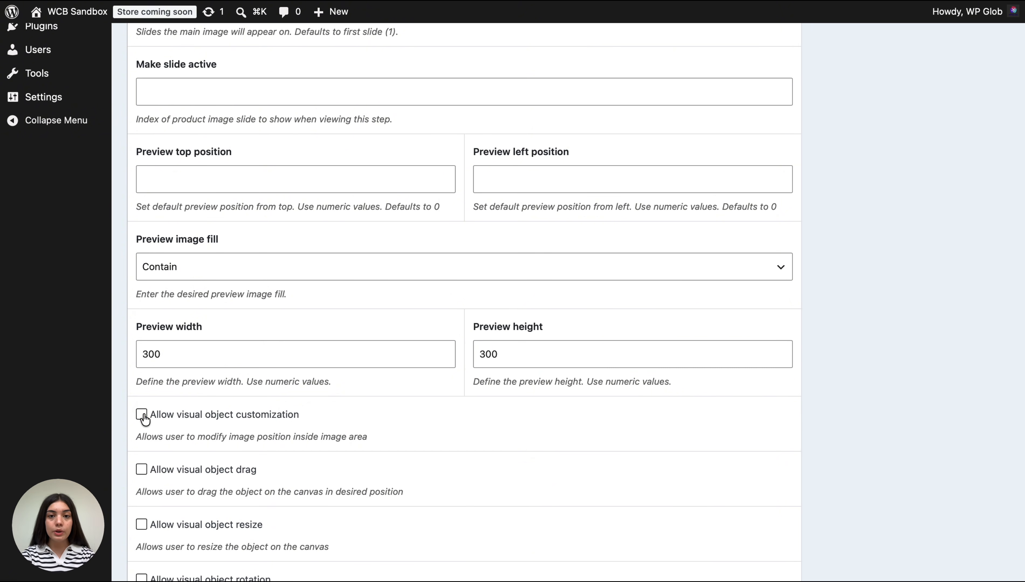
scroll(141, 423, down, 2)
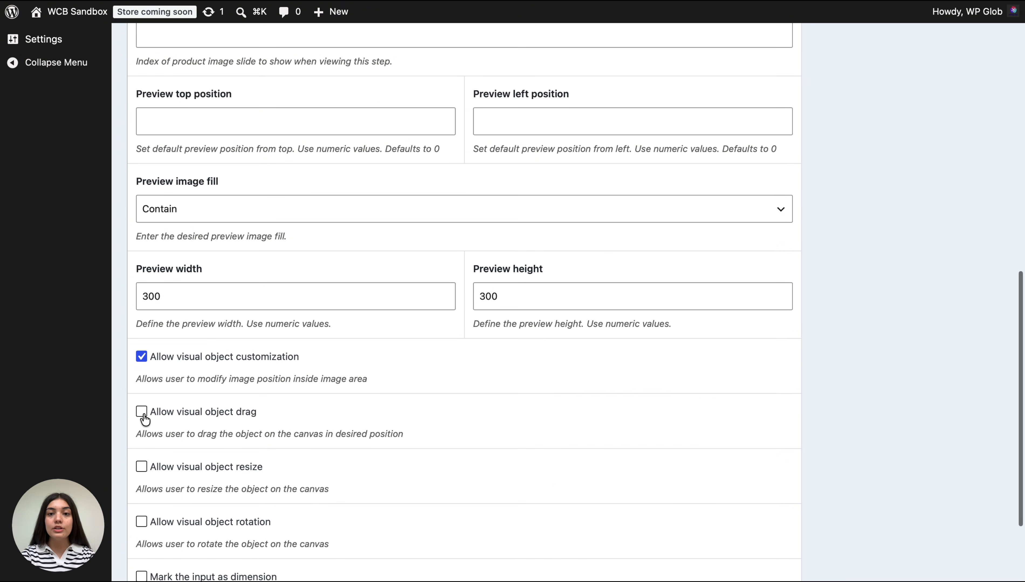
click(141, 466)
scroll(142, 465, down, 3)
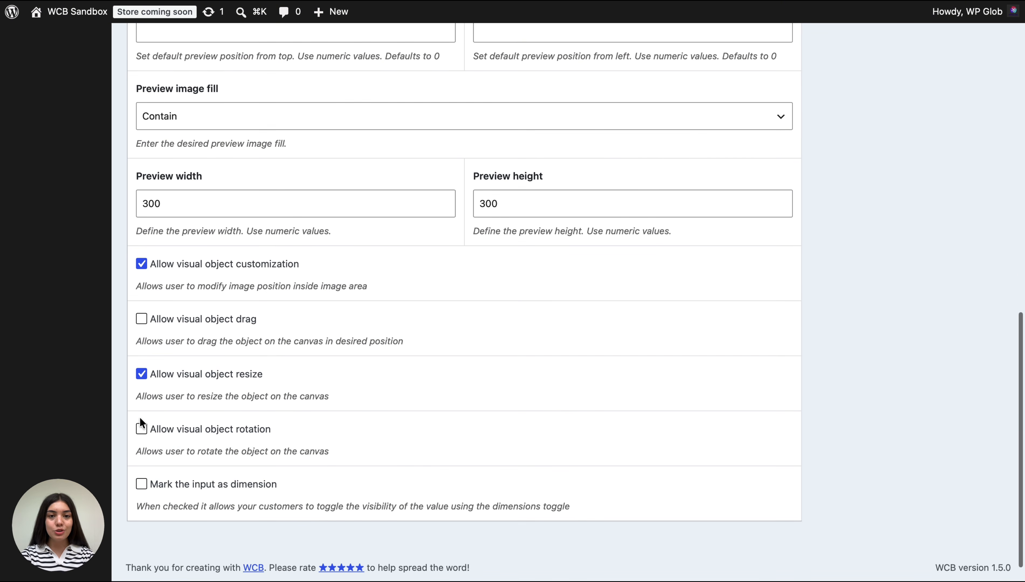
click(141, 429)
- Publish the "Upload Your Design" input field
scroll(239, 336, up, 2)
scroll(239, 336, up, 10)
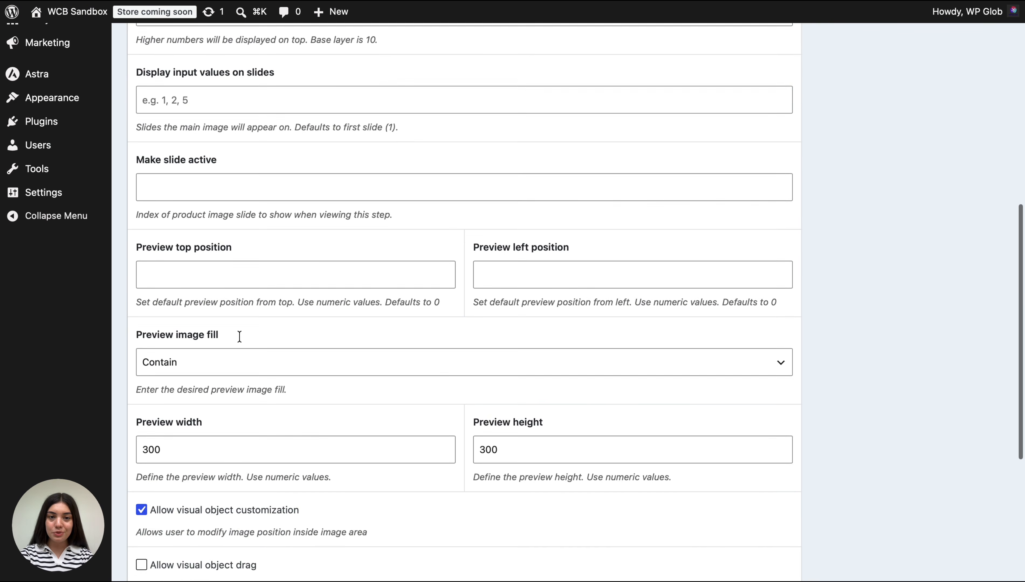
scroll(240, 340, up, 3)
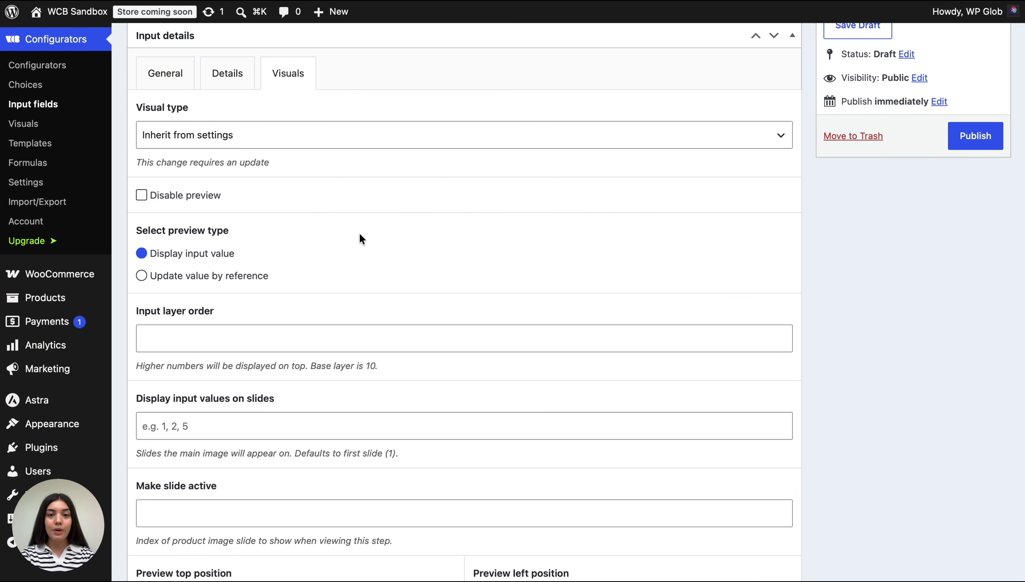
click(962, 135)
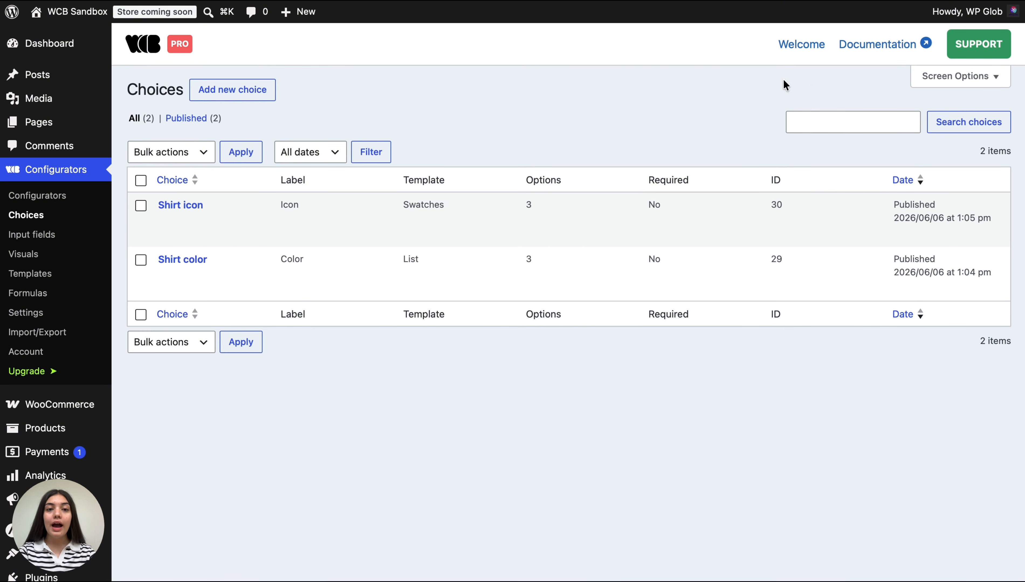
- Create a new choice with "T-Shirt Color" as both title and label, using the List template
click(244, 86)
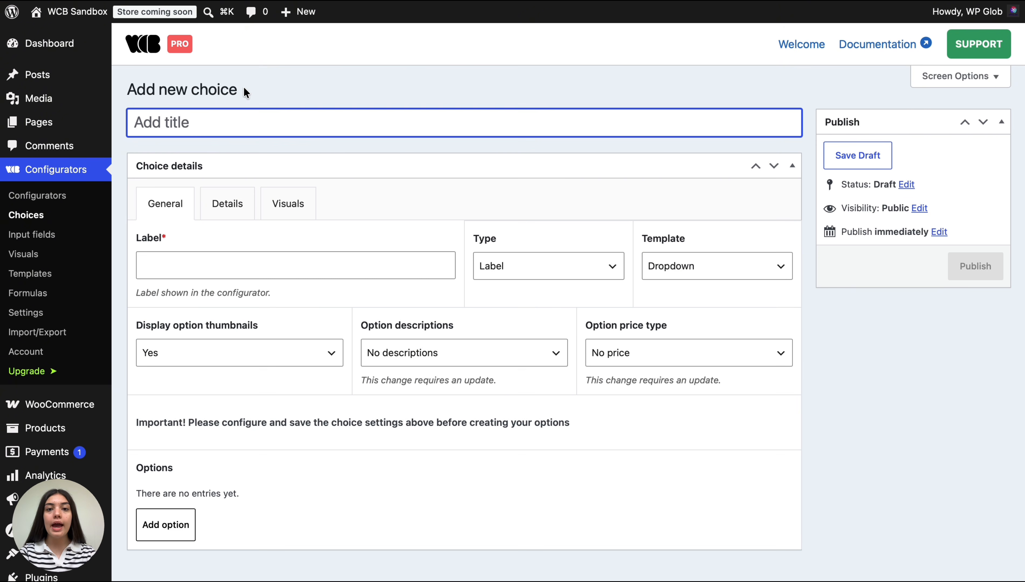
text(T-Shi)
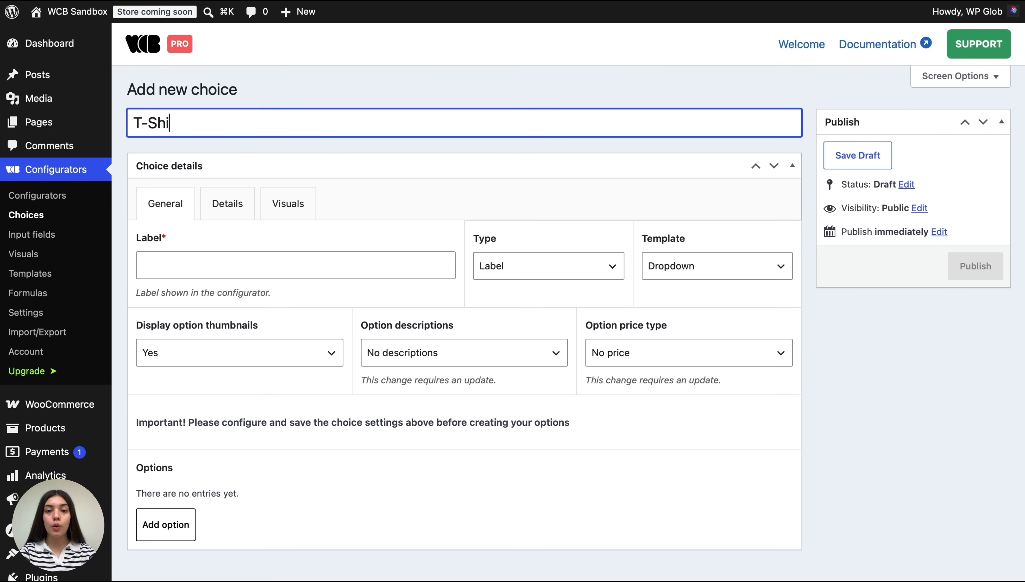
text(rt Color)
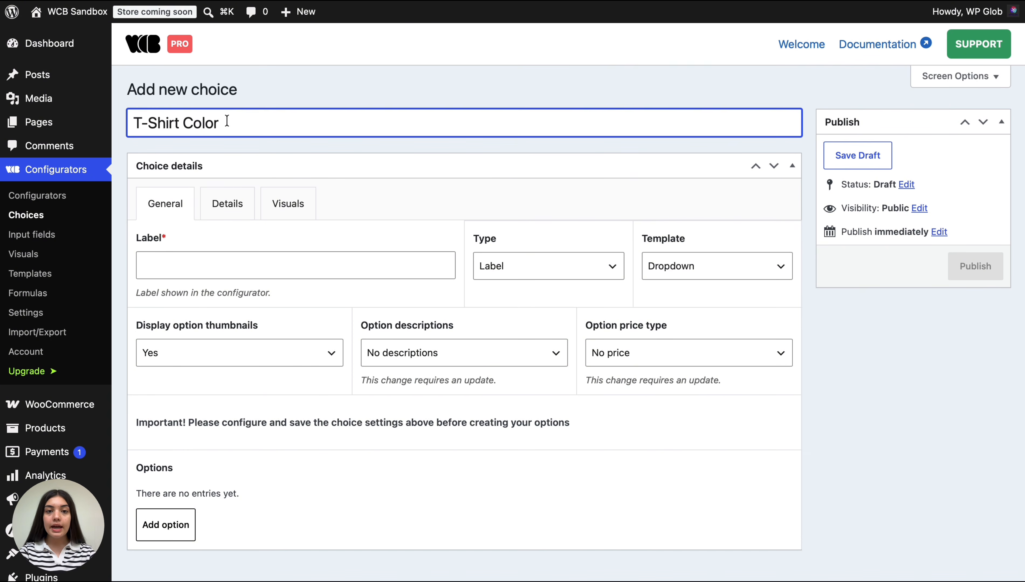
click(207, 264)
text(T-Sh)
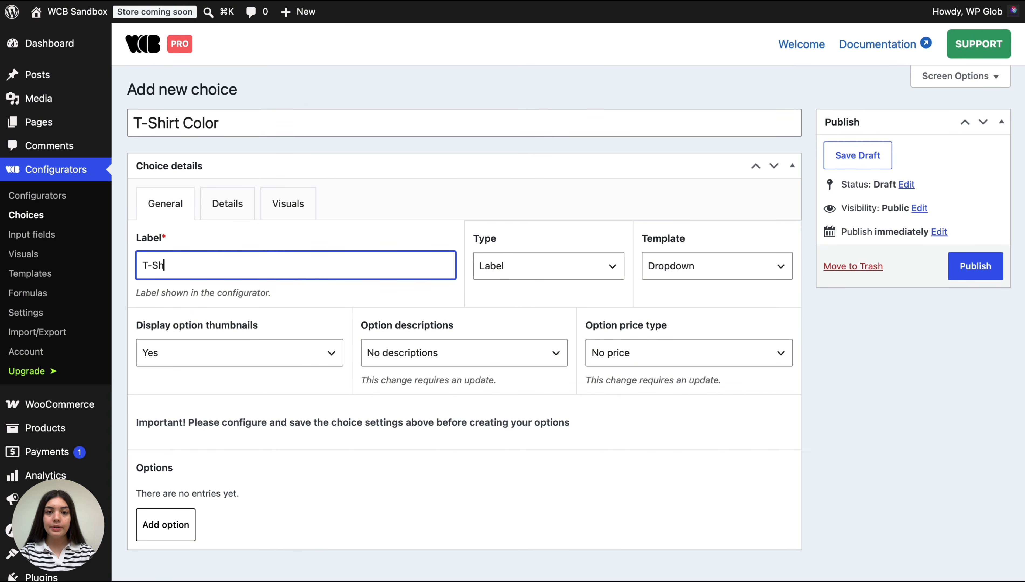
text(irt Color)
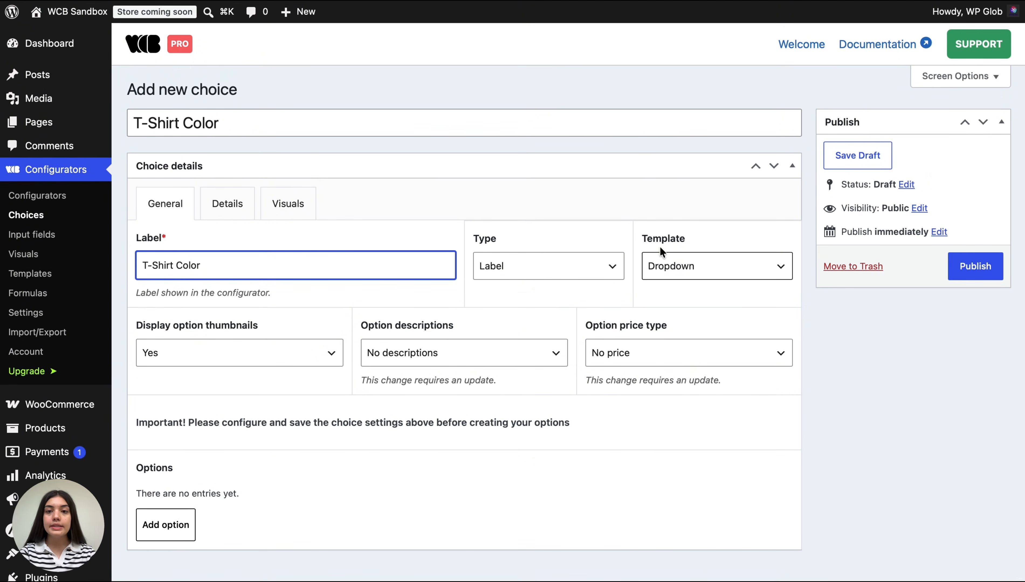
click(677, 265)
click(679, 279)
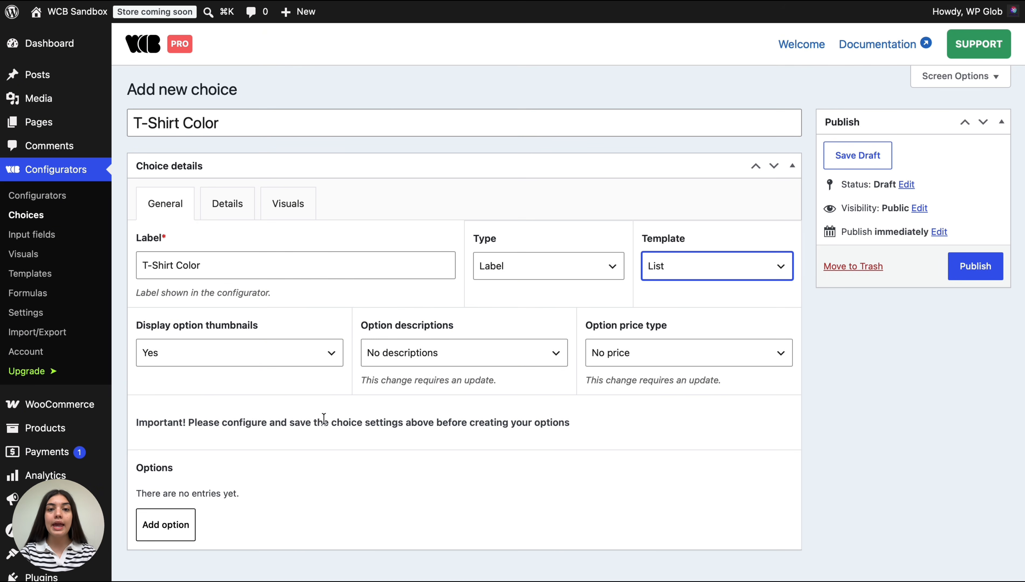
- Add an option labelled "Black" to the T-Shirt Color choice with images-3.jpeg as its thumbnail
scroll(324, 419, down, 3)
click(166, 434)
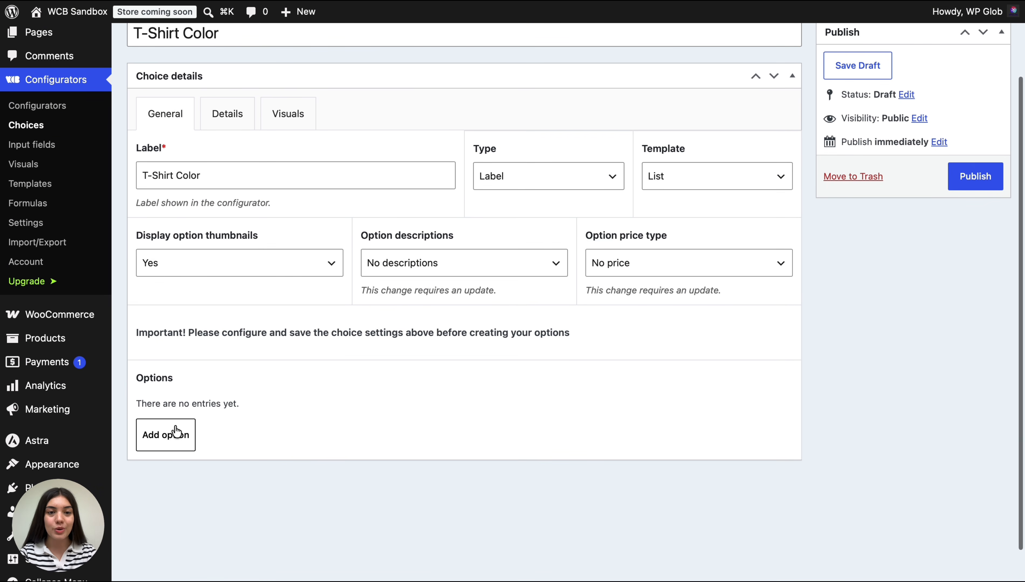
scroll(176, 430, down, 2)
scroll(175, 427, down, 2)
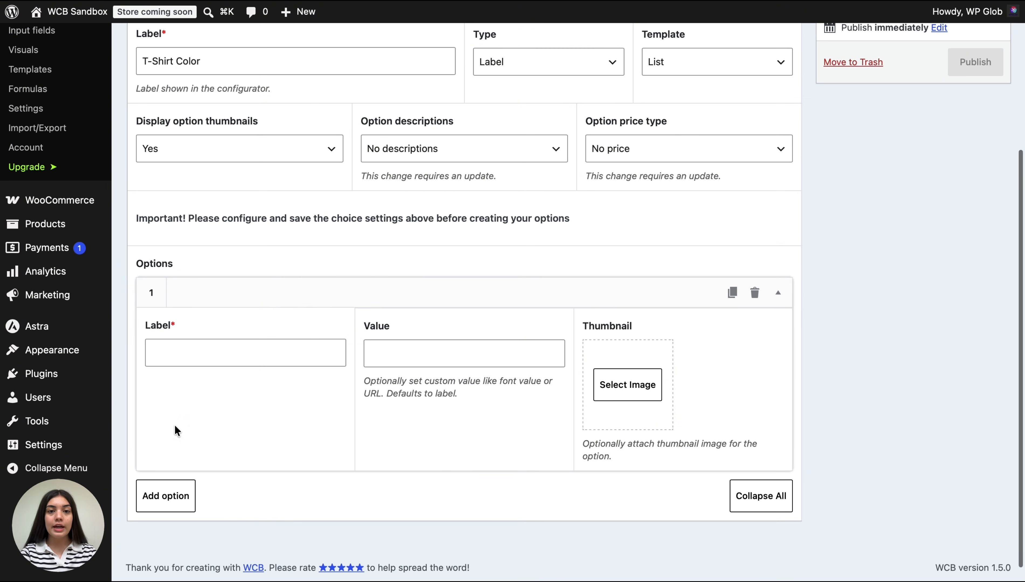
click(194, 353)
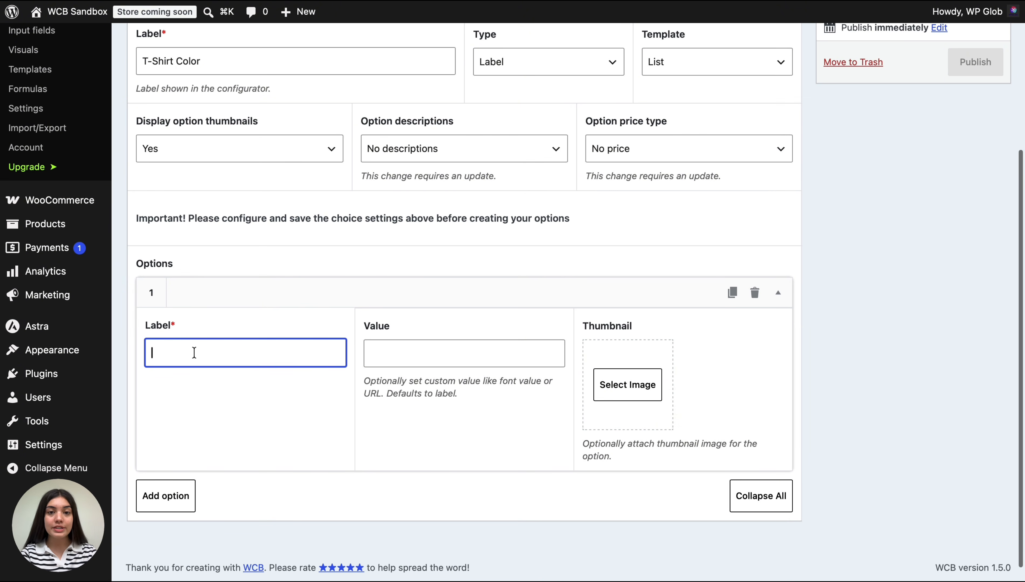
text(Bla)
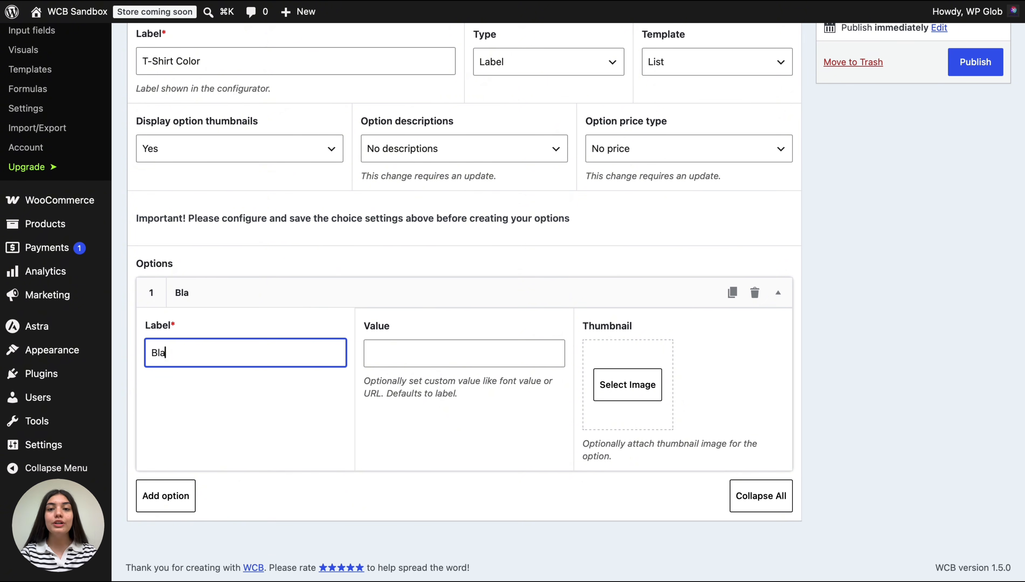
text(ck)
click(641, 368)
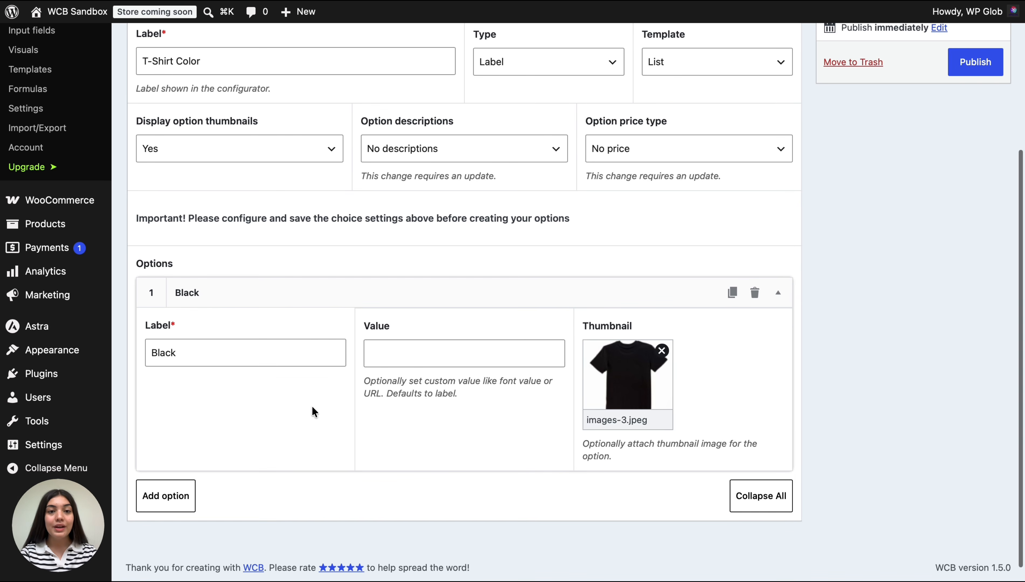
- Add a second option labelled "Red" with images.jpeg as its thumbnail
click(171, 492)
click(212, 357)
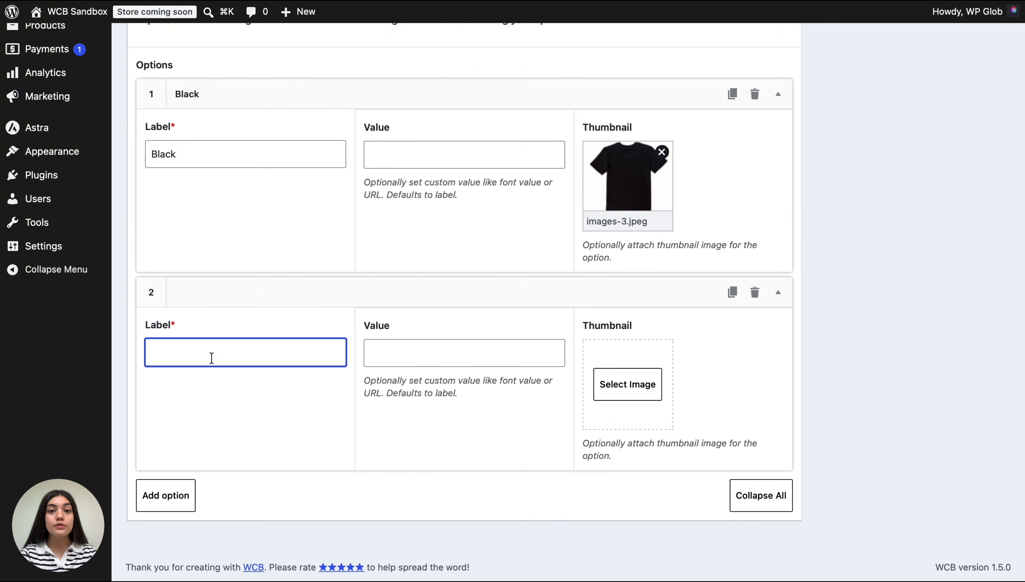
text(Red)
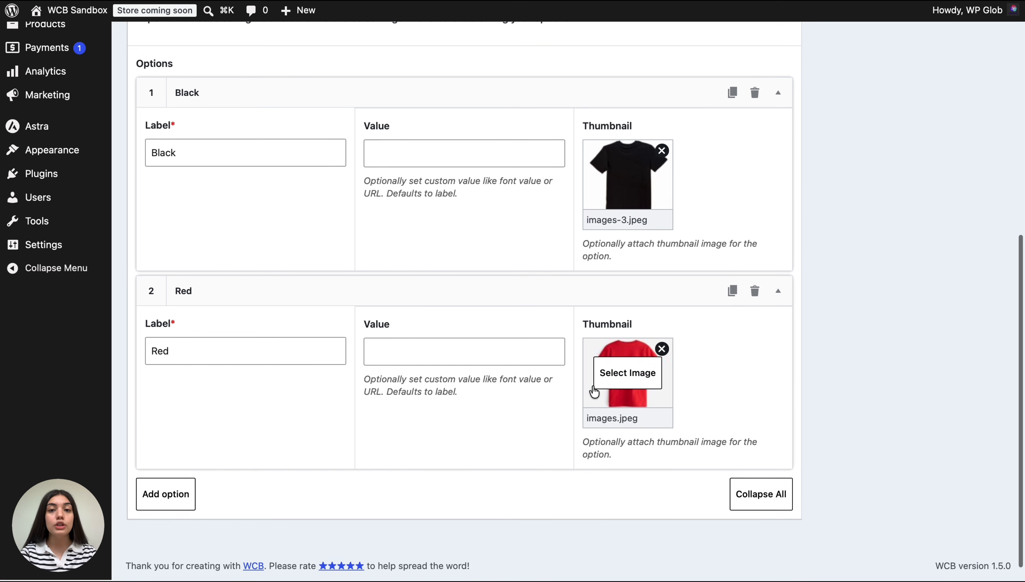
- Add a third option labelled "Yellow" with images-2.jpeg as its thumbnail
click(161, 506)
click(199, 385)
text(Yellow)
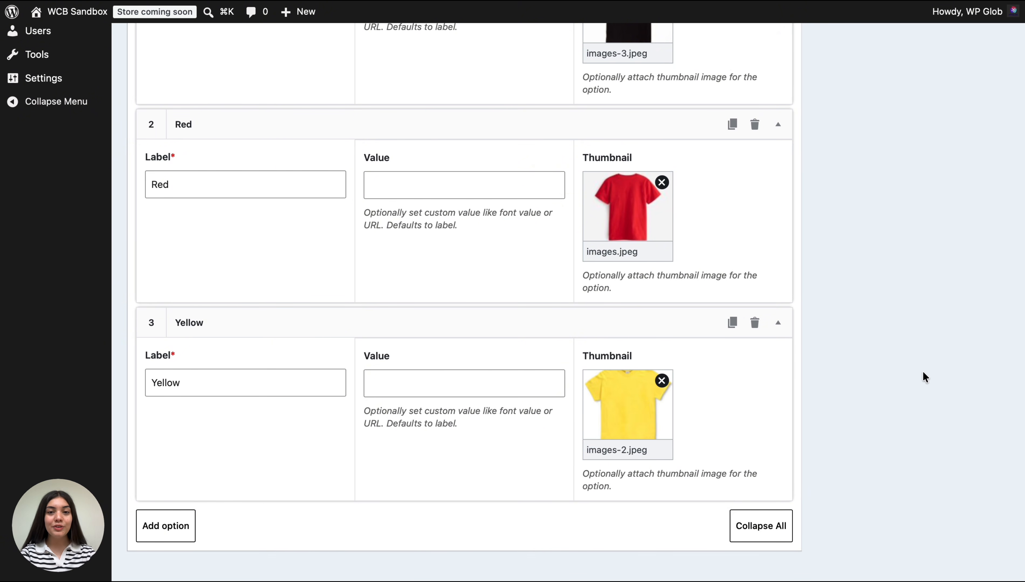
- In the choice's Details settings, set the options per row to 4 and the options per row for tablet to 2
scroll(923, 371, up, 5)
scroll(923, 377, up, 7)
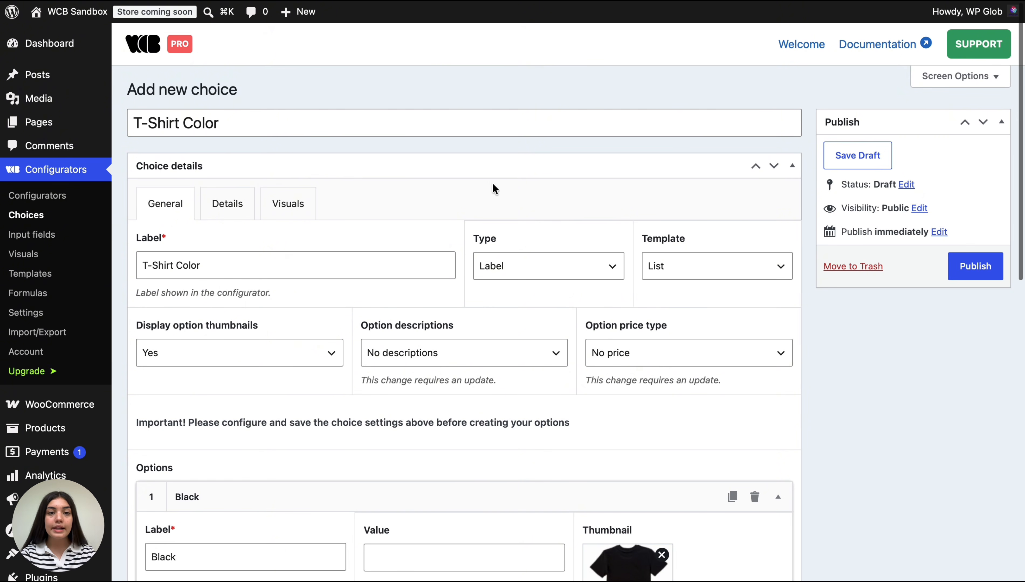
click(243, 207)
scroll(242, 322, down, 8)
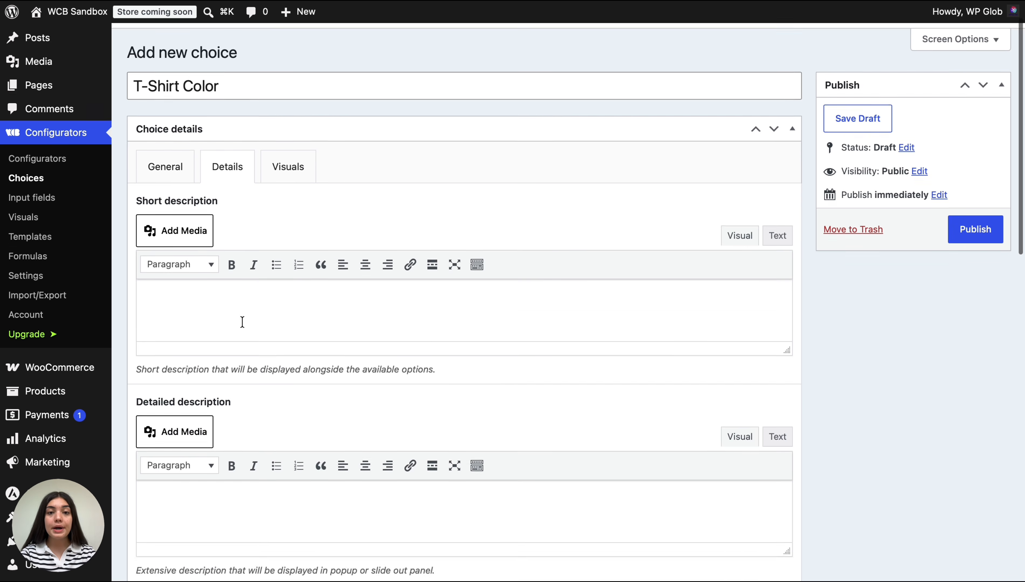
scroll(242, 321, down, 8)
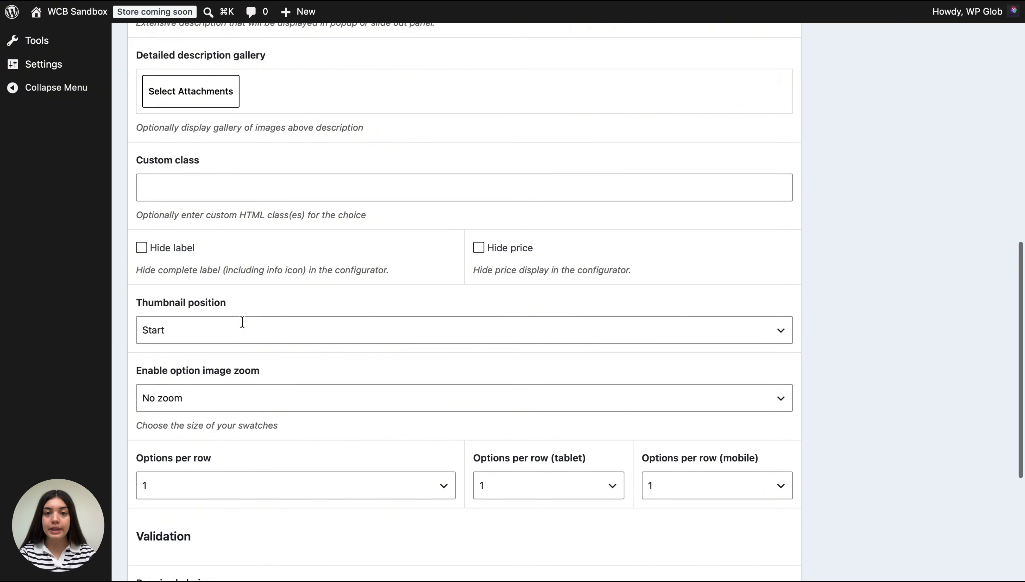
scroll(242, 321, down, 2)
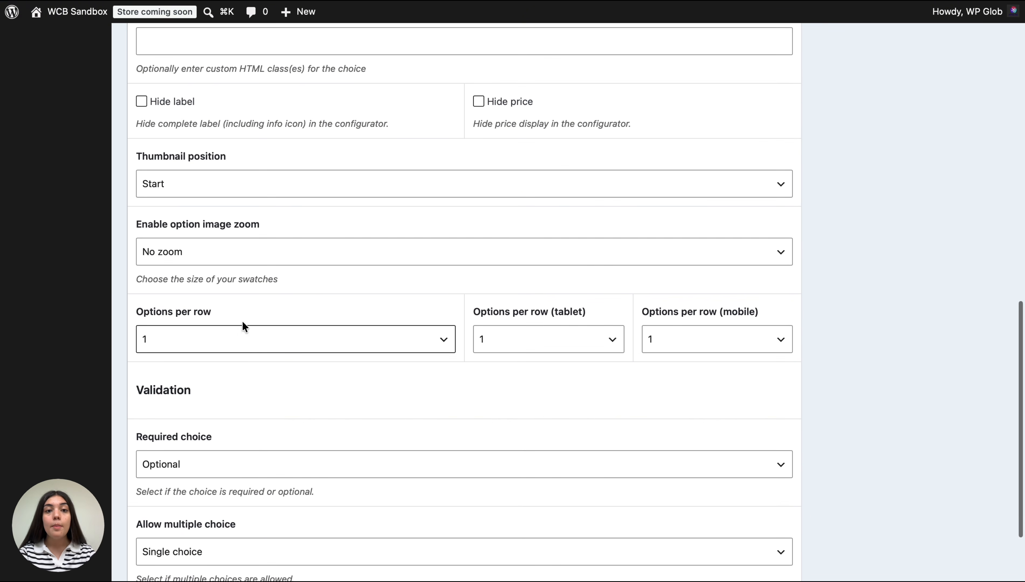
click(245, 335)
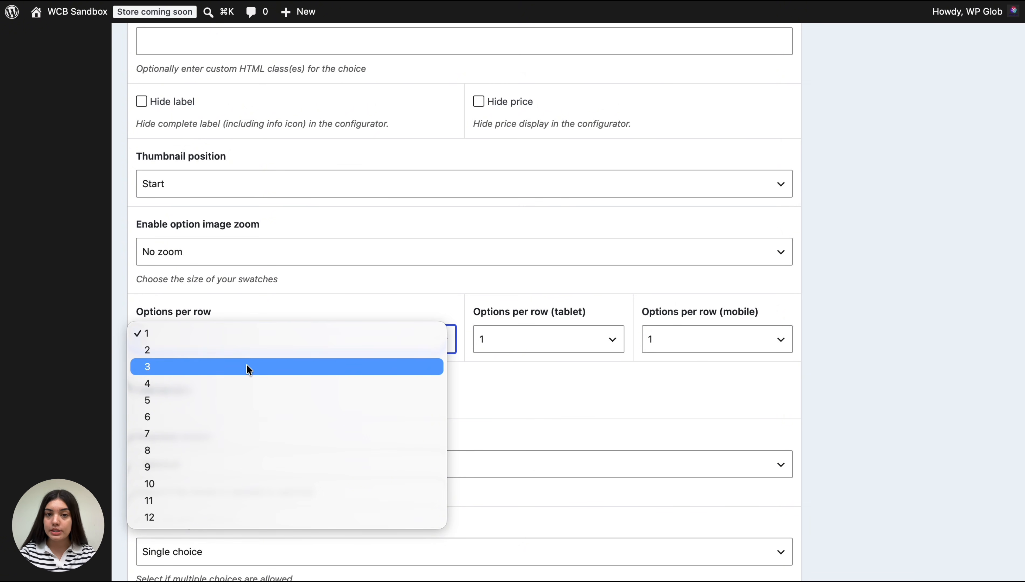
click(246, 383)
click(490, 338)
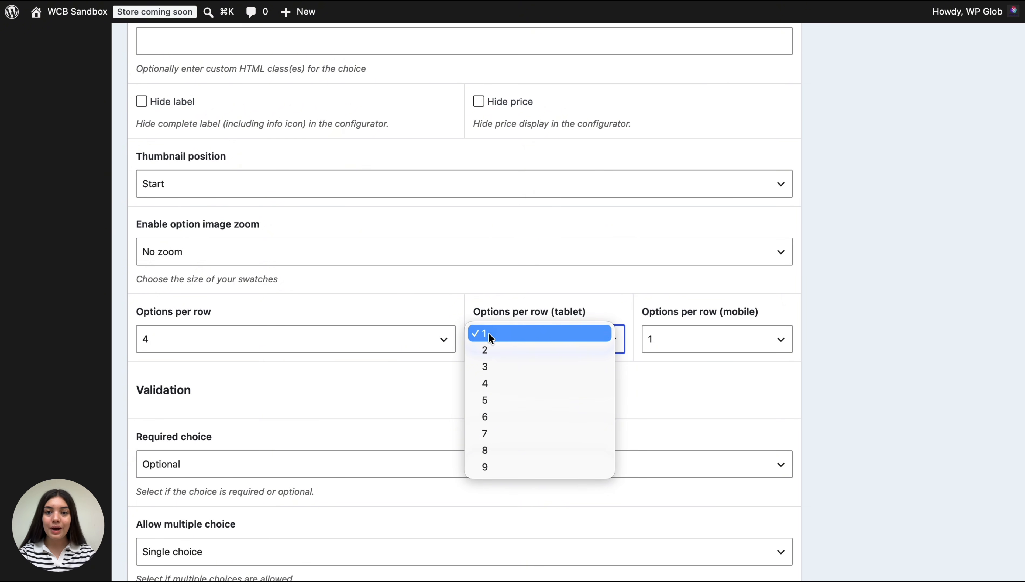
click(490, 347)
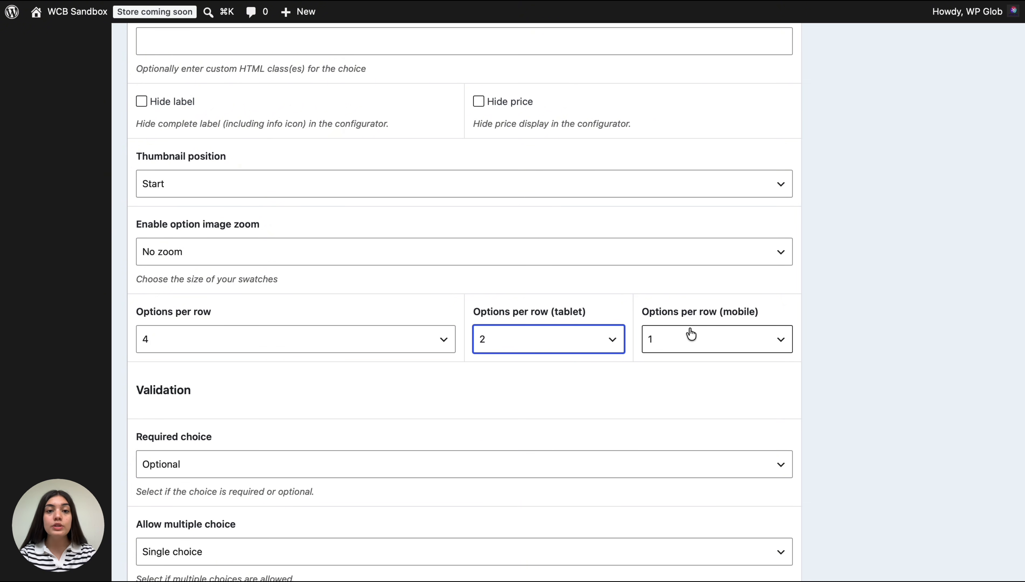
- Enable Visual thumbnail in the choice's Visuals settings and publish the T-Shirt Color choice
scroll(661, 411, down, 3)
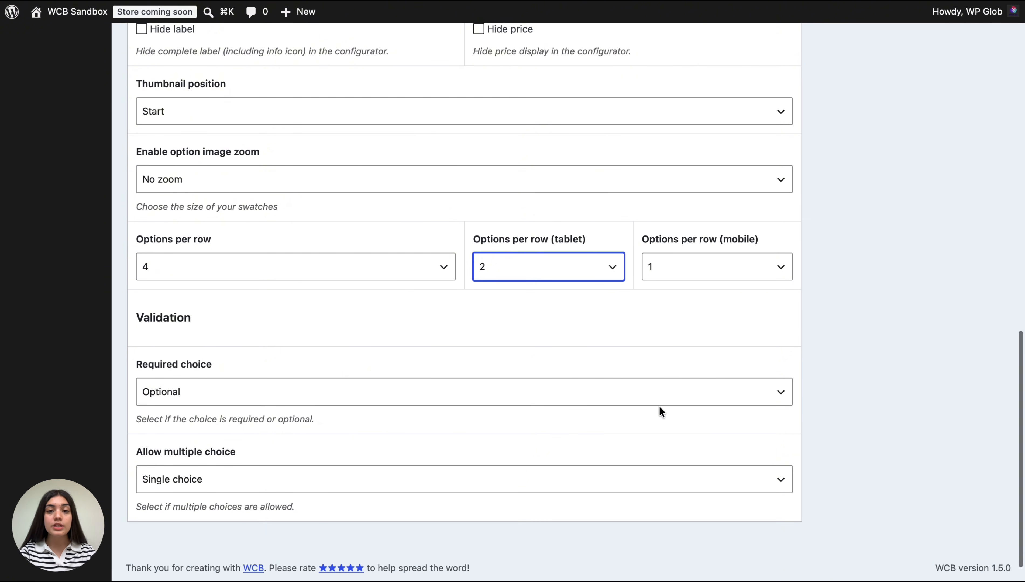
scroll(661, 411, up, 6)
scroll(660, 411, up, 7)
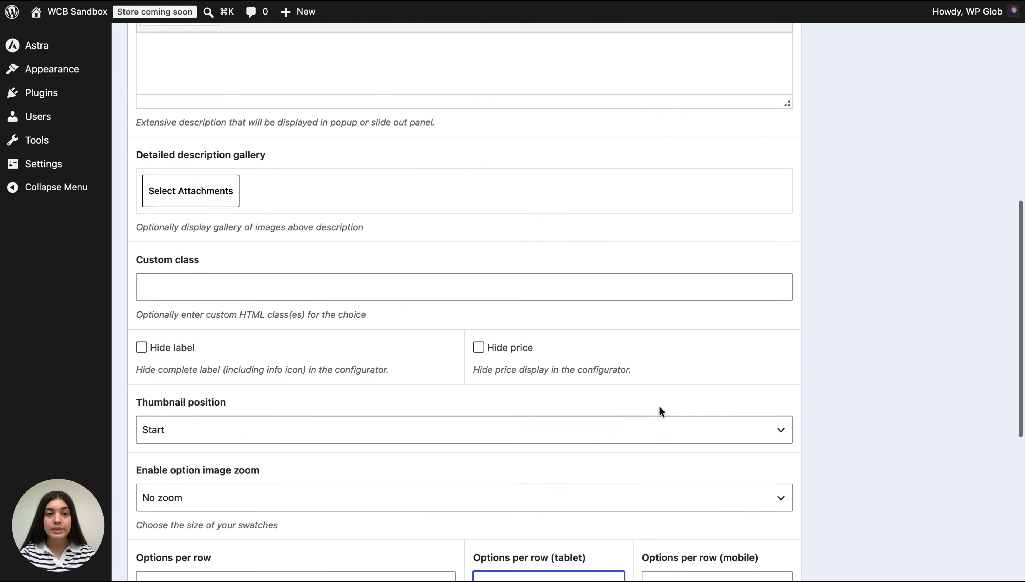
scroll(661, 411, up, 15)
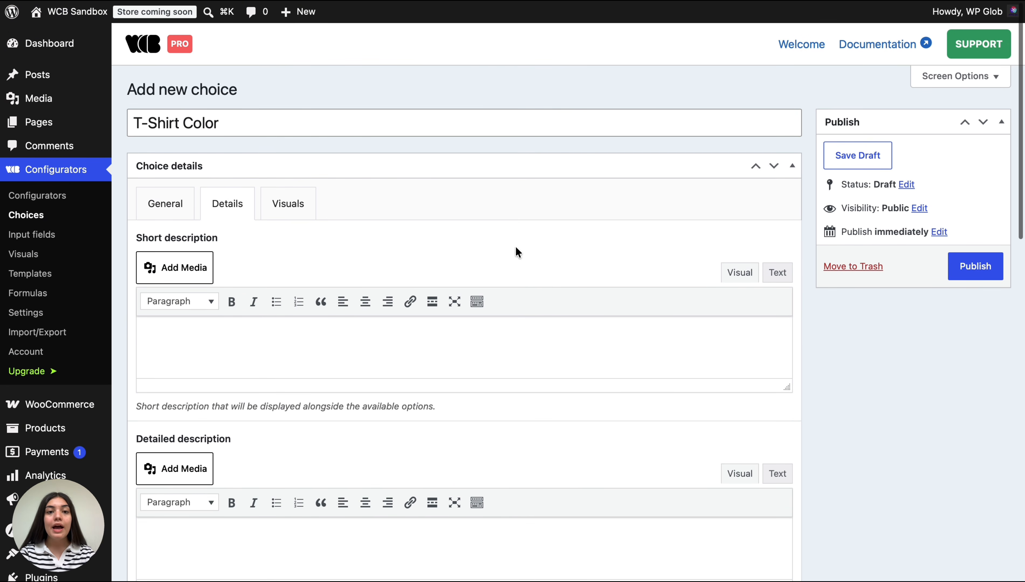
click(294, 204)
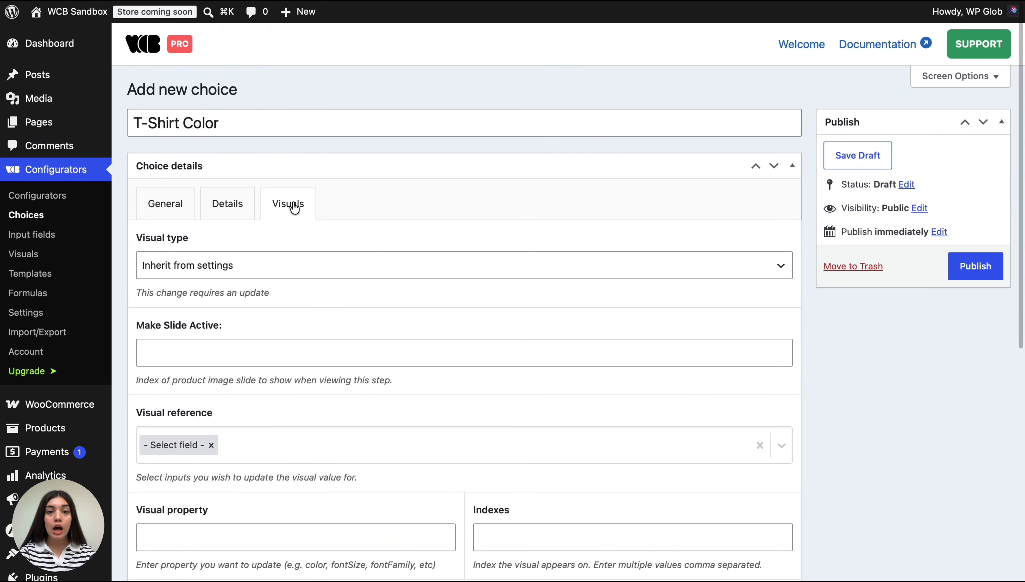
scroll(294, 207, down, 10)
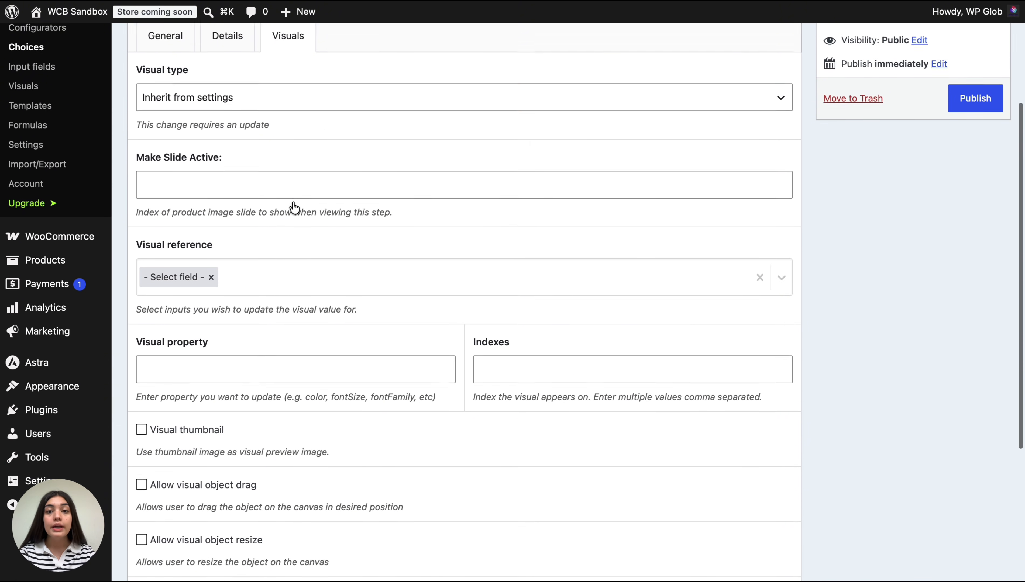
scroll(293, 208, down, 2)
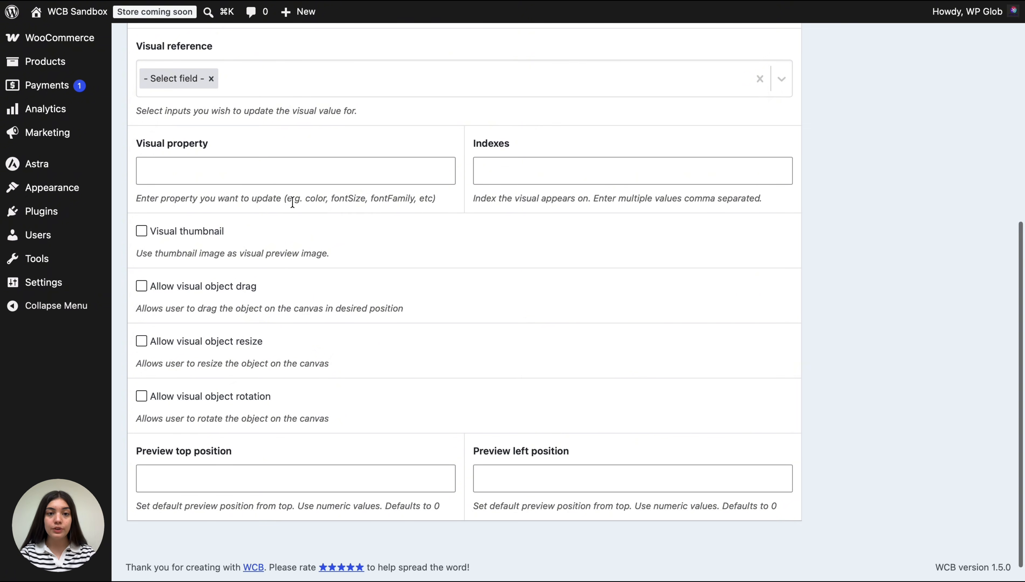
click(141, 231)
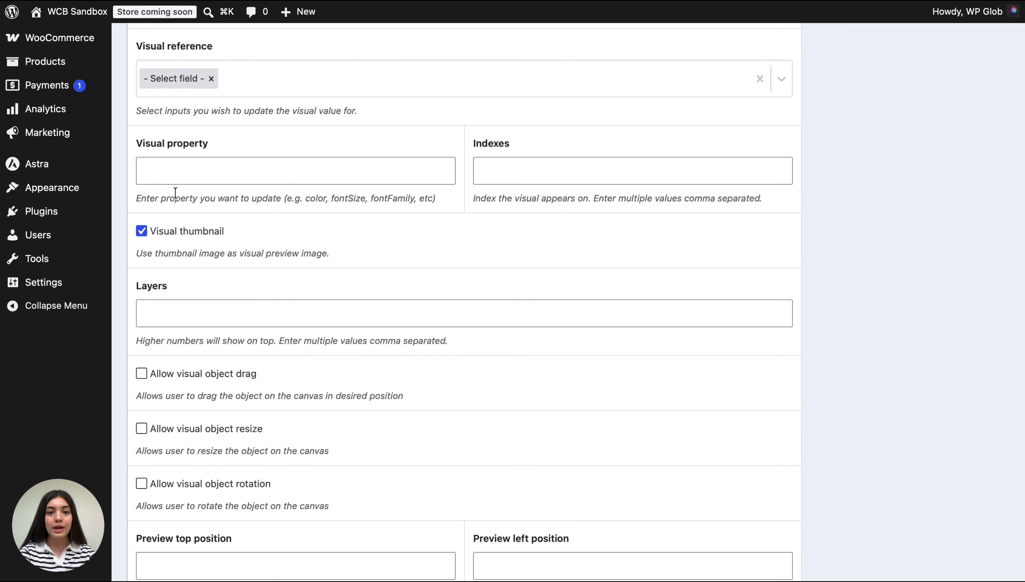
scroll(280, 210, up, 12)
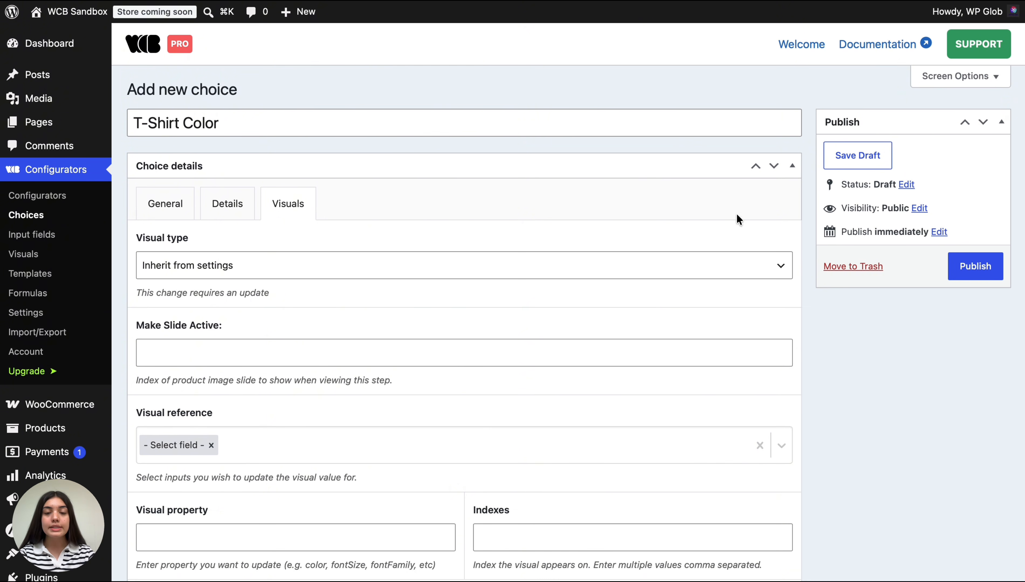
click(974, 261)
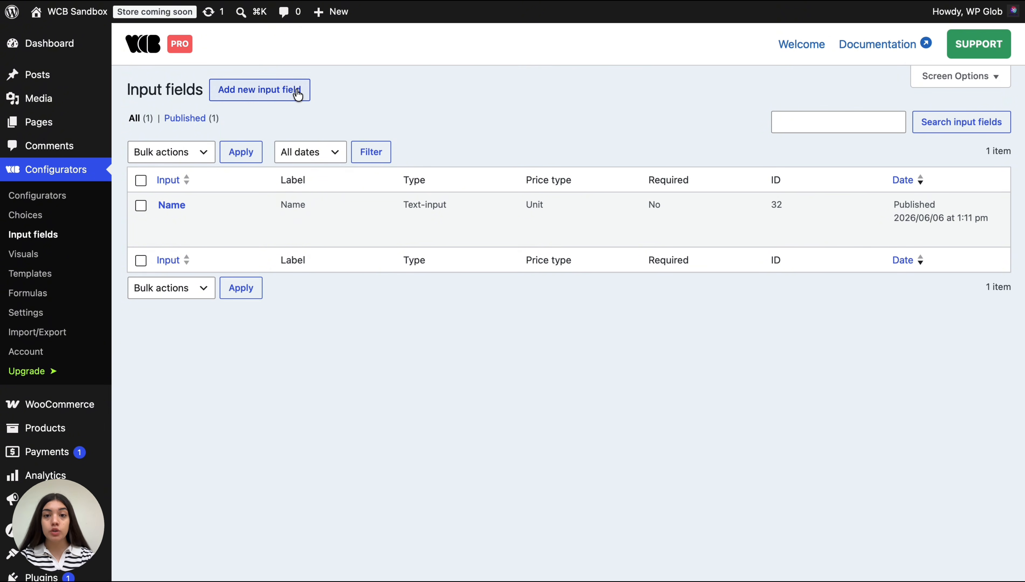
- Add a new input field titled and labelled "T-Shirt Name", keeping the Text type, and publish it
click(273, 89)
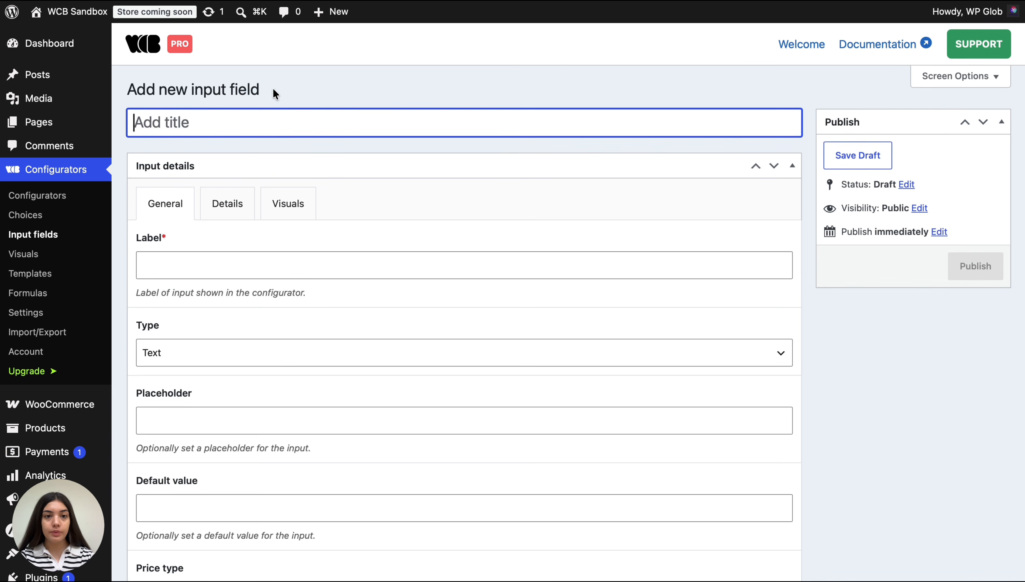
text(T-Shi)
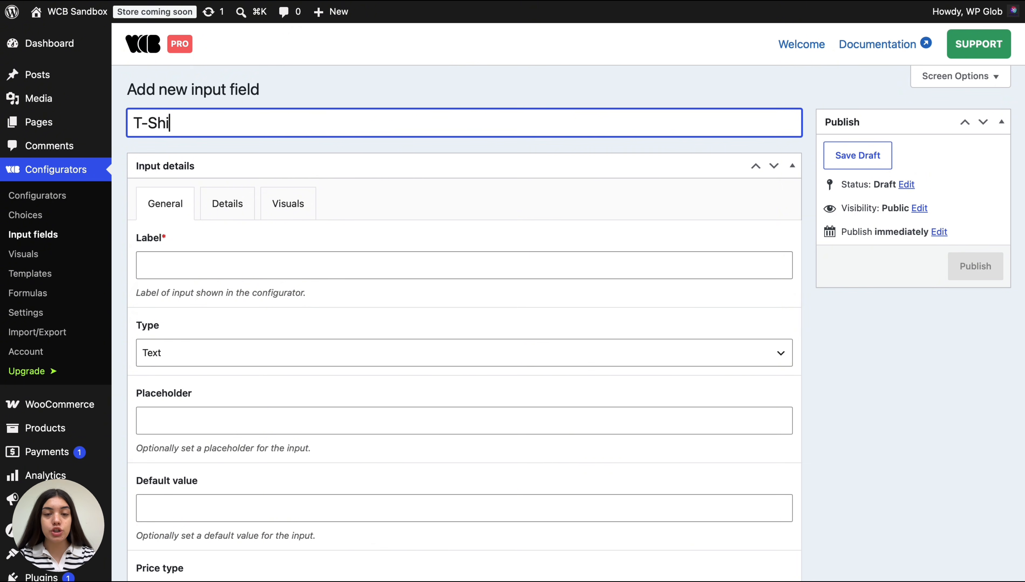
text(rt Name)
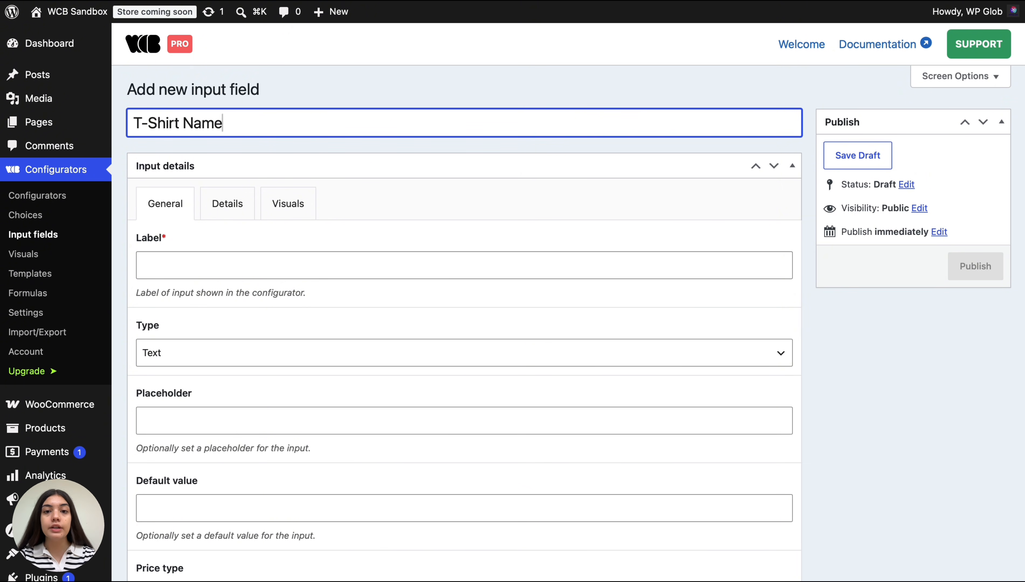
click(253, 264)
text(T)
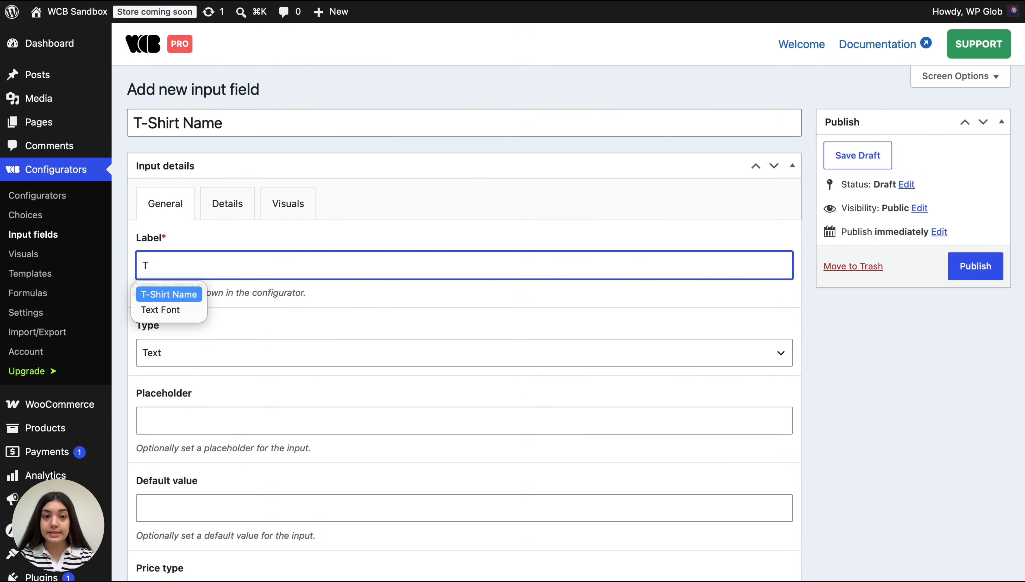
text(-Shirt N)
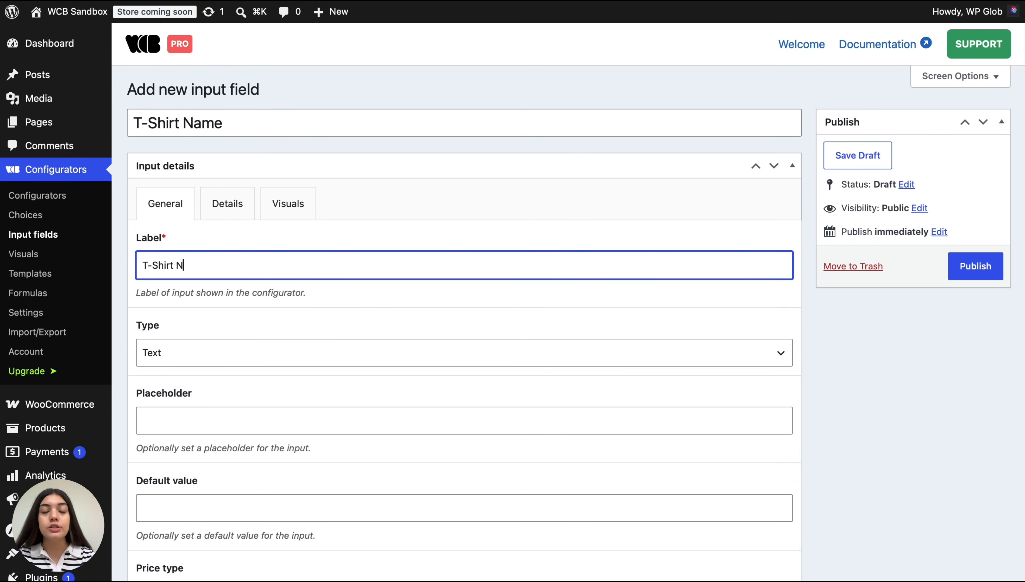
text(ame)
scroll(248, 346, down, 3)
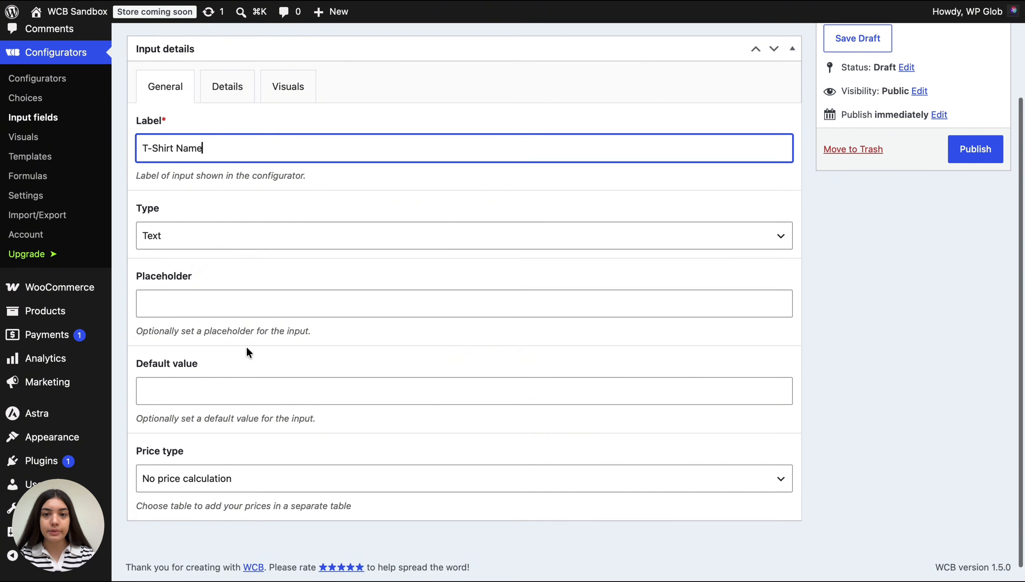
scroll(247, 346, up, 3)
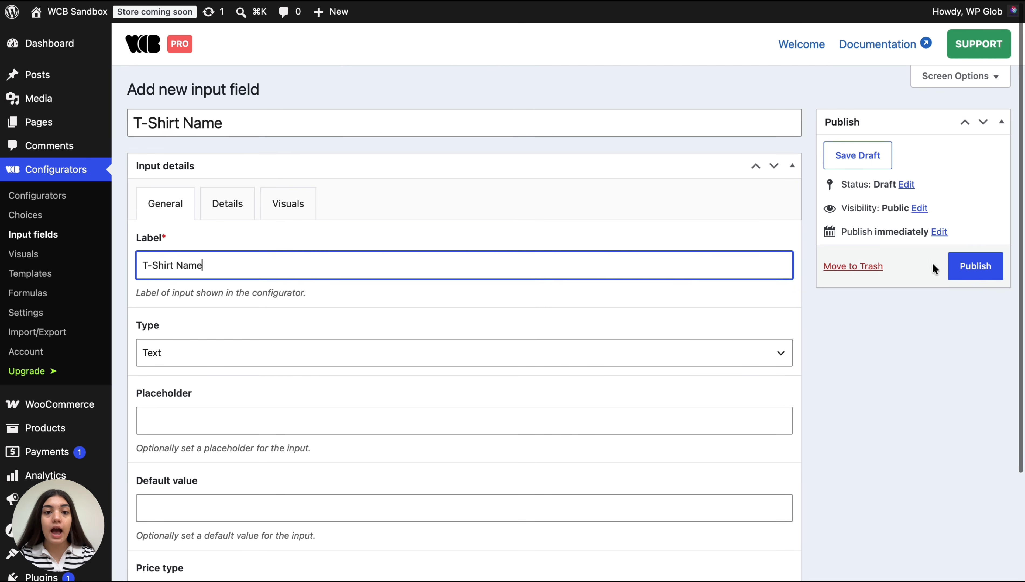
click(968, 266)
- Add a new choice and enter "Text Font" as both its title and its label
click(67, 219)
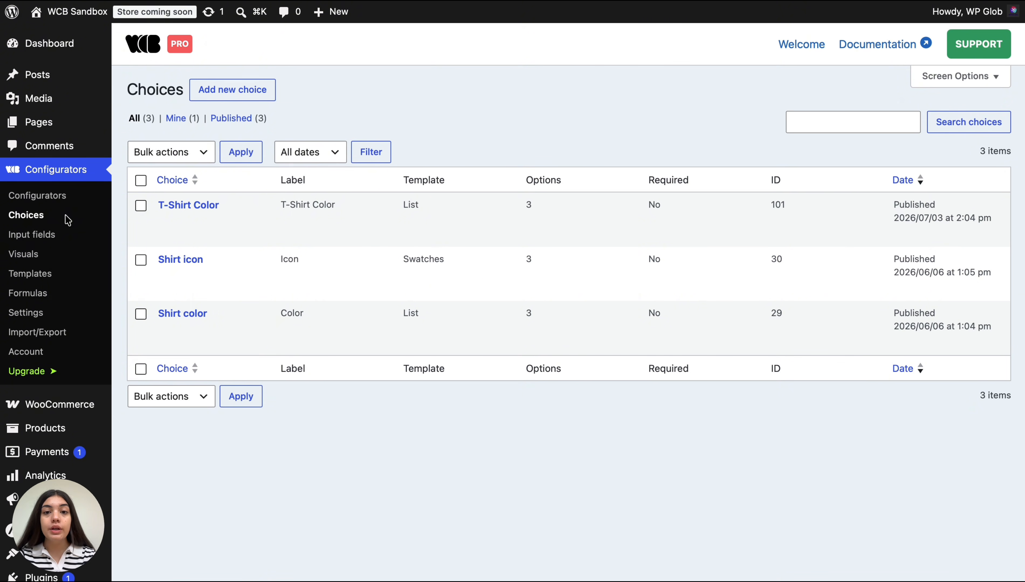
click(231, 92)
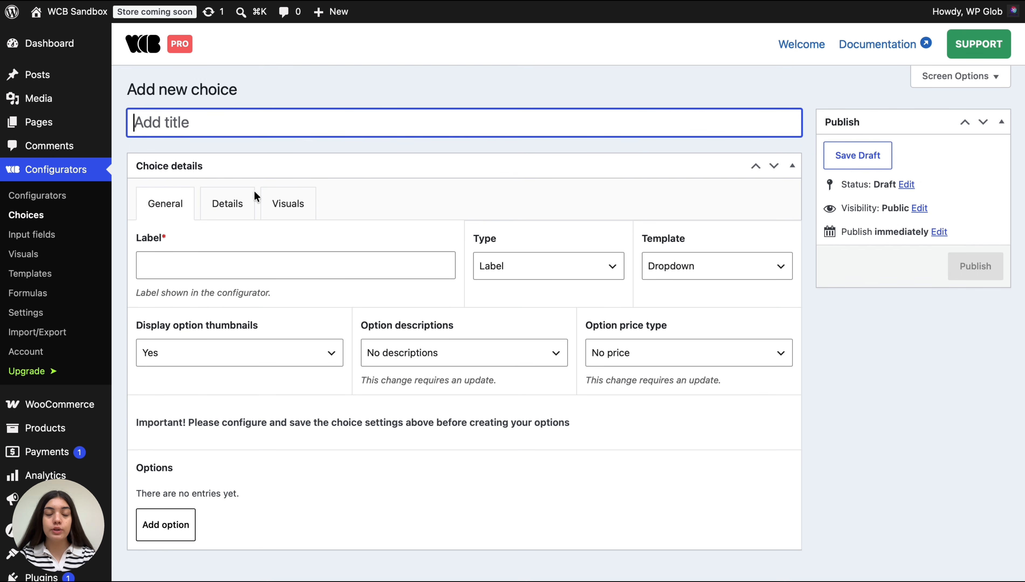
text(Text F)
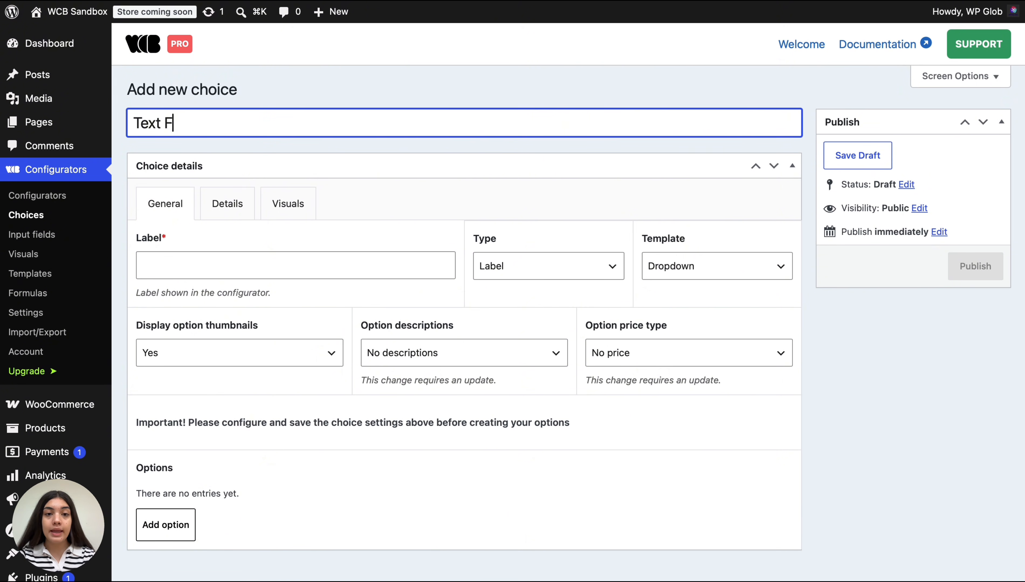
text(ont)
click(251, 266)
text(Te)
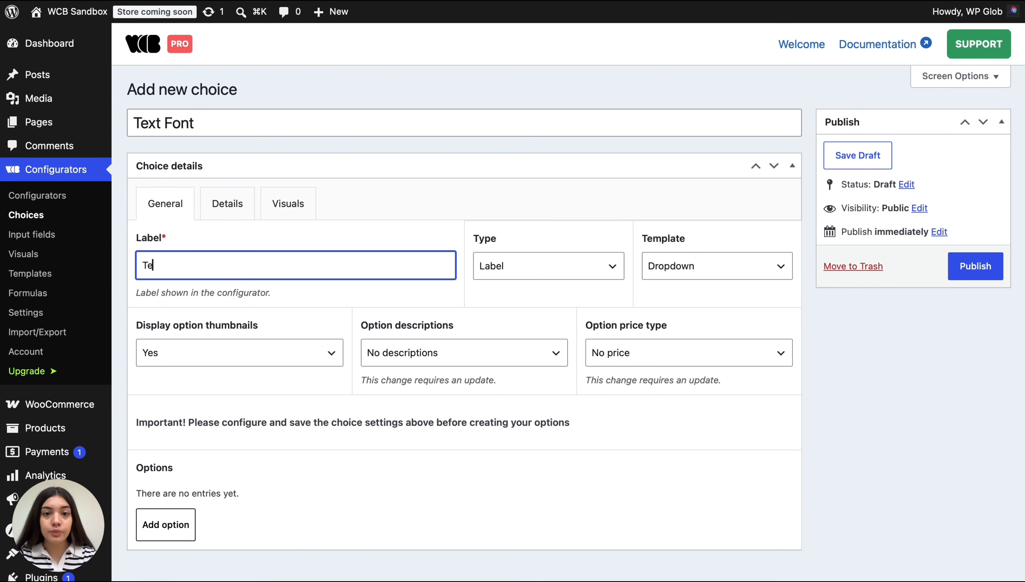
text(xt Font)
- Set the Text Font choice's type to Font and its template to List
click(501, 266)
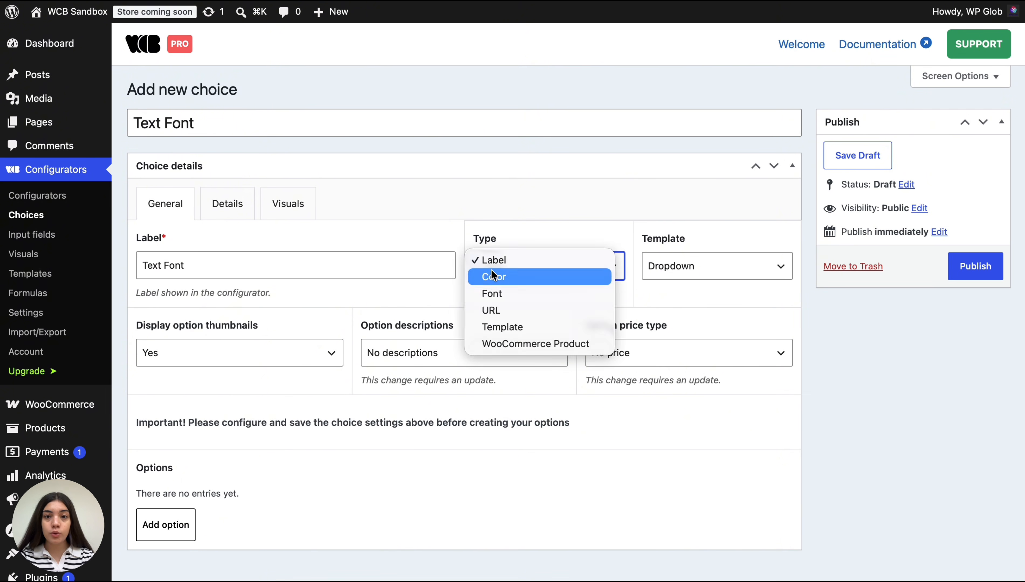
click(493, 290)
click(662, 266)
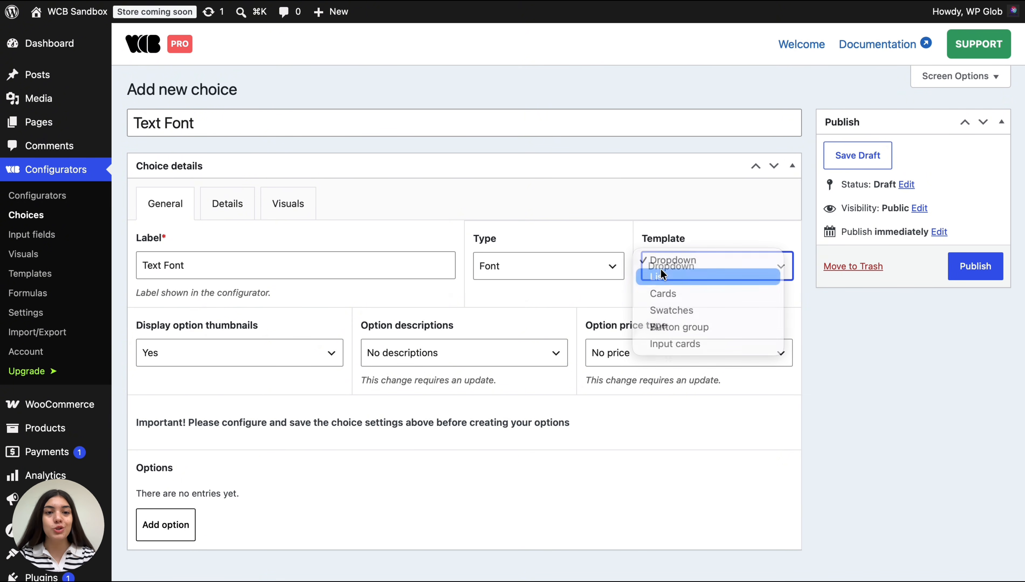
click(663, 277)
- Add the first option to the Text Font choice with "Arial" as its label and value
scroll(330, 519, down, 3)
click(186, 414)
scroll(186, 412, down, 2)
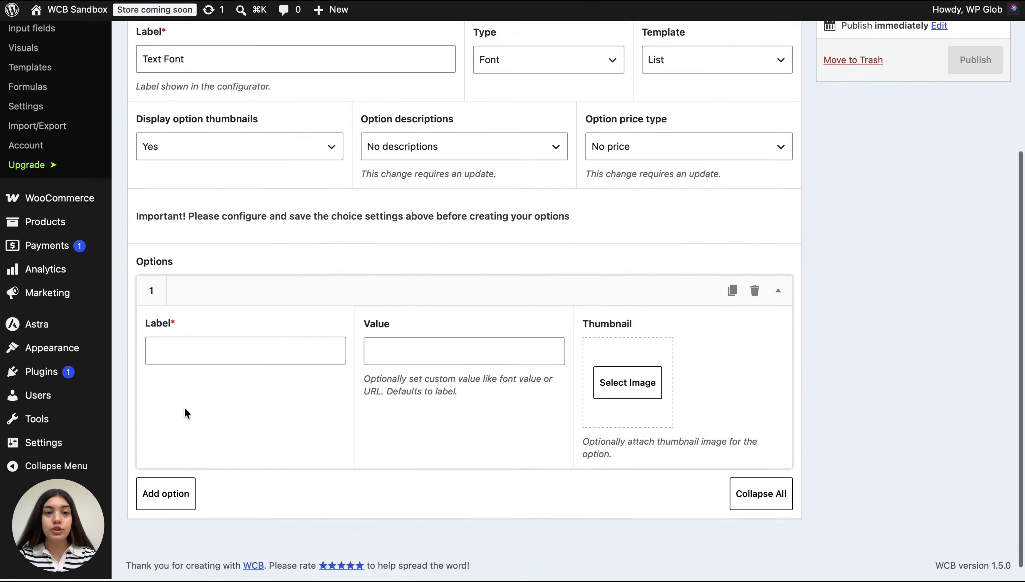
click(197, 354)
text(Arial)
click(403, 354)
text(Arial)
- Add a second font option with "Roboto" as its label and value
click(166, 496)
scroll(183, 447, down, 4)
click(199, 403)
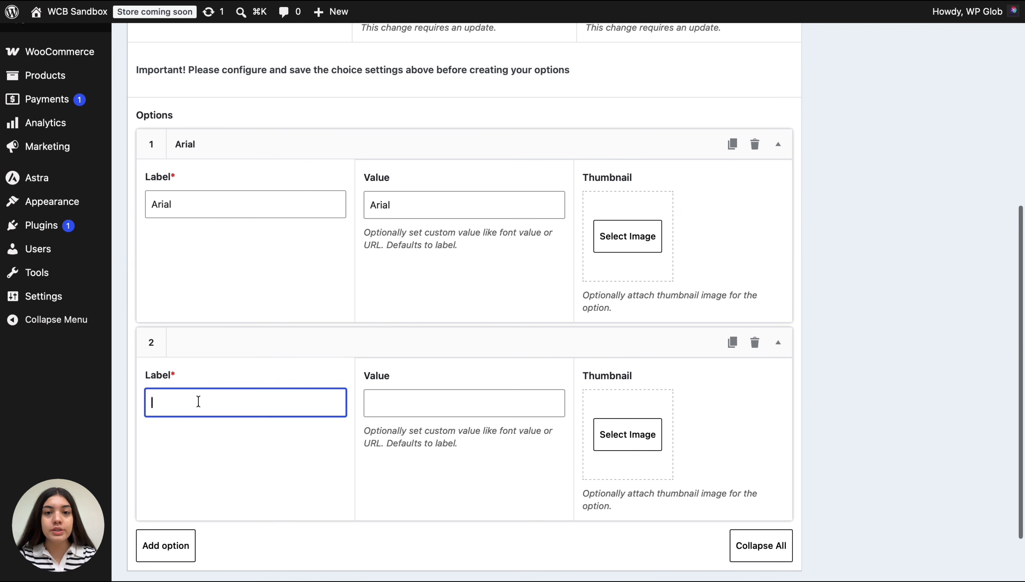
text(Roboto)
click(442, 402)
text(Roboto)
- Add a third font option with "Playfair Display" as its label and value
click(165, 546)
scroll(183, 467, down, 5)
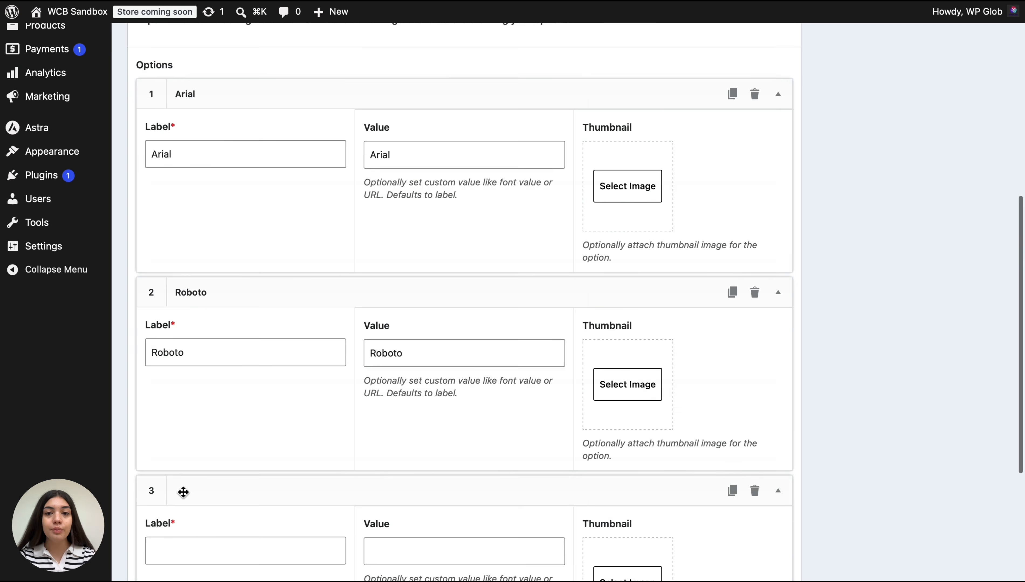
click(208, 414)
text(Playfair Display)
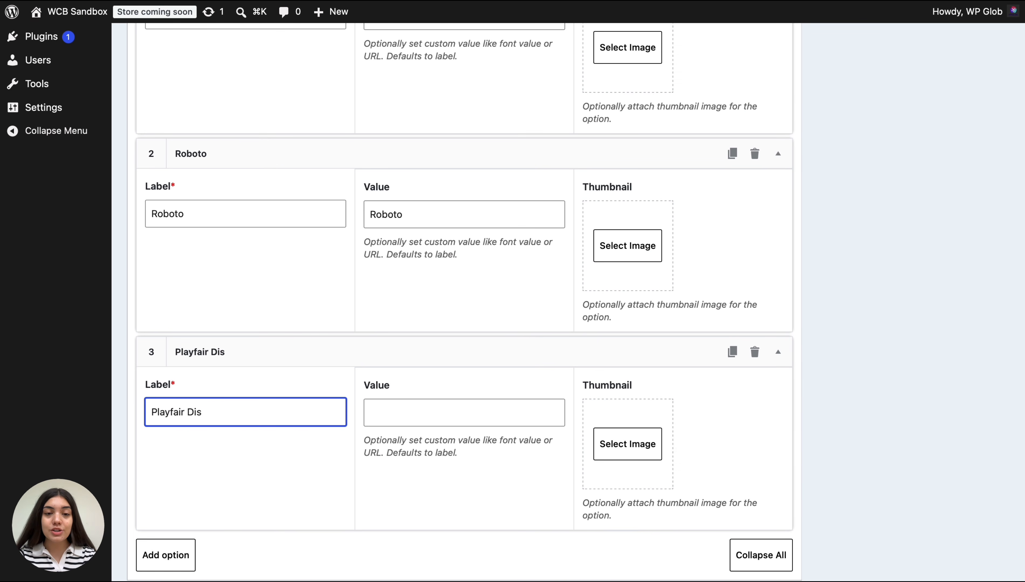
click(399, 412)
text(Playfair Display)
- Add a fourth font option with "Handwritten" as its label and value
scroll(284, 523, down, 2)
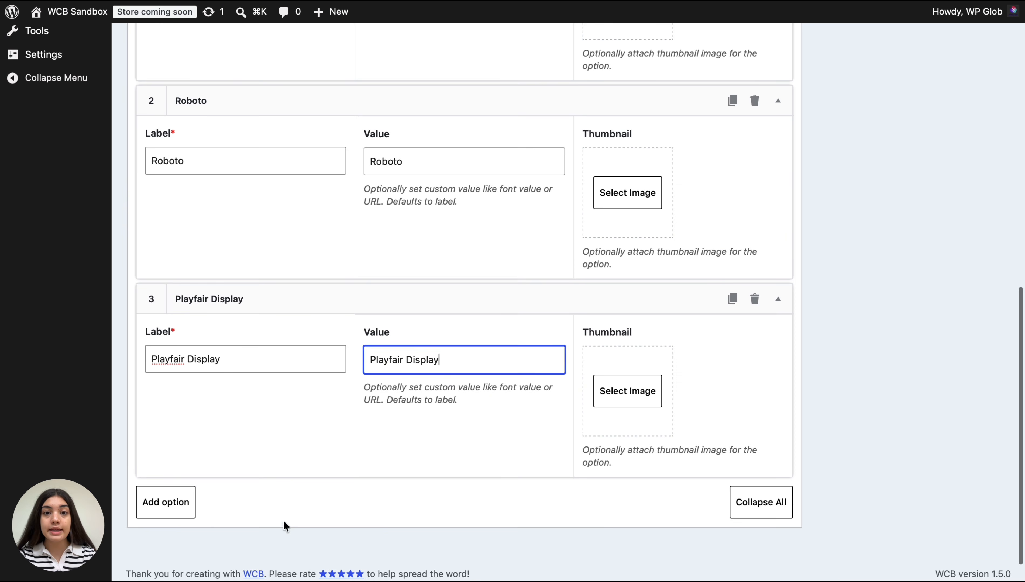
click(165, 500)
scroll(165, 500, down, 4)
click(203, 425)
text(Handwritten)
click(407, 423)
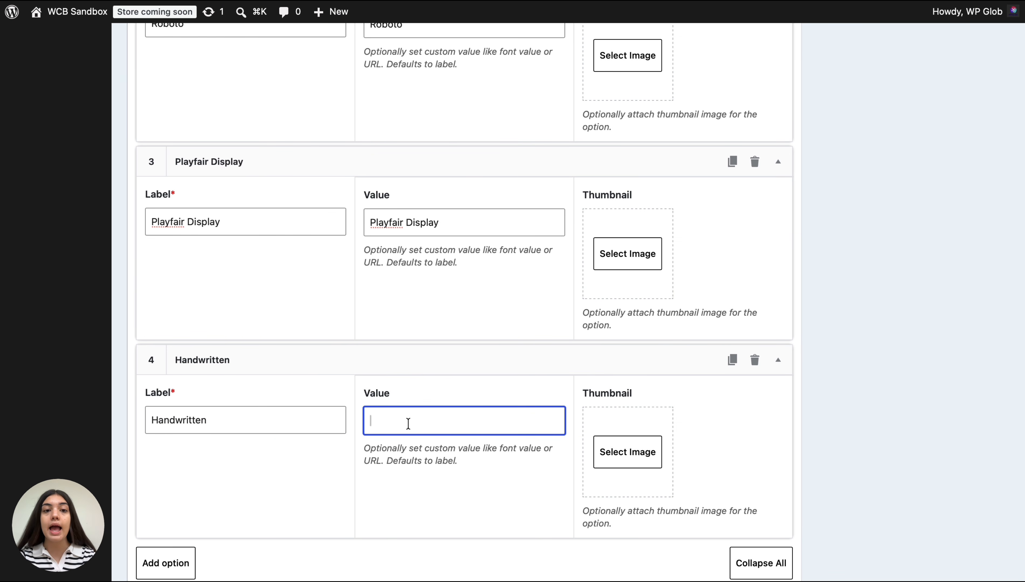
text(Handwritten)
- In the choice's Visuals settings, set the visual reference to T-Shirt Name and remove the "- Select field -" placeholder
scroll(392, 455, up, 2)
scroll(391, 455, up, 15)
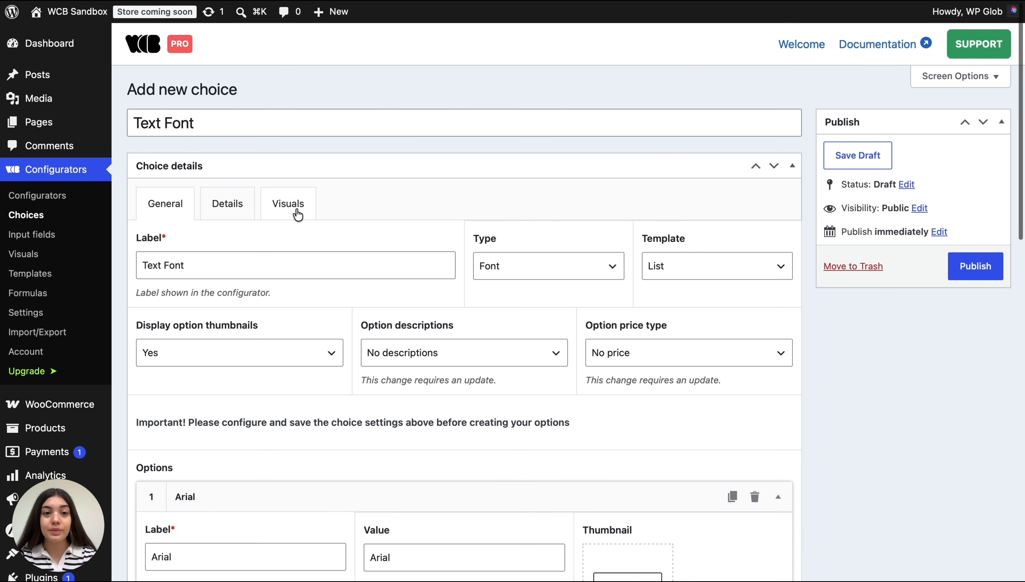
click(297, 215)
scroll(264, 398, down, 2)
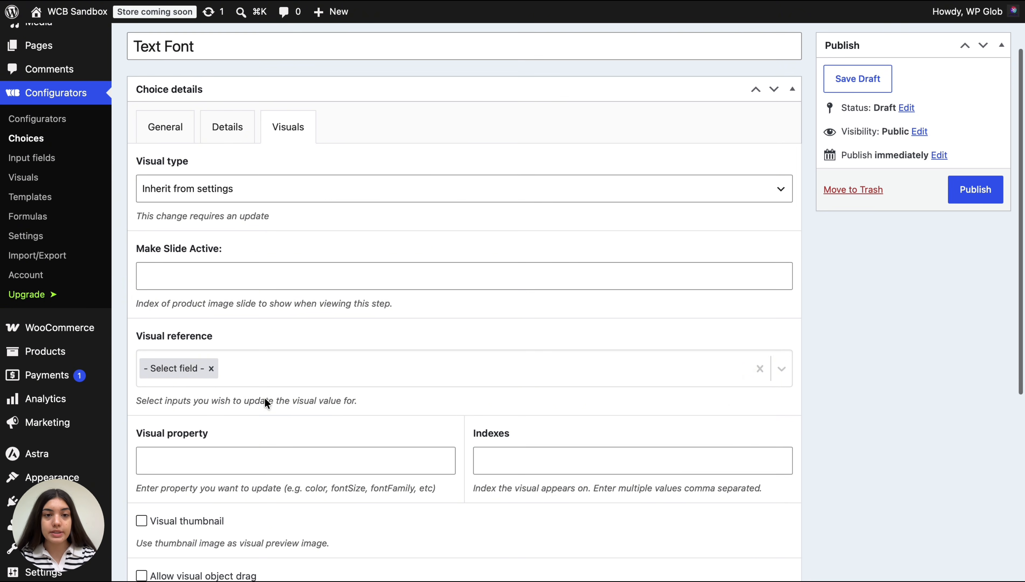
click(177, 367)
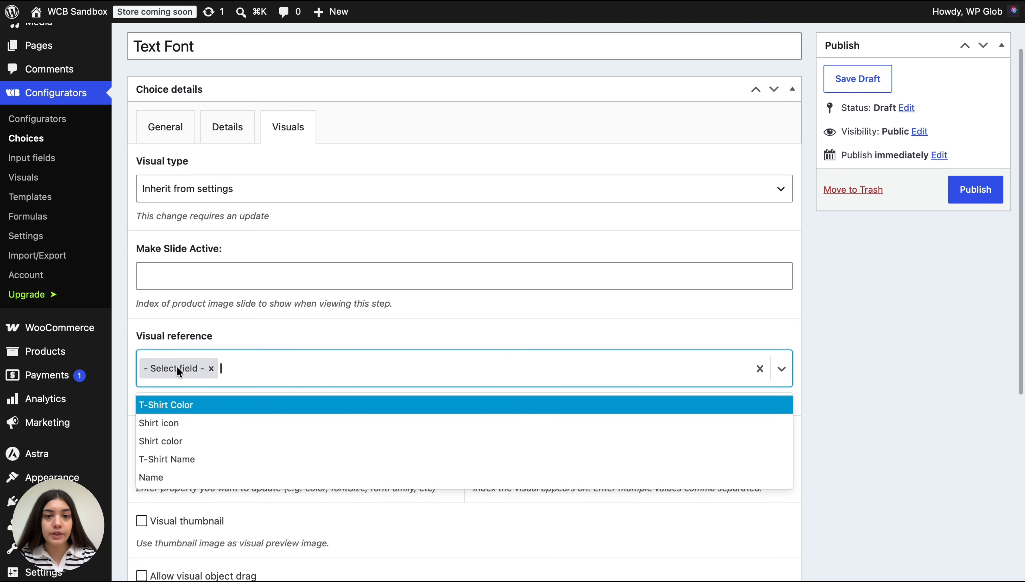
click(178, 459)
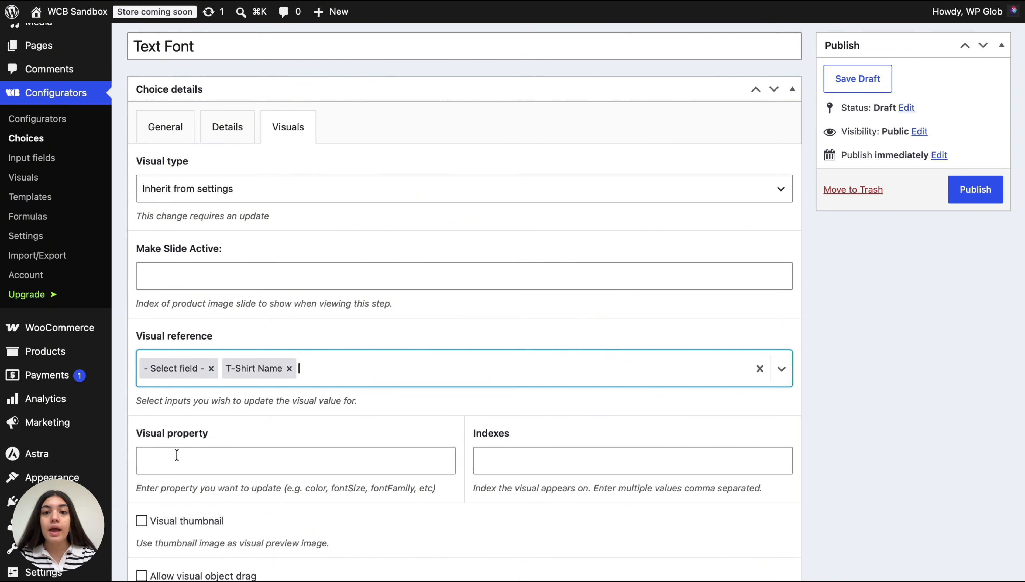
click(211, 369)
- Set the visual property to "fontFamily" and publish the Text Font choice
scroll(196, 413, down, 3)
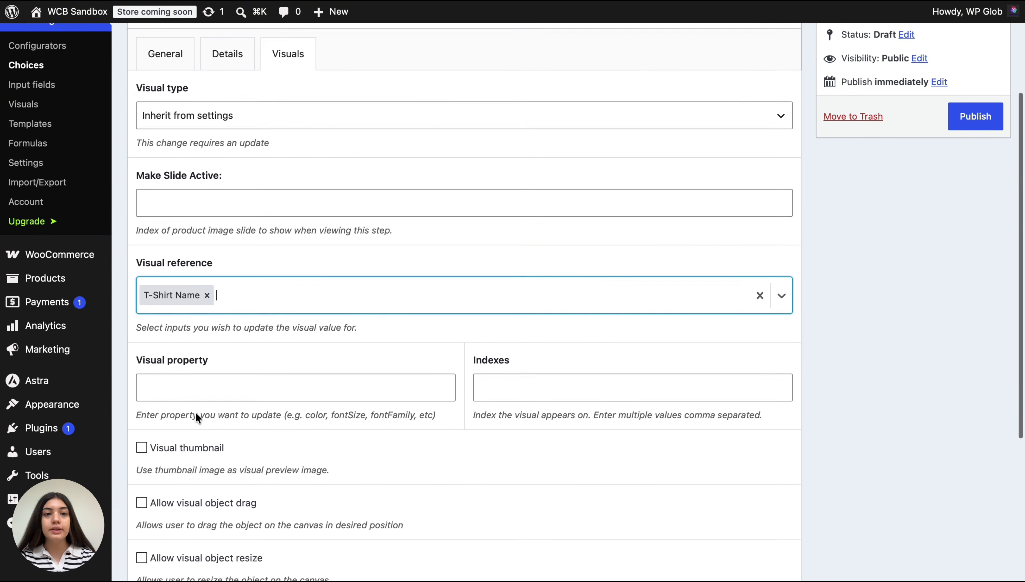
click(203, 339)
text(fontFamily)
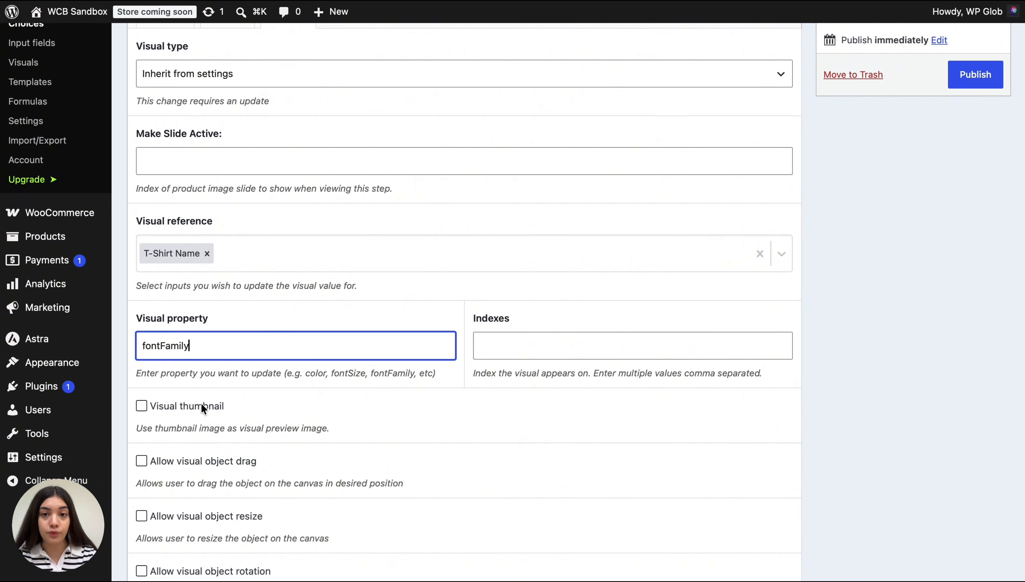
scroll(202, 407, down, 5)
scroll(202, 408, up, 8)
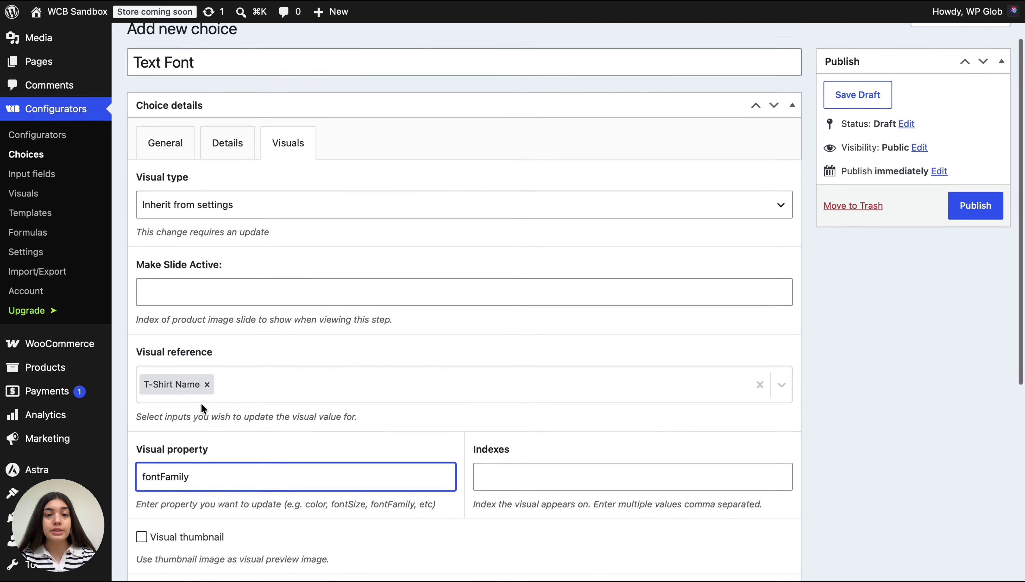
scroll(201, 408, up, 2)
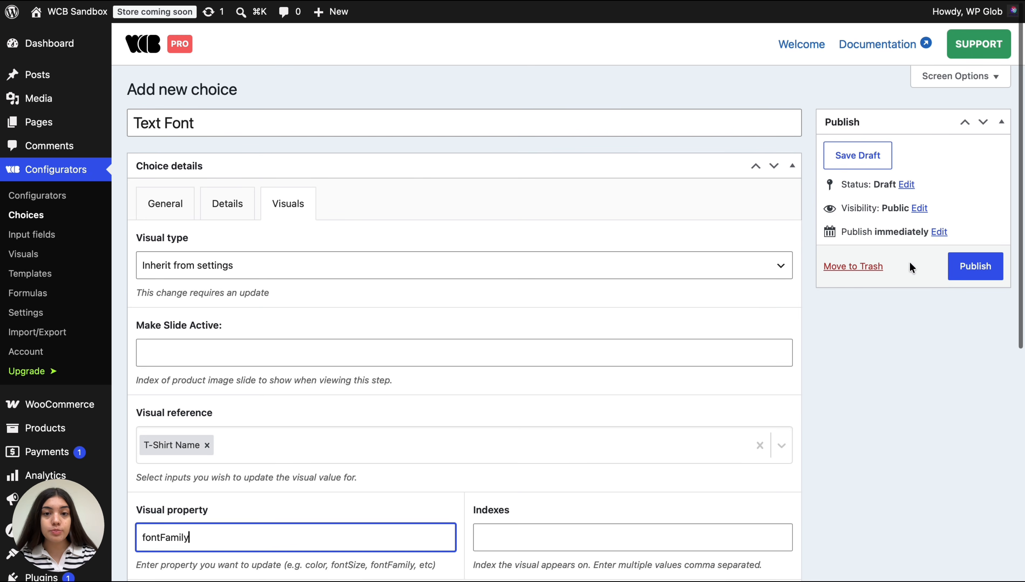
click(973, 269)
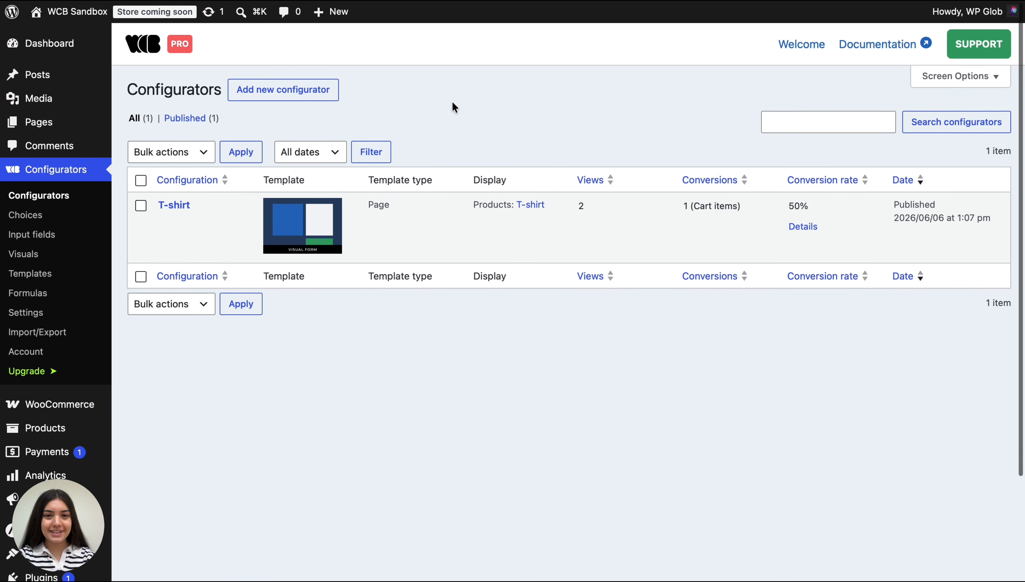
- Add another new choice and enter "Icon Type" as both its title and its label
click(29, 212)
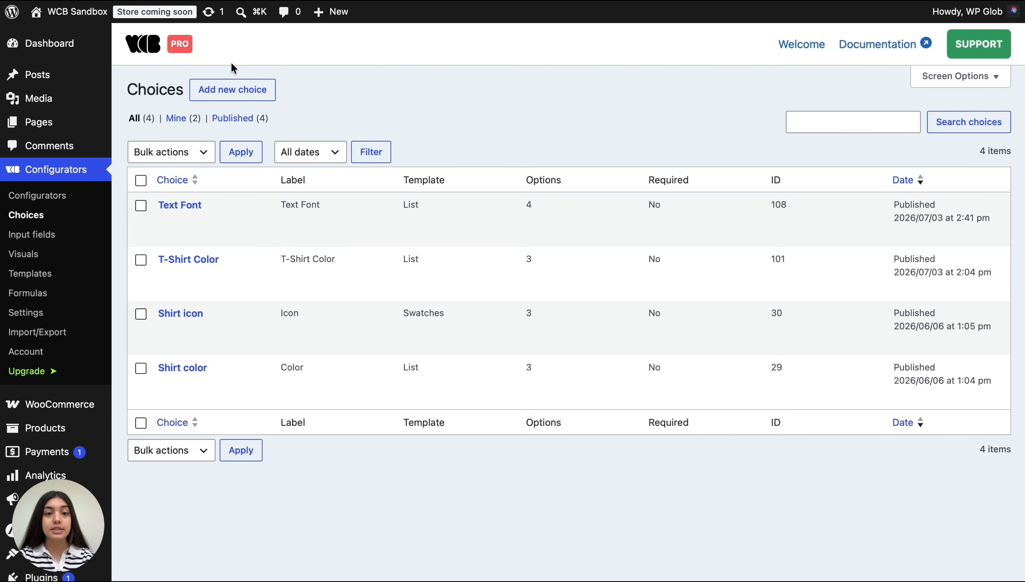
click(241, 90)
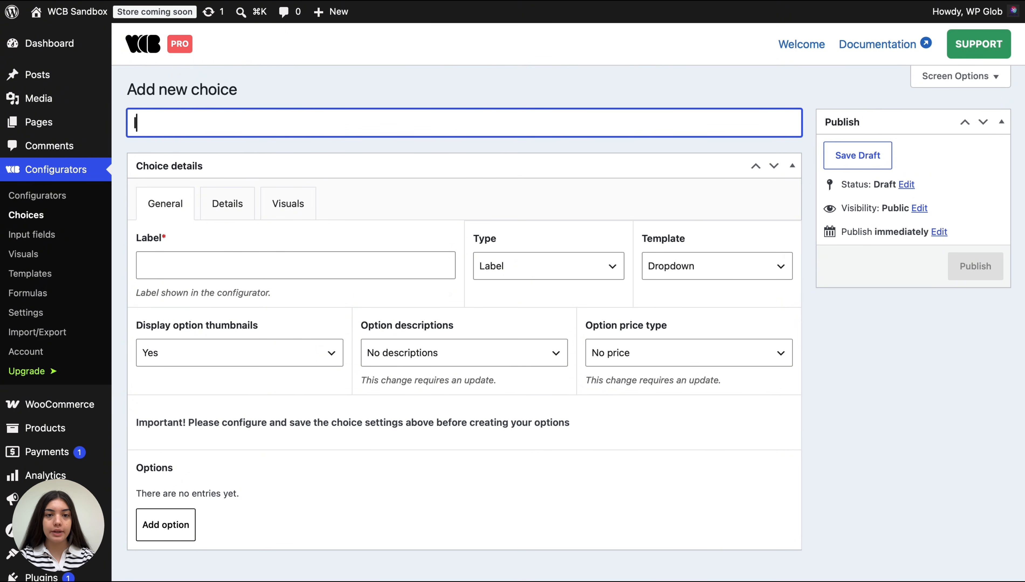
text(Icon Type)
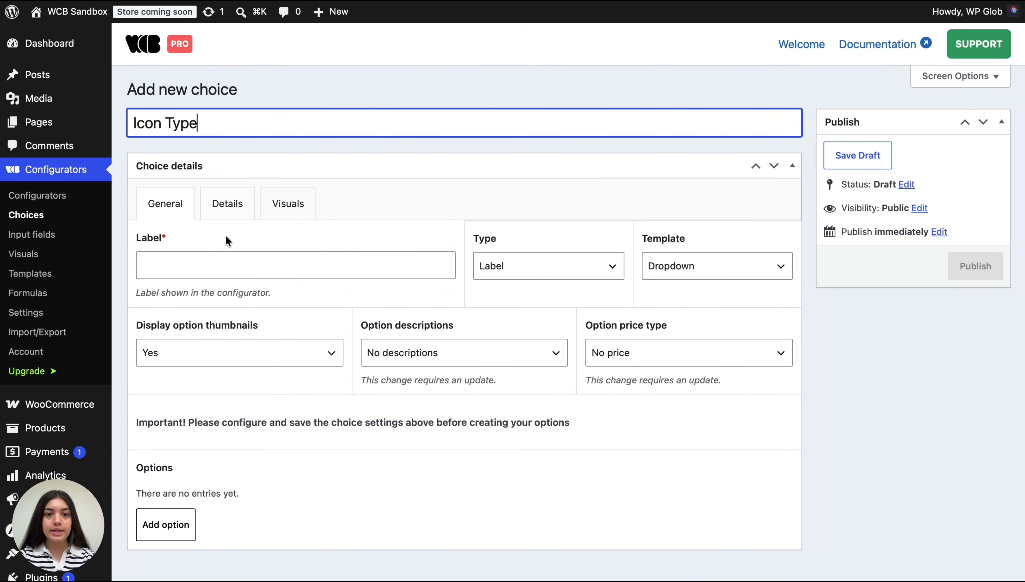
key(Tab)
text(Icon )
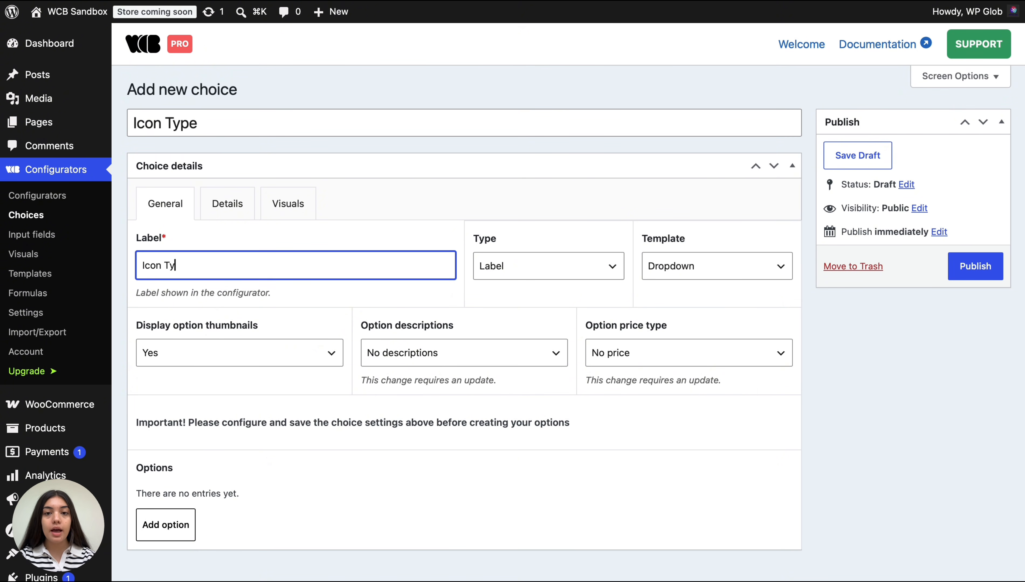
text(Type)
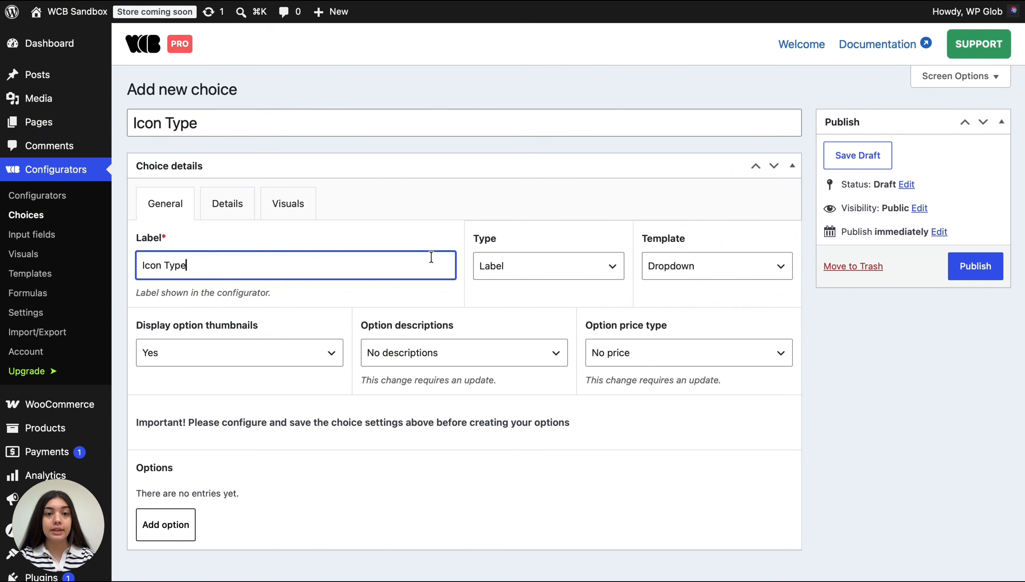
- Set the Icon Type choice's template to Button group and its option thumbnails display to No
click(726, 263)
click(726, 260)
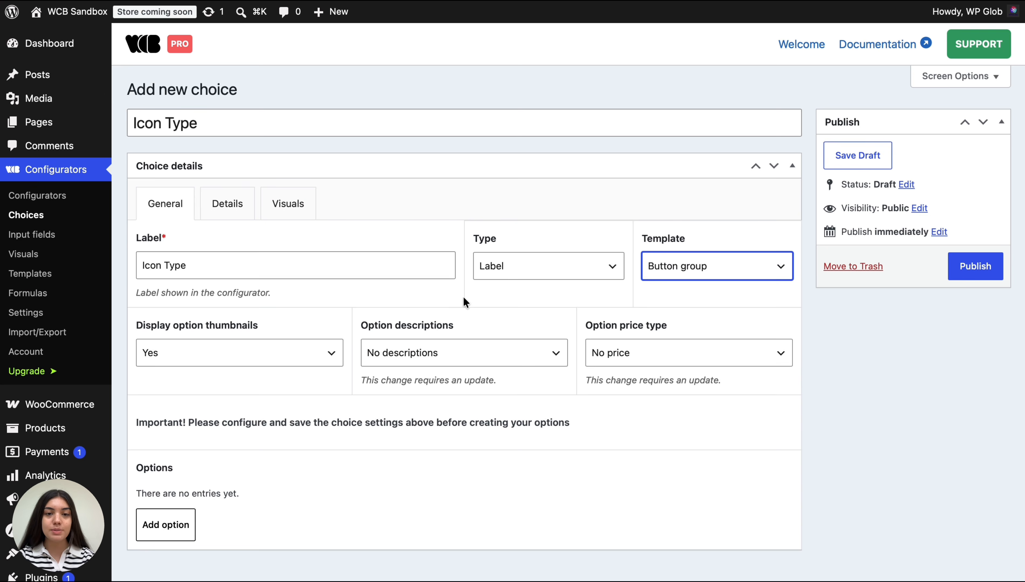
click(284, 354)
click(284, 369)
- Add two options to the Icon Type choice and enter "Regular" as the first option's label and value
scroll(161, 414, down, 5)
click(161, 414)
scroll(195, 427, down, 2)
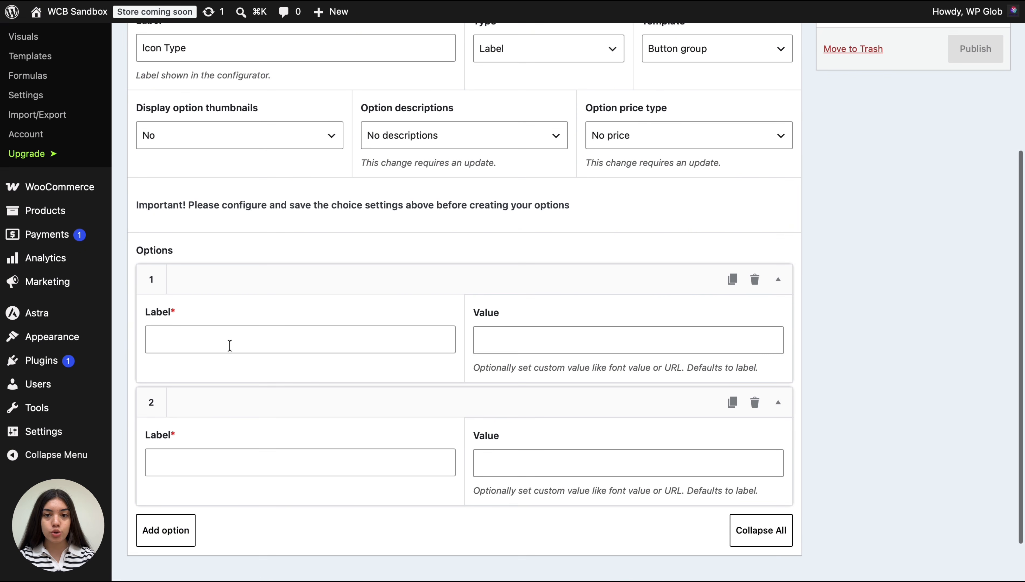
click(229, 342)
text(Regular)
click(521, 333)
text(Regular)
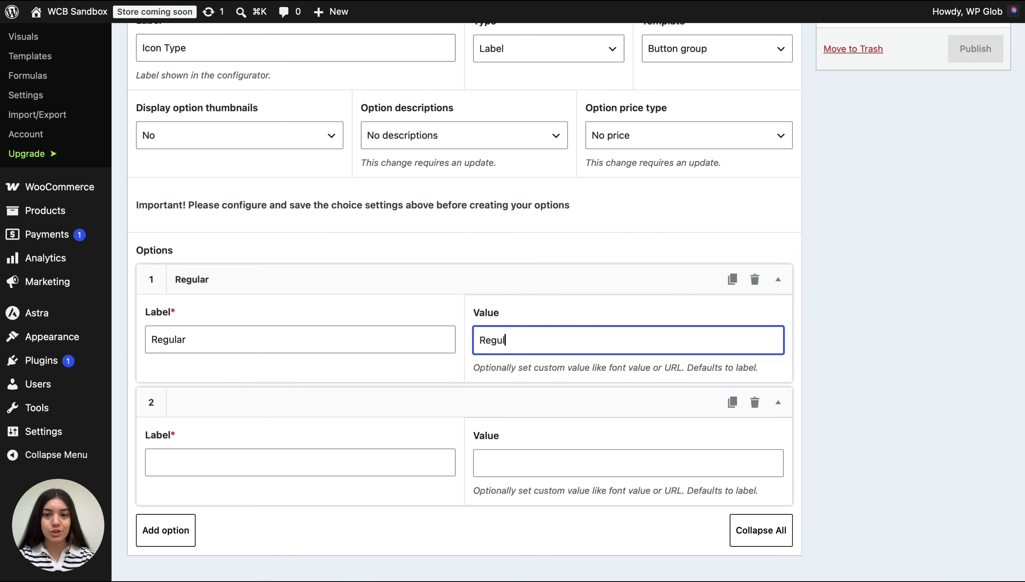
- Enter "Religious" as the second option's label and value and publish the Icon Type choice
click(361, 465)
text(Religious)
click(602, 456)
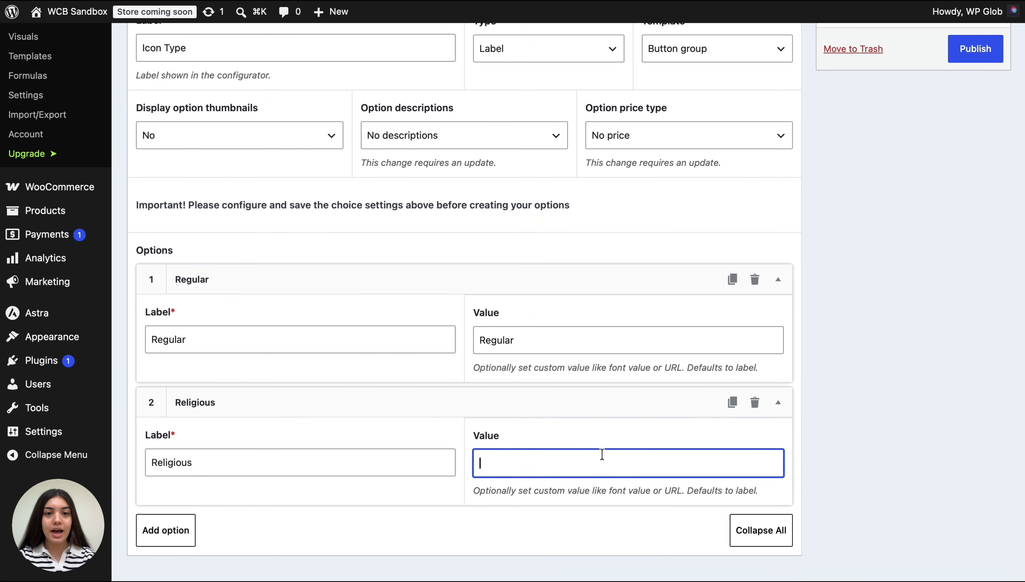
text(Religious)
scroll(616, 497, up, 10)
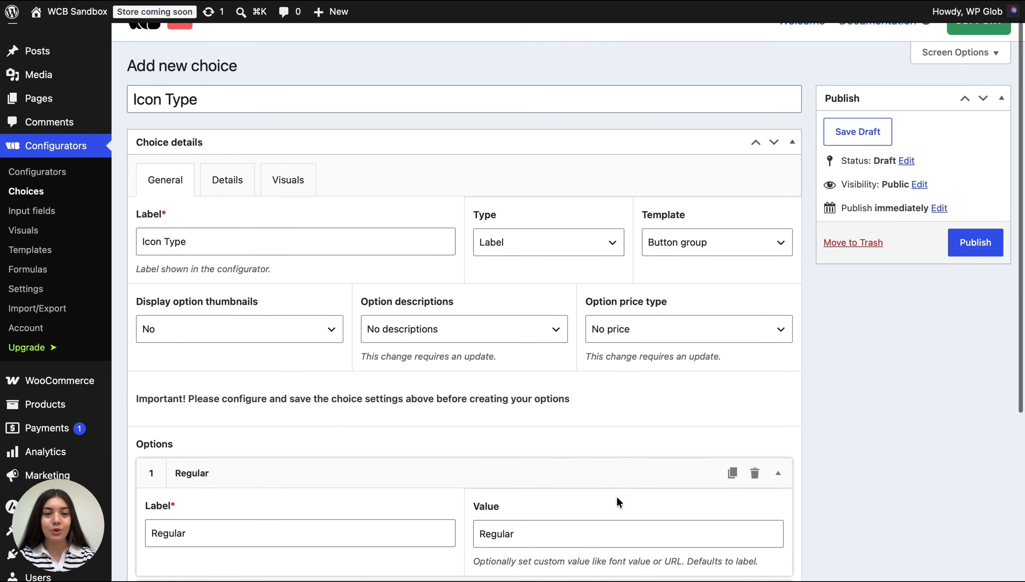
click(956, 269)
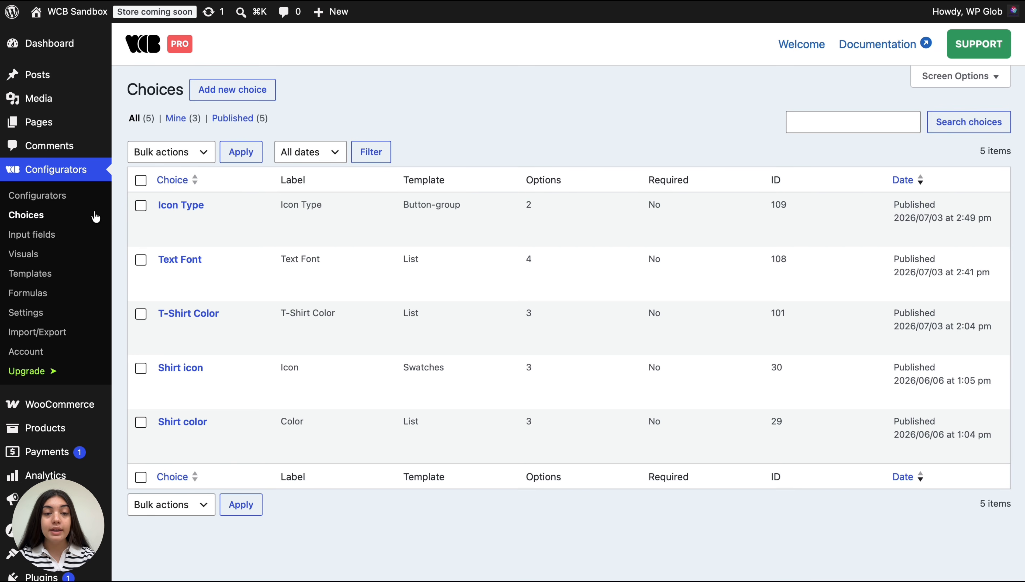
- Add another new choice and enter "Icon" as both its title and its label
click(233, 91)
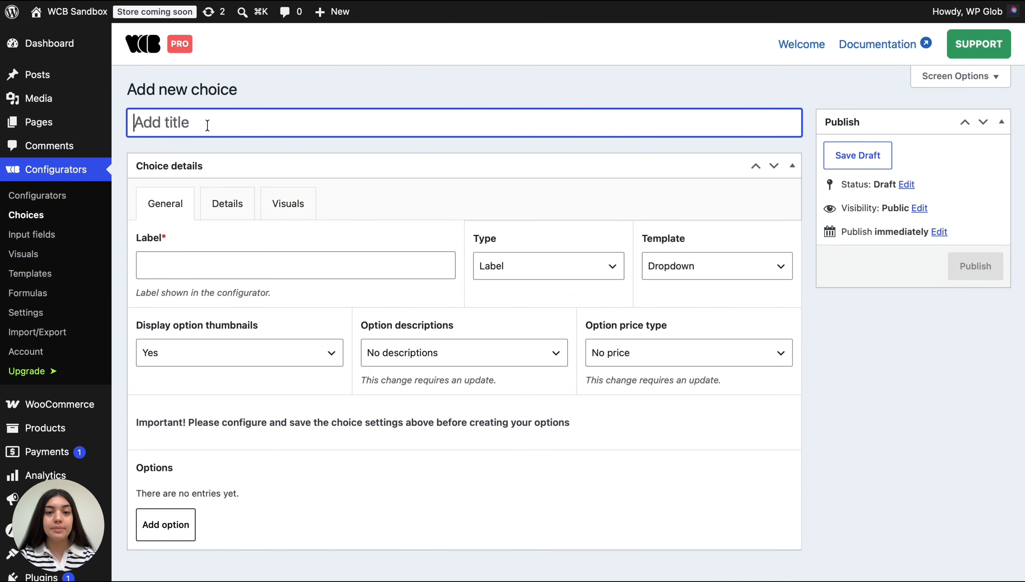
text(Icon)
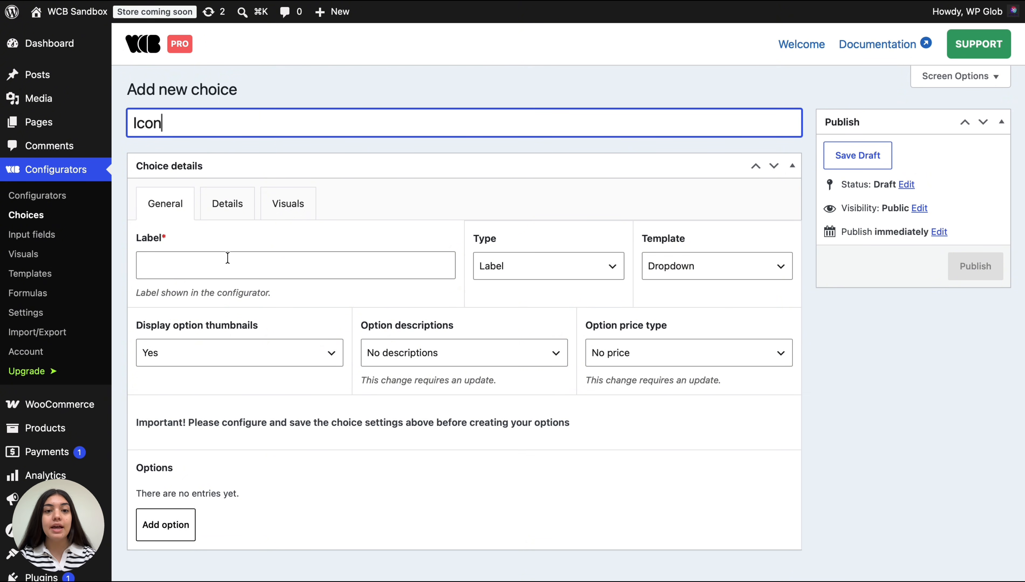
click(228, 258)
text(Icon)
- Keep the Icon choice's type as Label and set its template to Button group
click(535, 265)
click(628, 253)
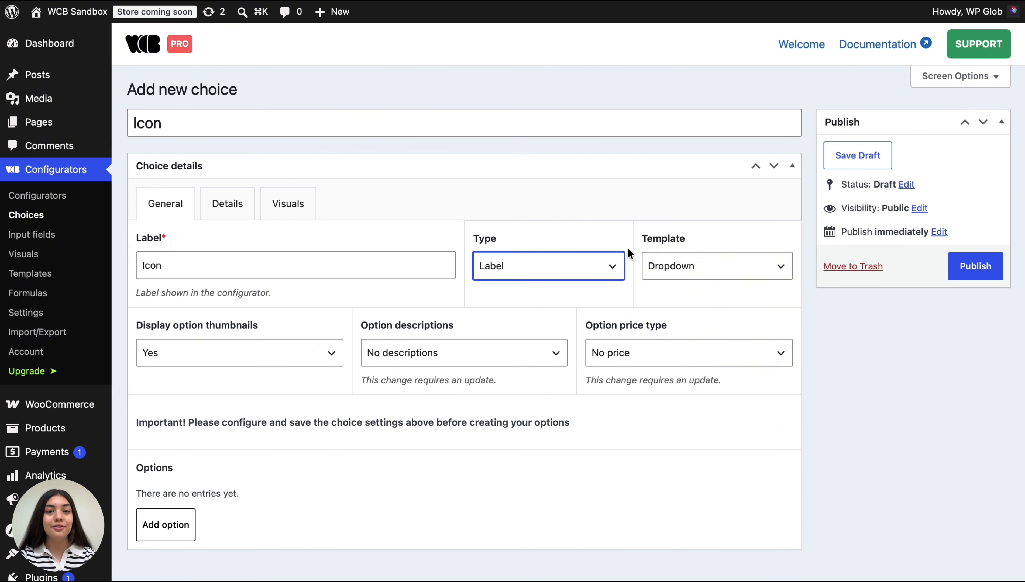
click(666, 268)
click(688, 326)
- Add an option with label and value "Star" and attach the star image Unknown.png as its thumbnail
scroll(561, 315, down, 3)
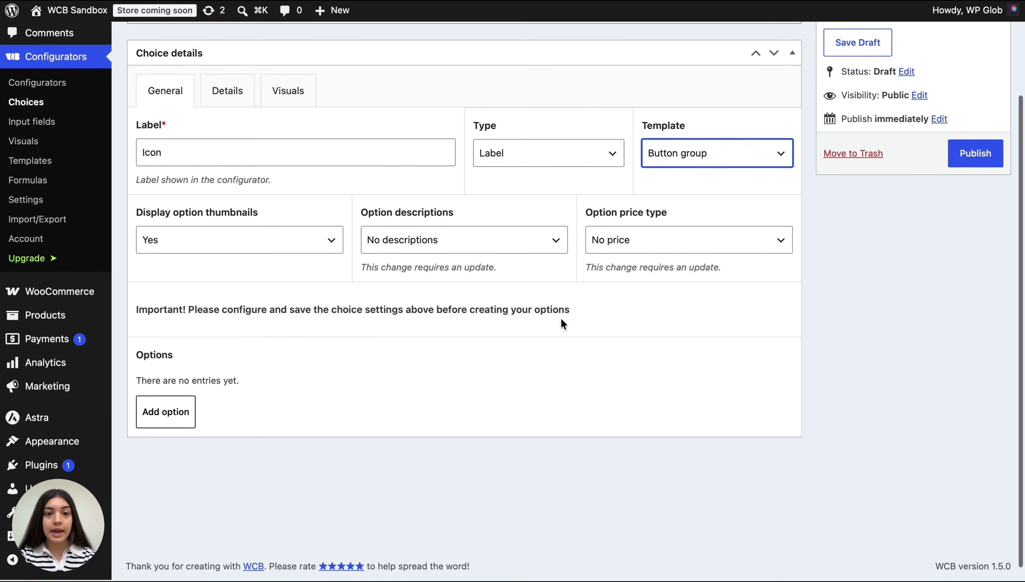
click(194, 427)
scroll(189, 419, down, 2)
click(210, 352)
text(S)
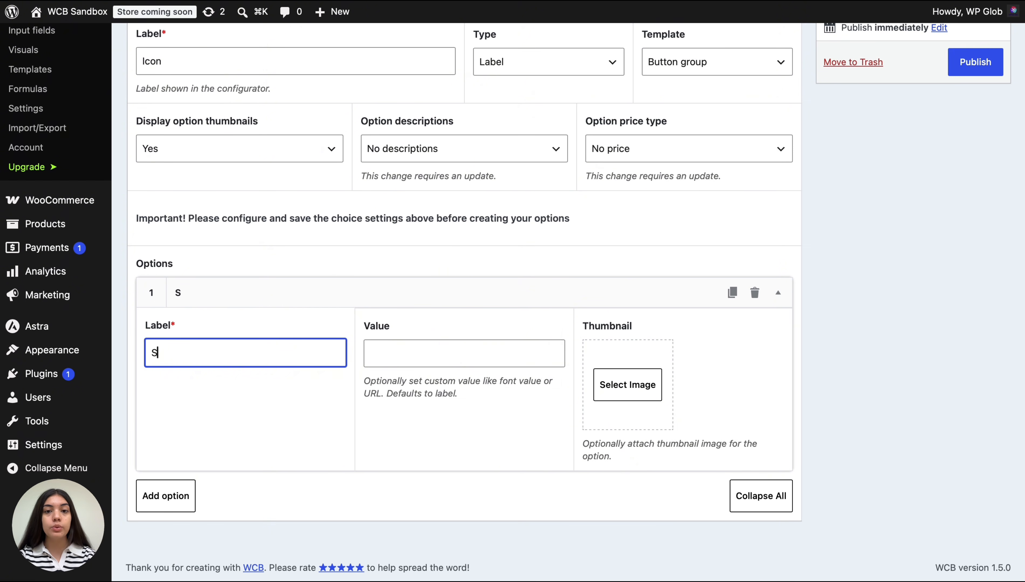
text(tar)
click(461, 344)
text(S)
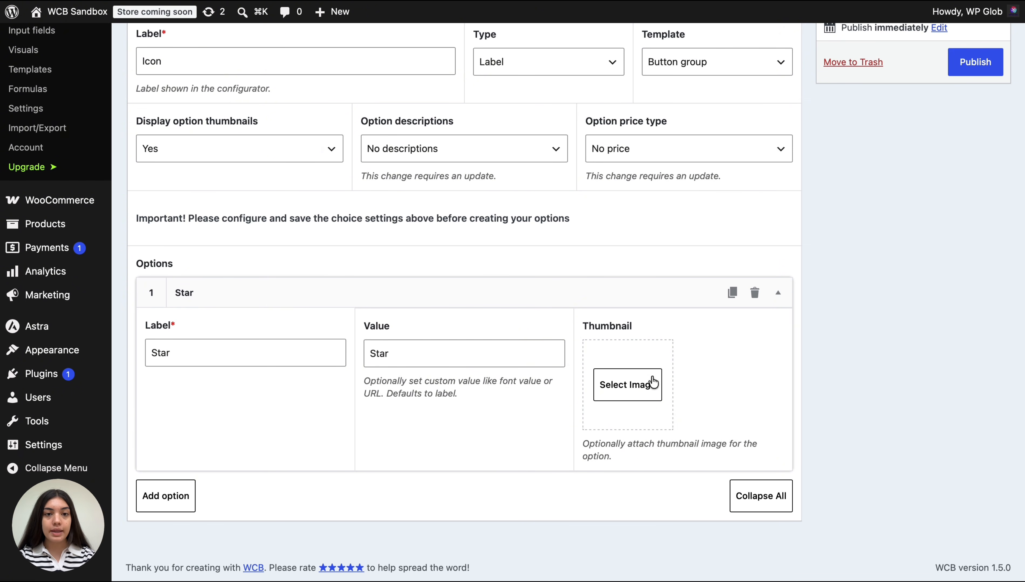
click(650, 385)
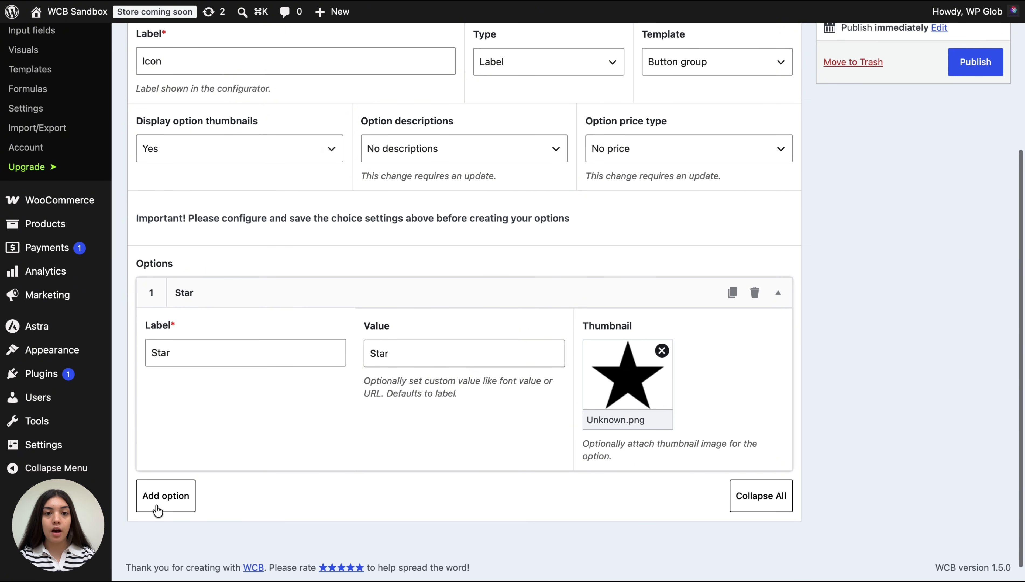
- Add a second option with label and value "Heart" and attach the heart image Unknown-2.png as its thumbnail
click(156, 506)
click(196, 352)
text(Heart)
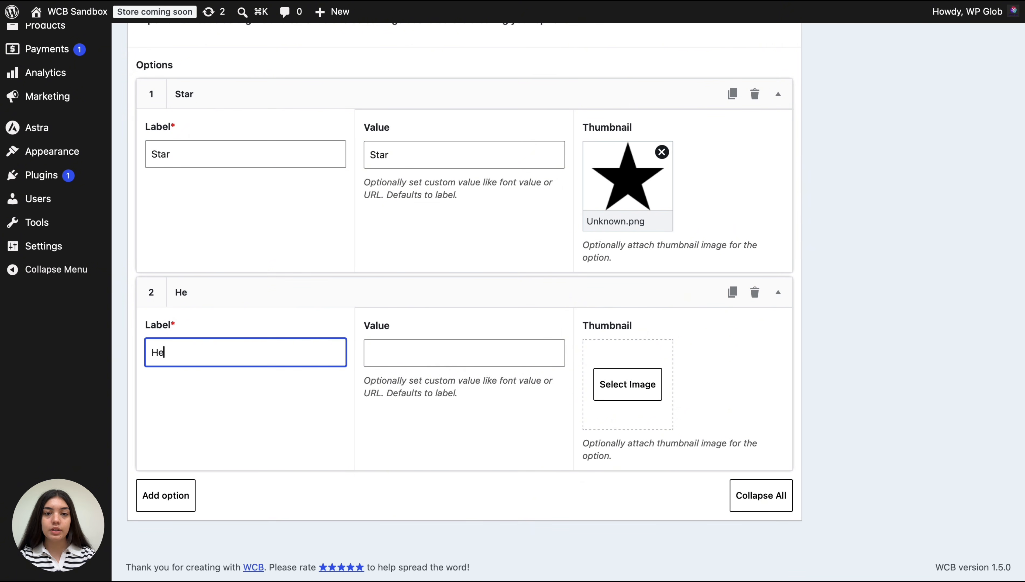
click(414, 348)
text(Heart)
click(658, 392)
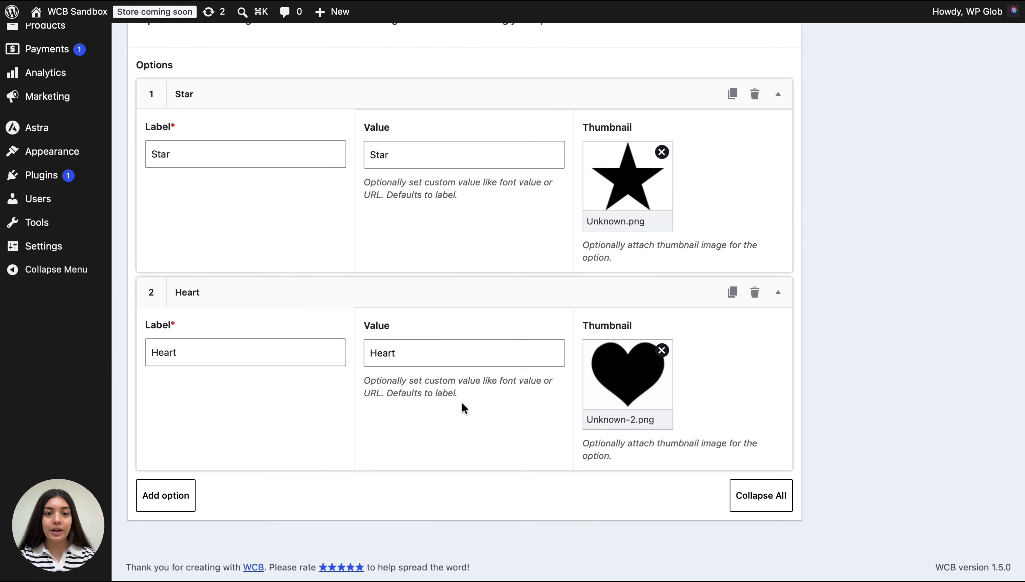
- Add a third option with label and value "Crown" and attach the crown image Unknown-3.png as its thumbnail
click(166, 493)
click(201, 348)
text(Crown)
click(407, 353)
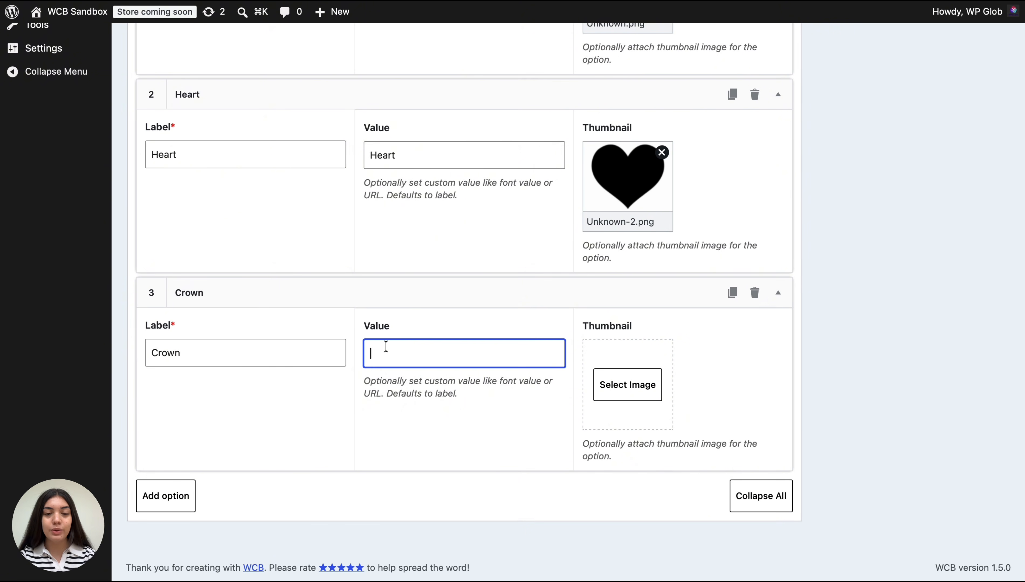
text(Crown)
click(627, 385)
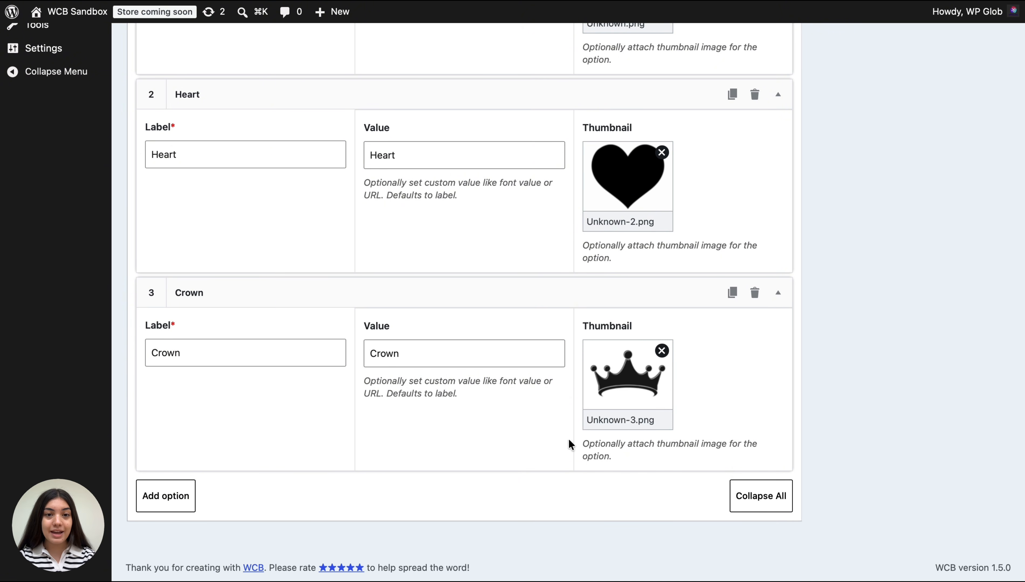
- Add a fourth option with label and value "Lightning" and thumbnail Unknown-4.png, and publish the Icon choice
click(159, 493)
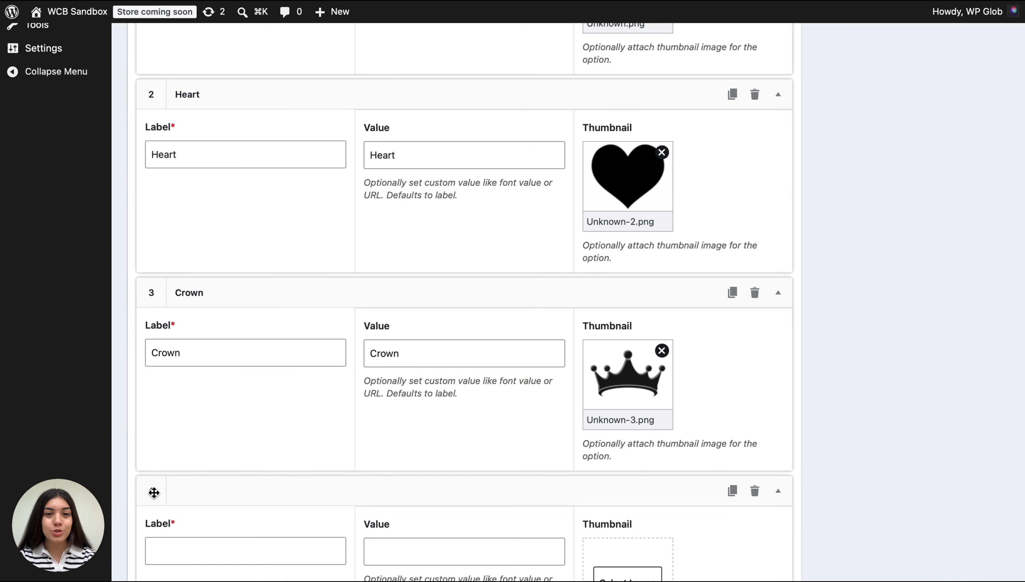
click(197, 350)
text(Lightning)
click(371, 353)
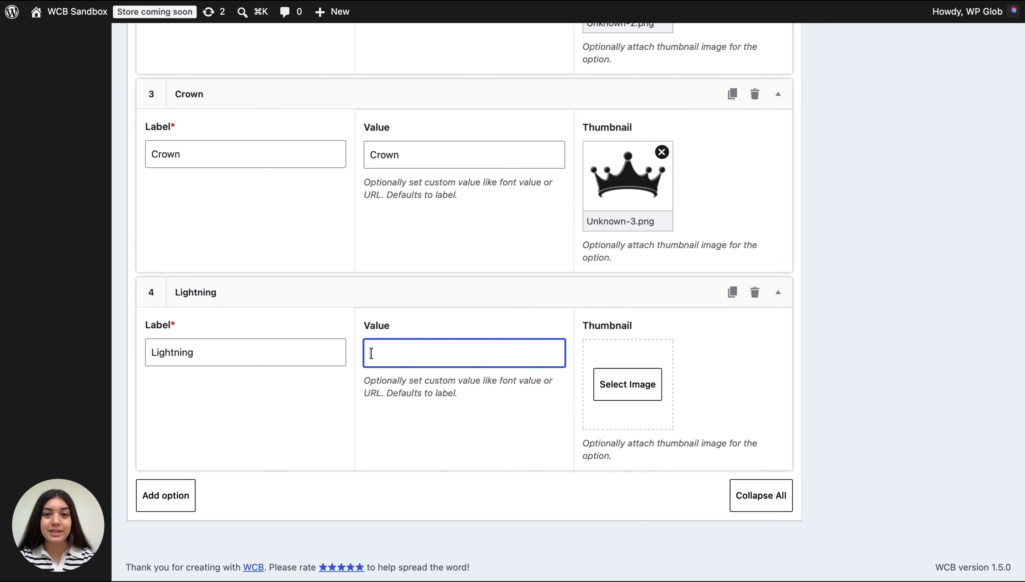
text(Lightning)
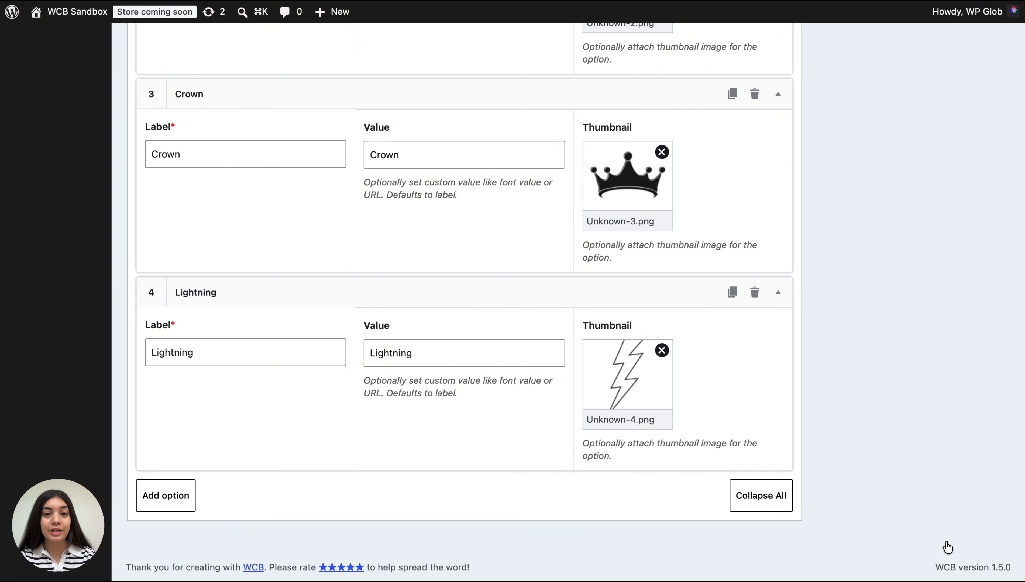
scroll(948, 548, up, 20)
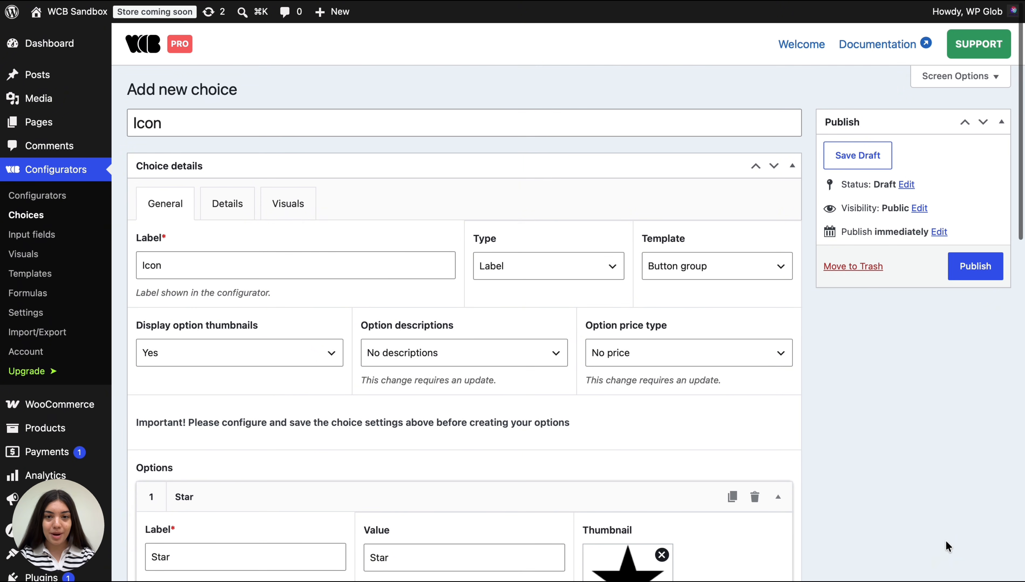
click(977, 267)
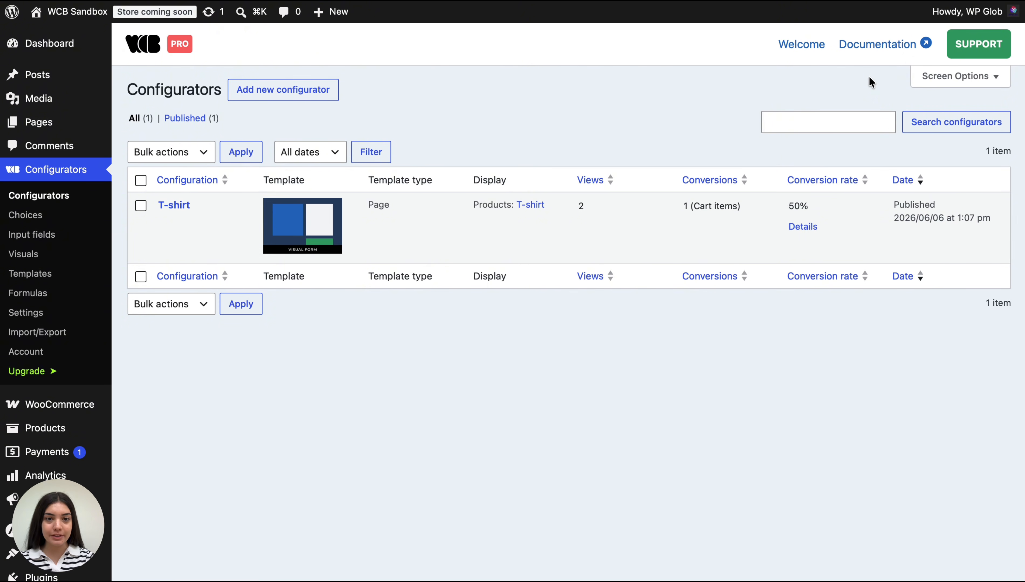
- Open the T-shirt configurator for editing and add a WCB Input block at its end with the Upload Your Design field
mouse_move(218, 211)
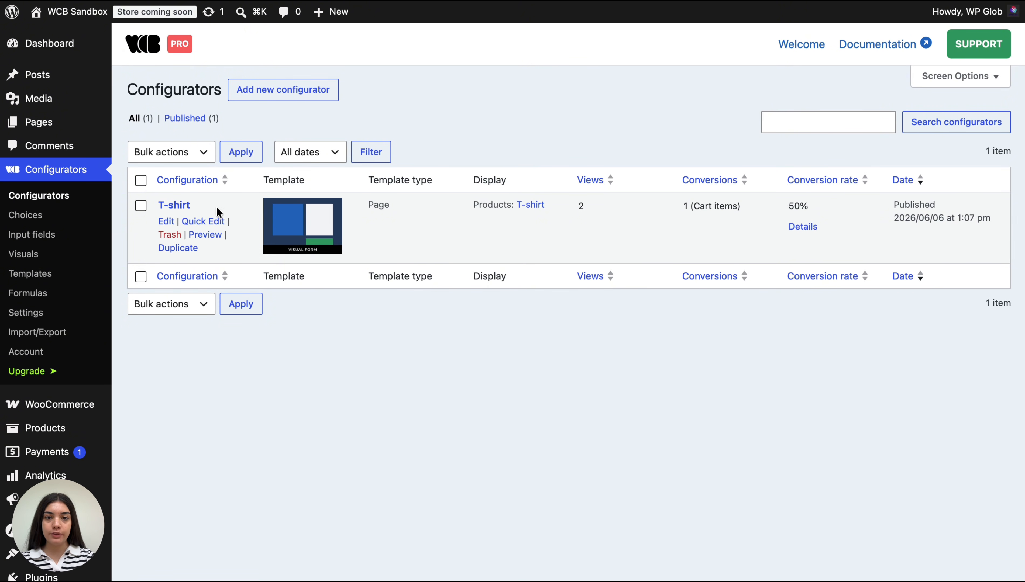
click(166, 221)
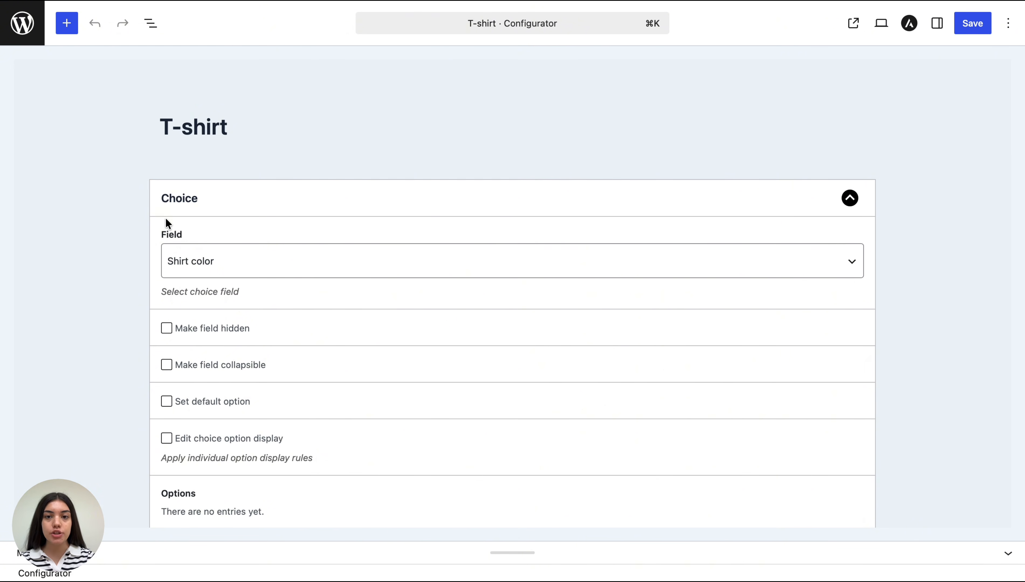
scroll(120, 240, down, 15)
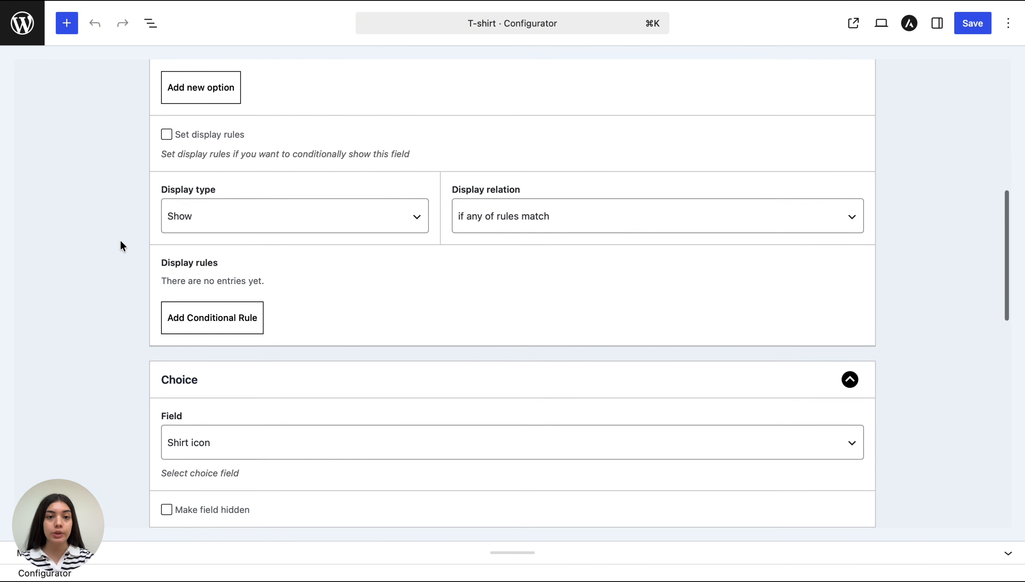
scroll(120, 241, down, 8)
click(513, 447)
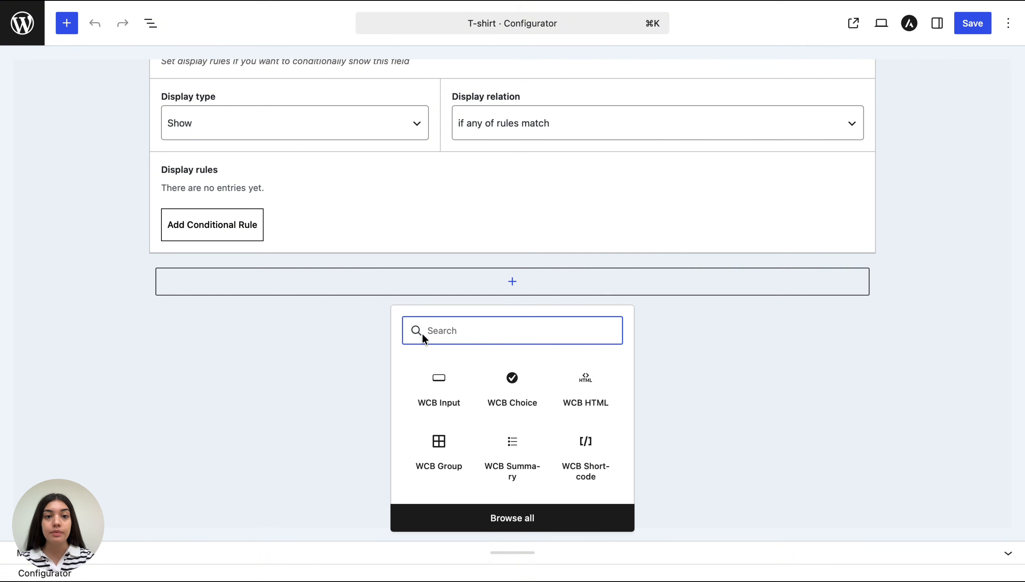
click(437, 387)
click(428, 354)
click(431, 356)
- Add a WCB Choice block followed by a WCB Input block, and set the input's field to T-Shirt Name
click(67, 23)
click(47, 183)
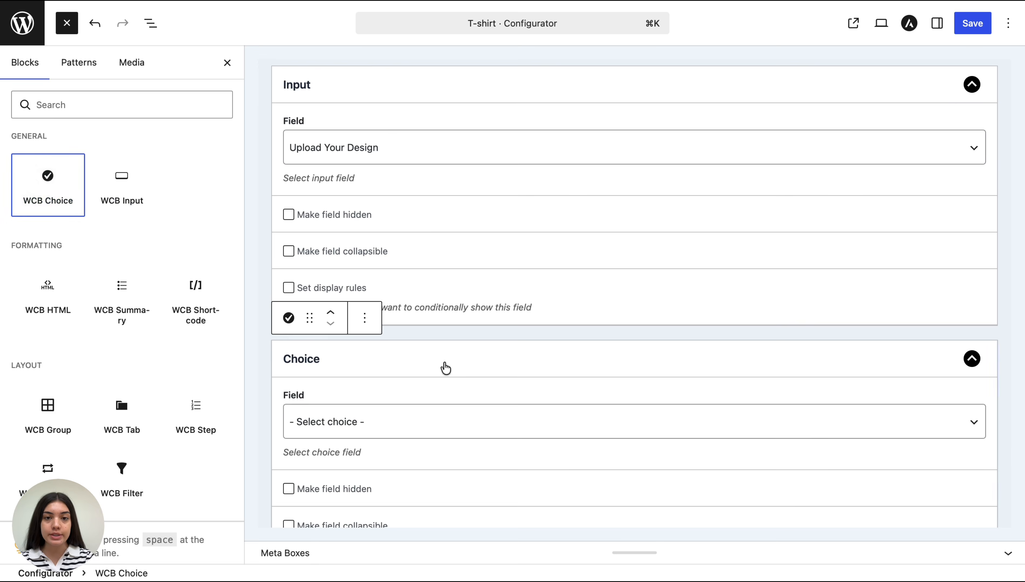
click(118, 179)
click(359, 297)
click(359, 317)
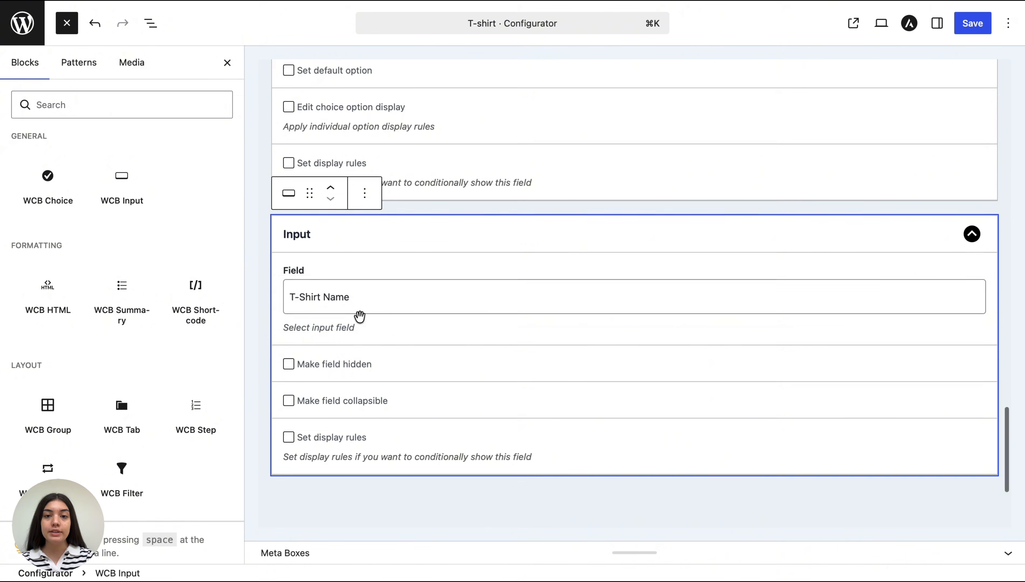
- Add a WCB Choice block below the T-Shirt Name input and set its field to Text Font
click(56, 176)
scroll(395, 284, down, 4)
click(395, 264)
click(390, 309)
- Add a WCB Choice block below the Text Font choice and set its field to Icon Type
scroll(389, 304, down, 5)
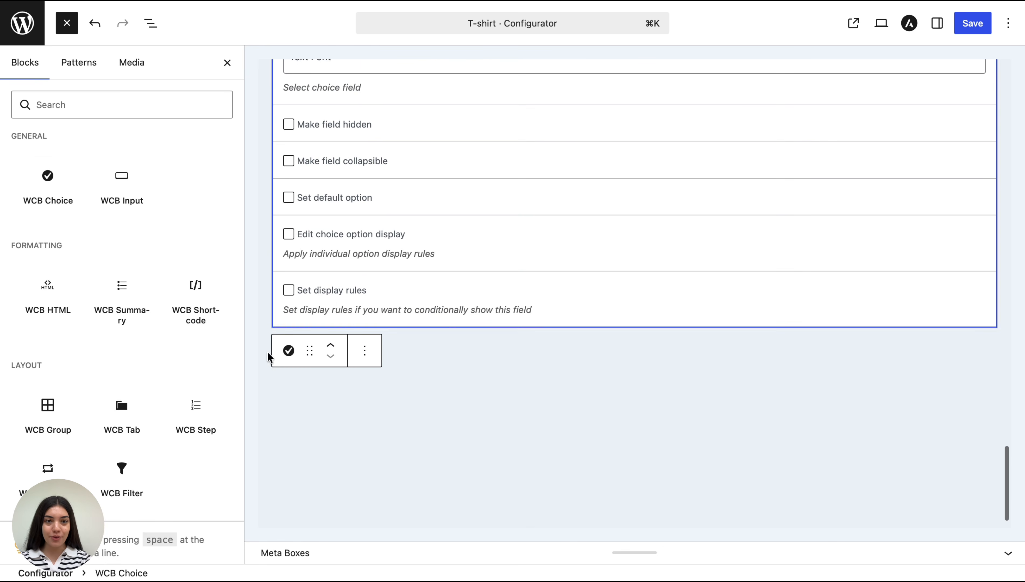
click(52, 186)
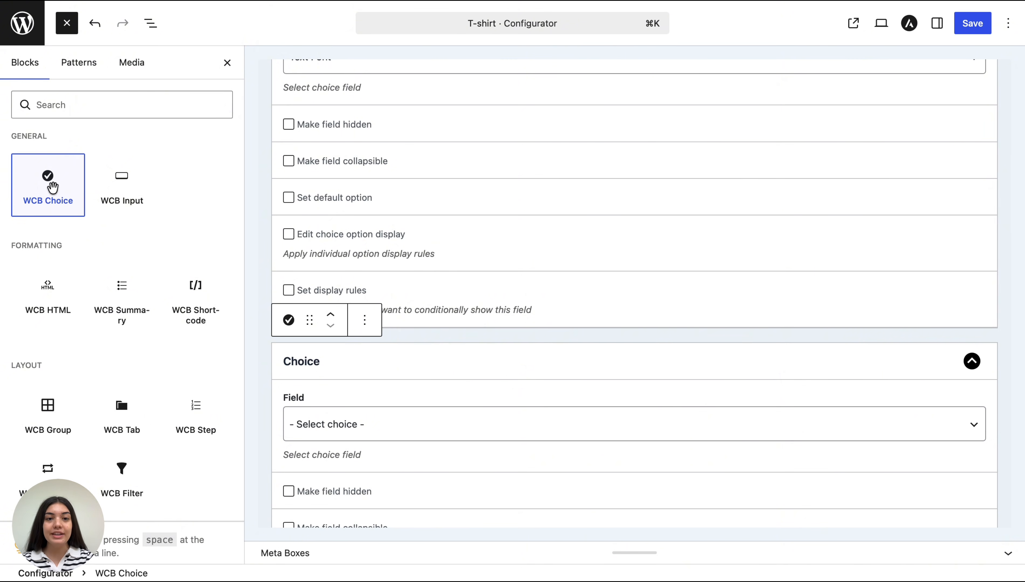
scroll(393, 297, down, 4)
click(398, 261)
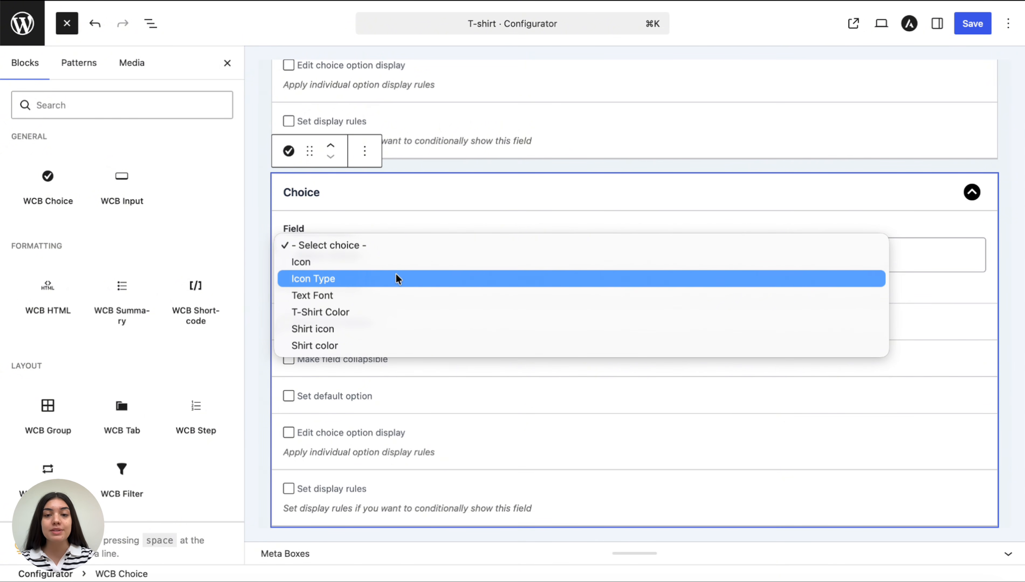
click(396, 278)
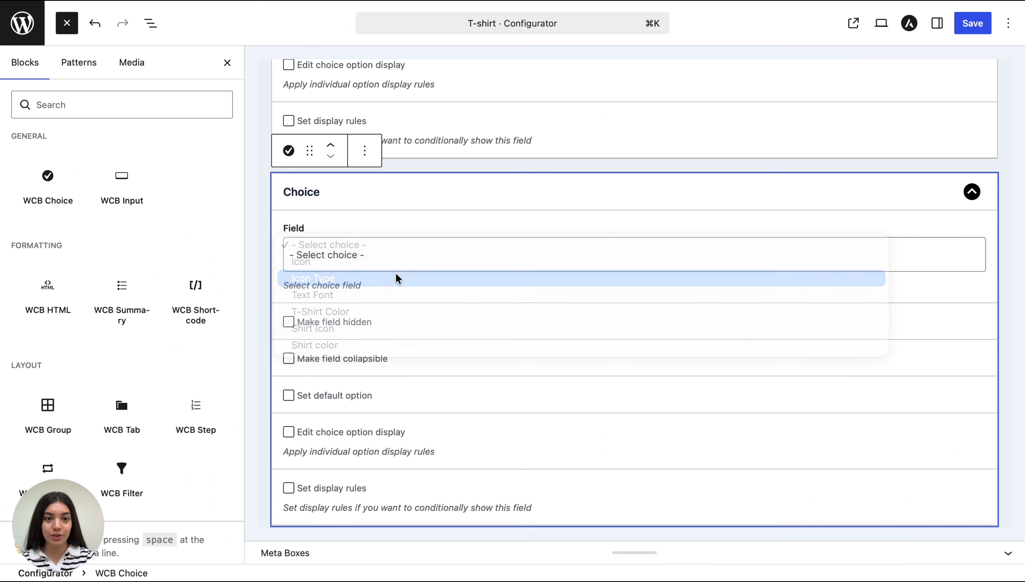
- Add a WCB Choice block at the end with the Icon field and close the block inserter
scroll(395, 271, down, 5)
mouse_move(184, 277)
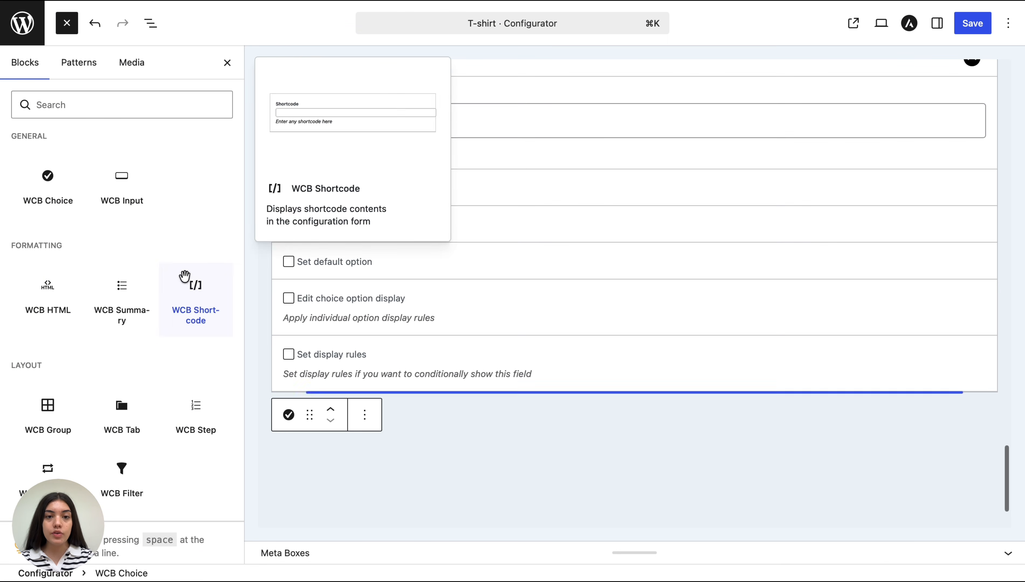
click(35, 187)
scroll(441, 435, down, 7)
click(455, 197)
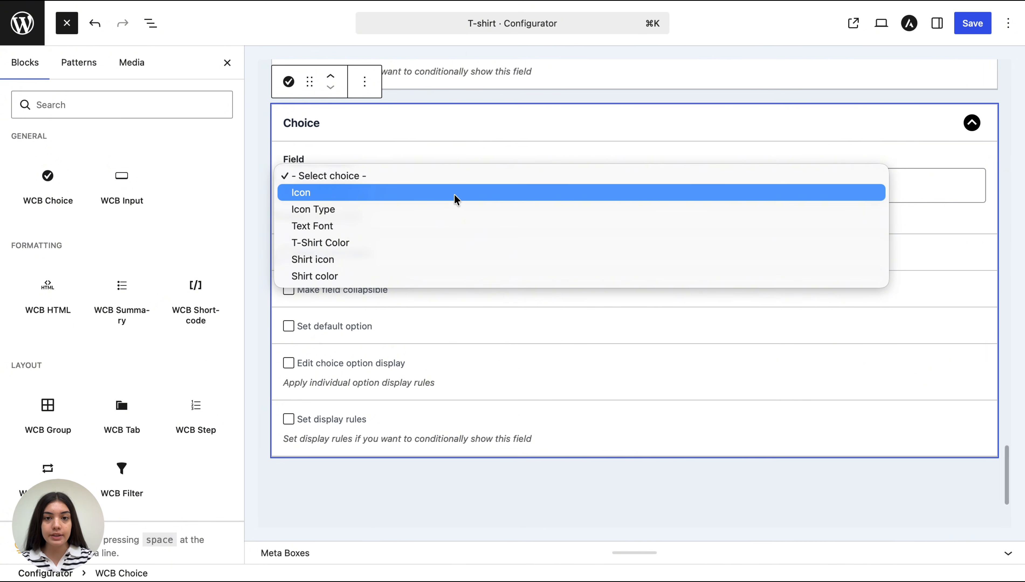
click(455, 197)
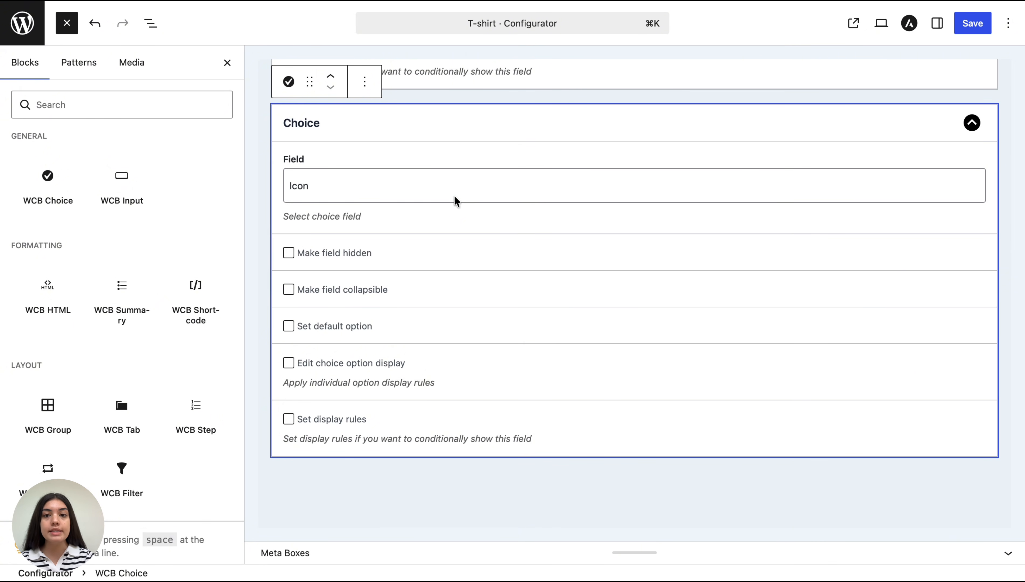
click(227, 62)
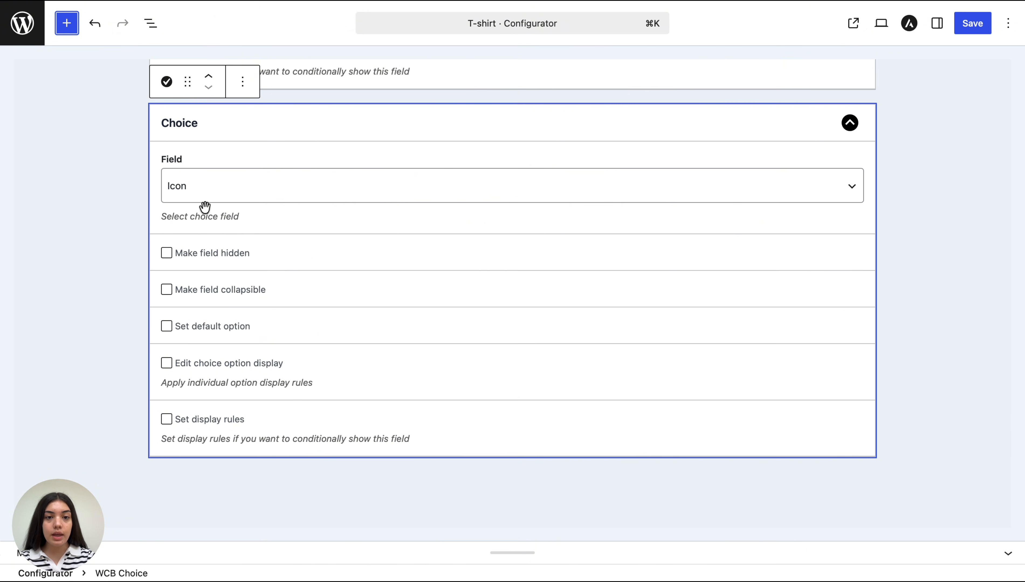
- Enable option display editing for the Icon choice and add a display entry that shows the Star option
click(171, 369)
scroll(184, 367, down, 3)
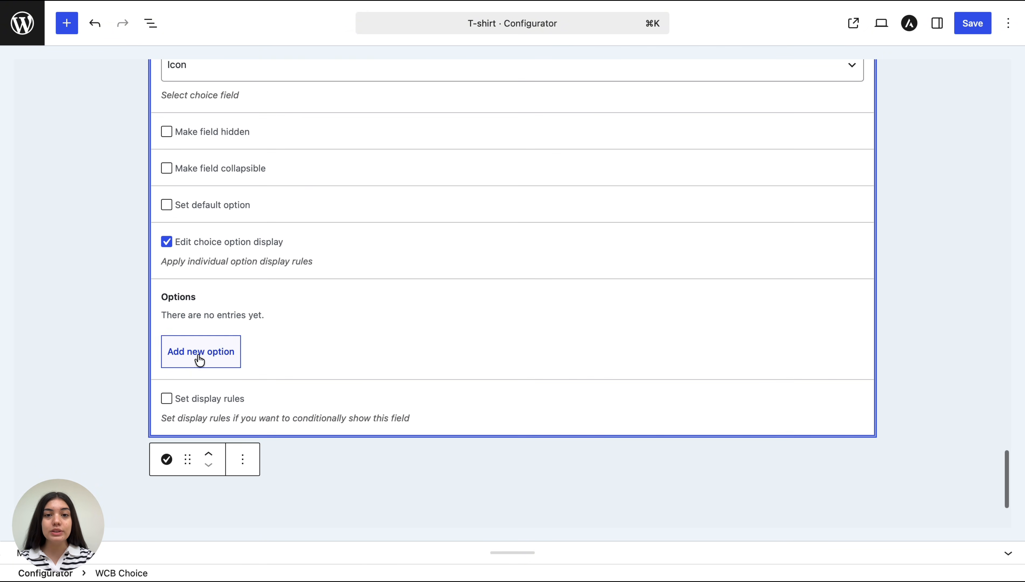
click(199, 354)
scroll(285, 346, down, 3)
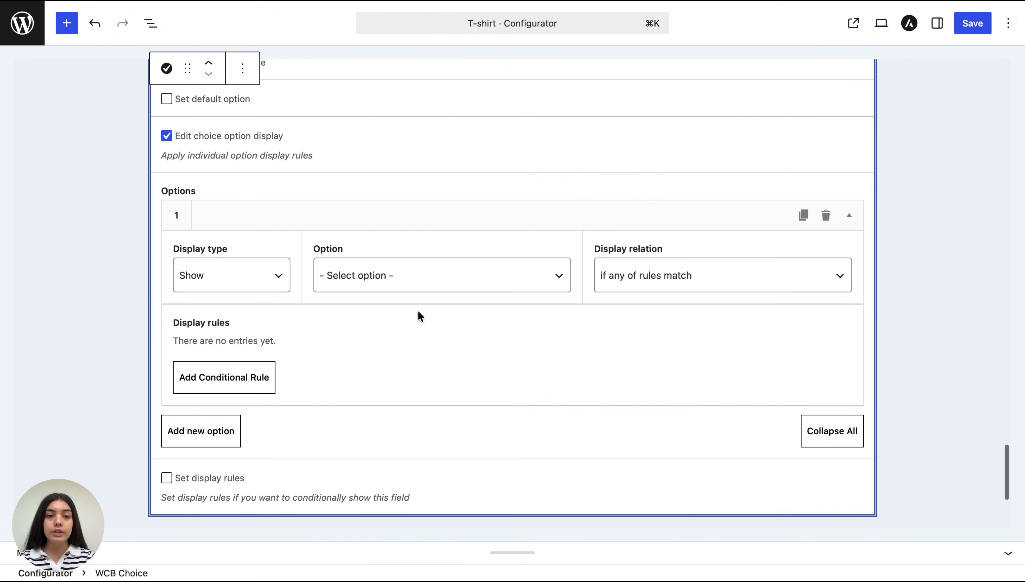
click(439, 277)
click(441, 285)
- Add a conditional rule to the Star entry requiring the Icon Type choice to be equal to Regular
click(252, 379)
click(393, 378)
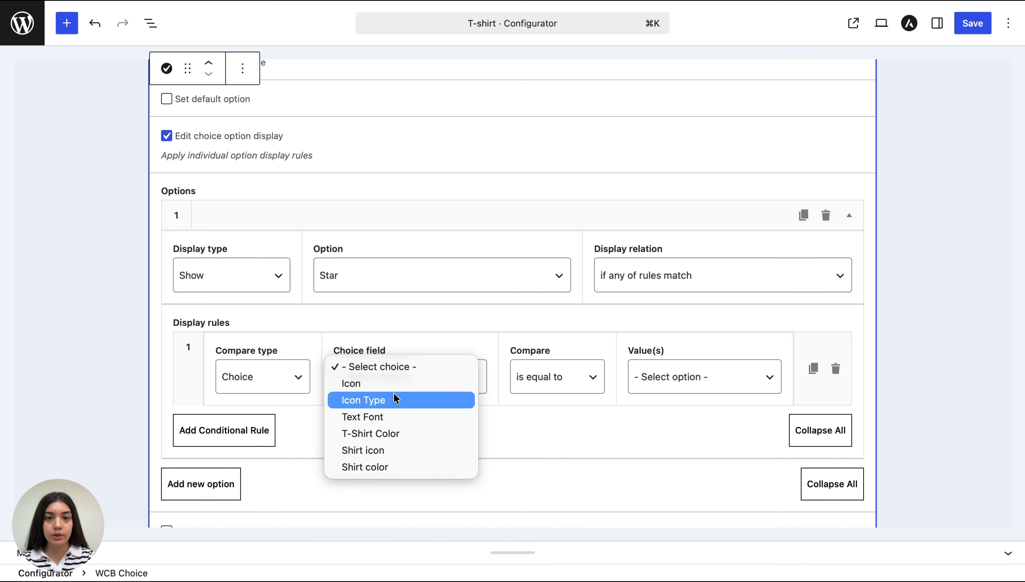
click(393, 398)
click(685, 380)
click(685, 383)
scroll(494, 405, down, 3)
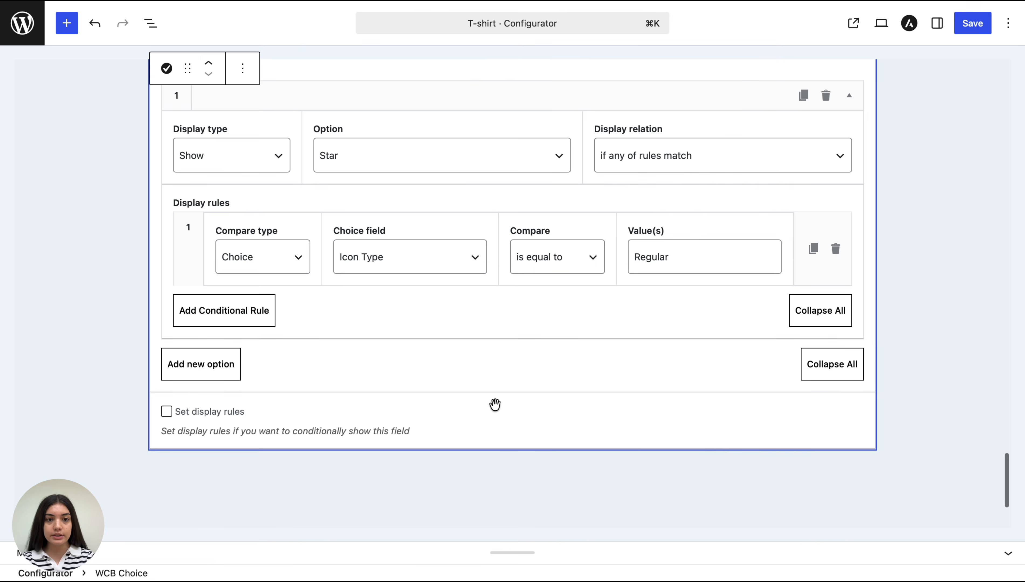
- Add a second option entry that shows Heart when the Icon Type choice is equal to Regular
click(219, 366)
scroll(419, 325, down, 3)
click(418, 309)
click(415, 329)
click(286, 419)
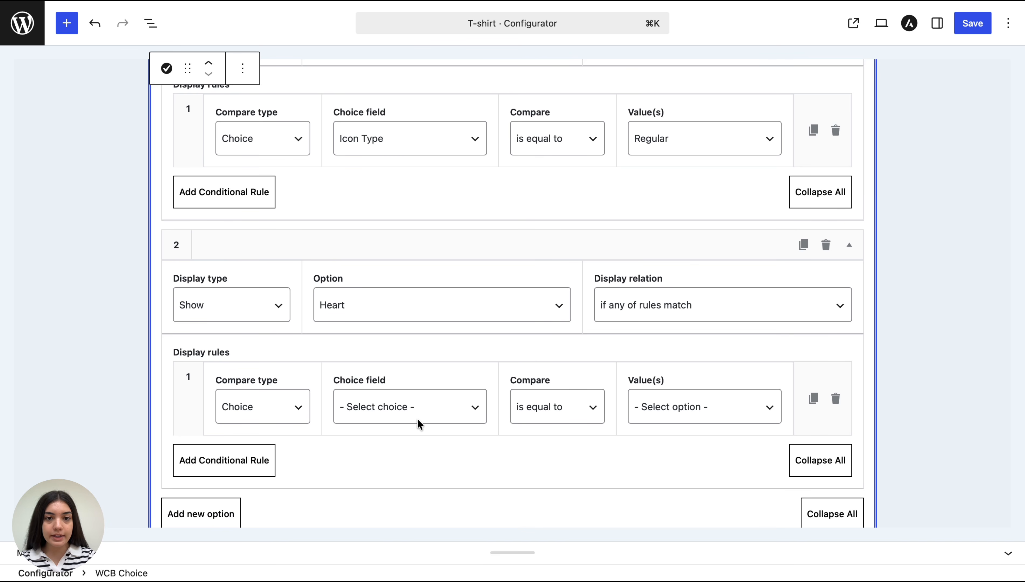
click(410, 407)
click(416, 429)
click(691, 408)
click(735, 418)
scroll(448, 423, down, 3)
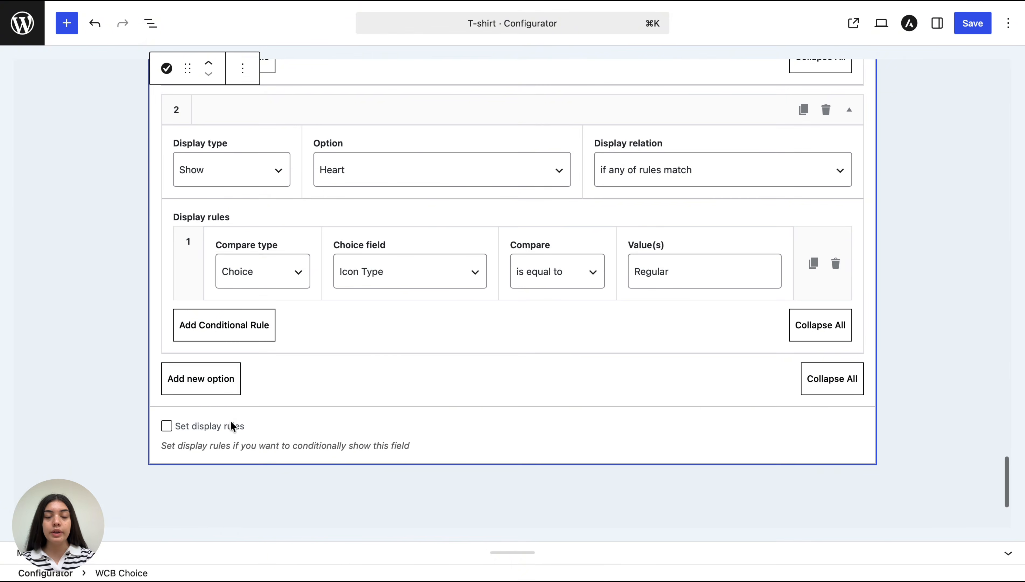
- Add a third option entry that shows Crown when the Icon Type choice is equal to Religious
click(201, 380)
scroll(407, 367, down, 2)
click(419, 385)
scroll(407, 391, down, 1)
click(254, 417)
click(387, 420)
click(396, 440)
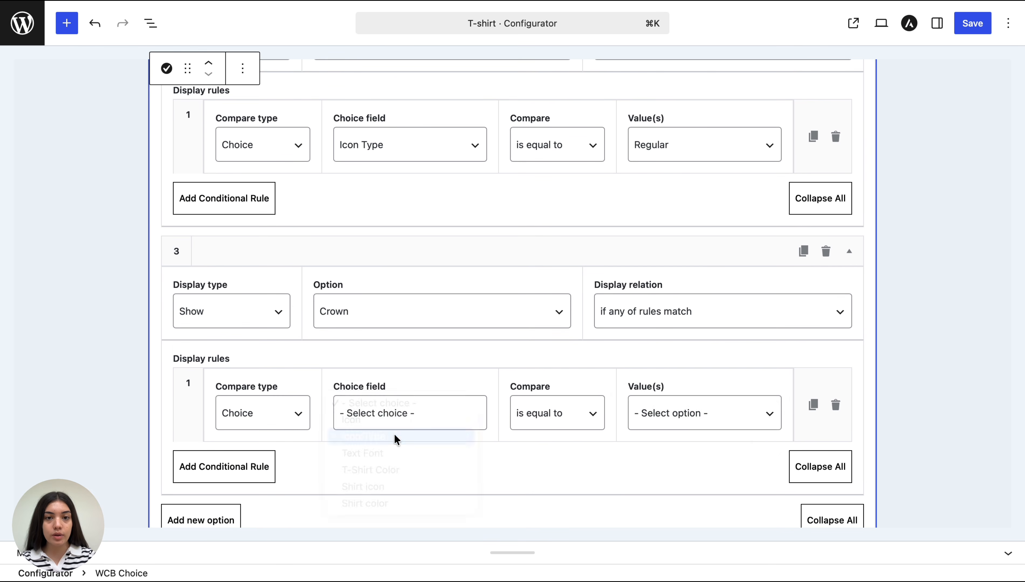
click(671, 415)
click(663, 437)
scroll(291, 442, down, 3)
- Add a fourth option entry that shows Lightning when the Icon Type choice is equal to Religious
click(201, 425)
scroll(213, 430, down, 3)
click(386, 360)
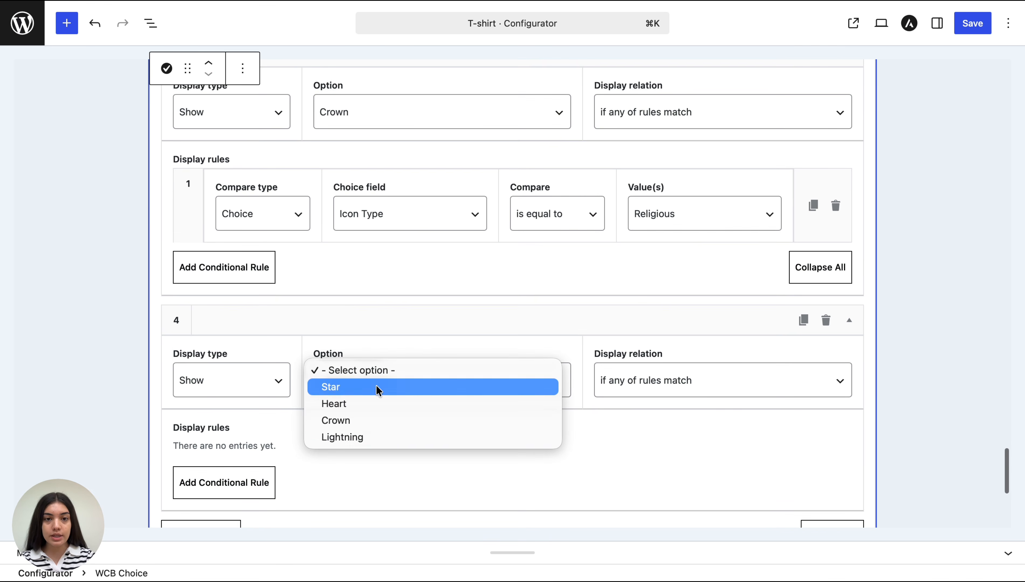
click(386, 436)
scroll(407, 436, down, 2)
click(222, 427)
click(427, 419)
click(432, 443)
click(677, 419)
click(678, 442)
scroll(677, 442, down, 3)
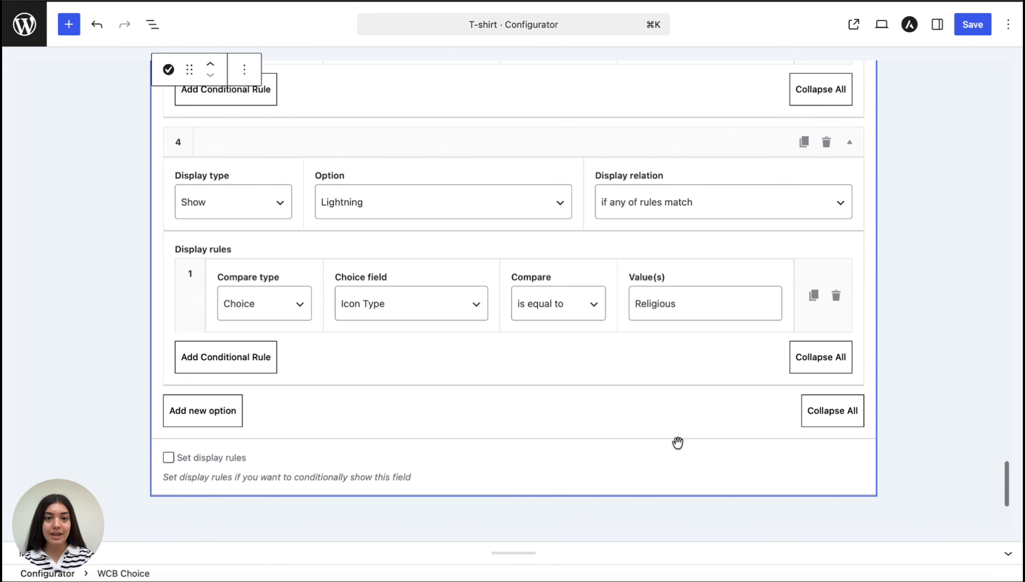
- Save the T-shirt configurator and return to the list of configurators
scroll(677, 443, up, 8)
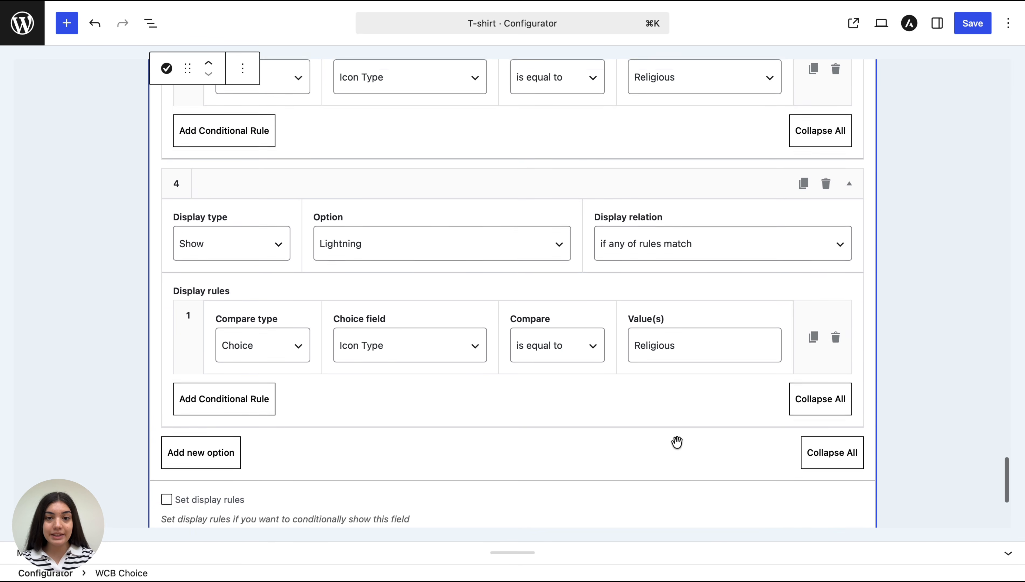
scroll(678, 443, up, 20)
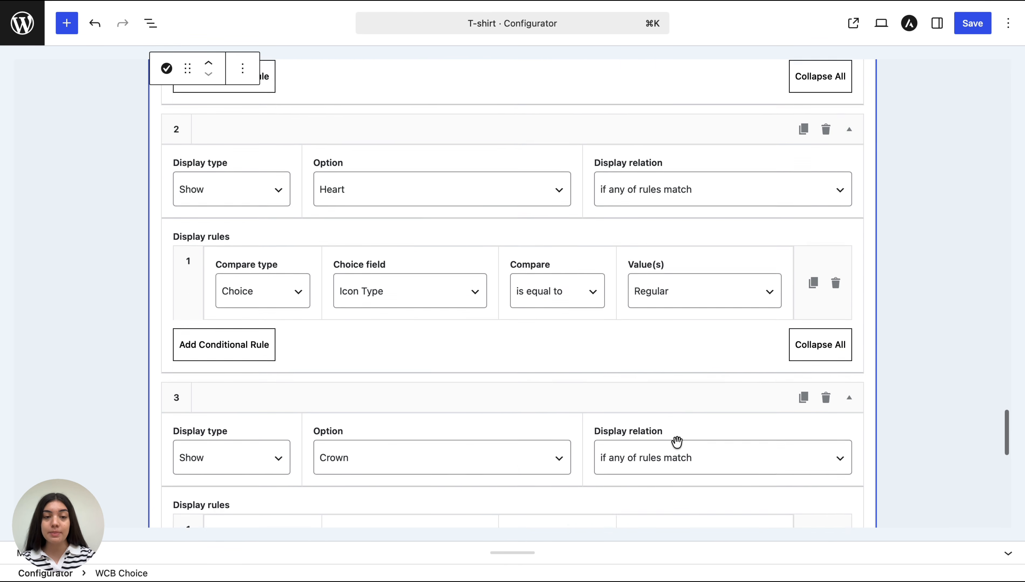
scroll(678, 442, up, 20)
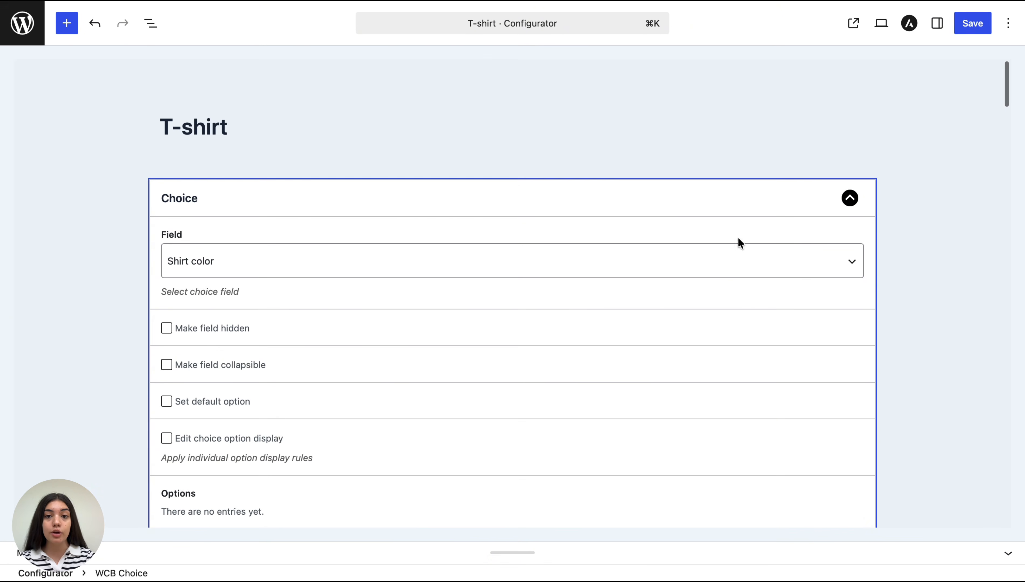
click(974, 23)
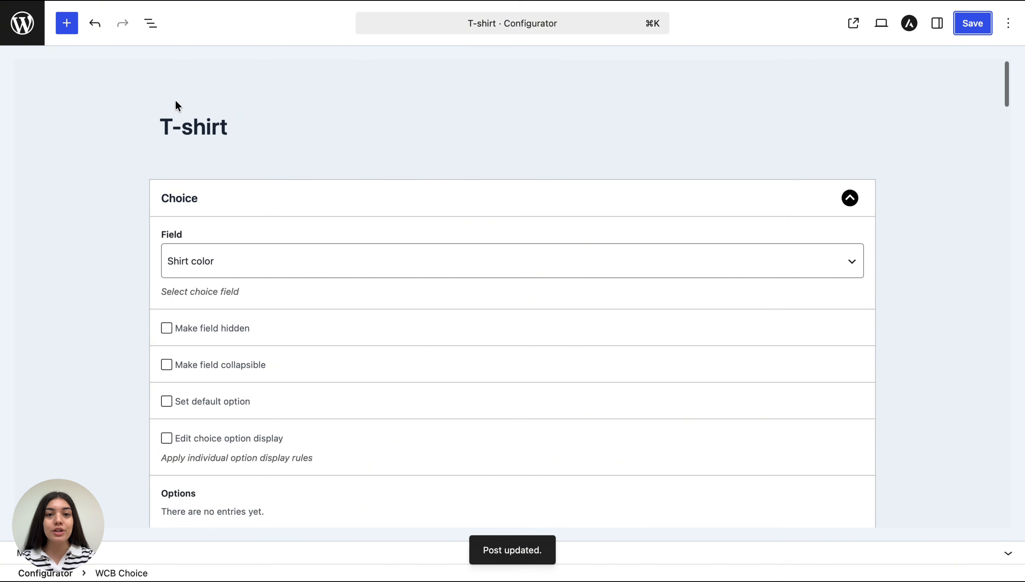
click(23, 23)
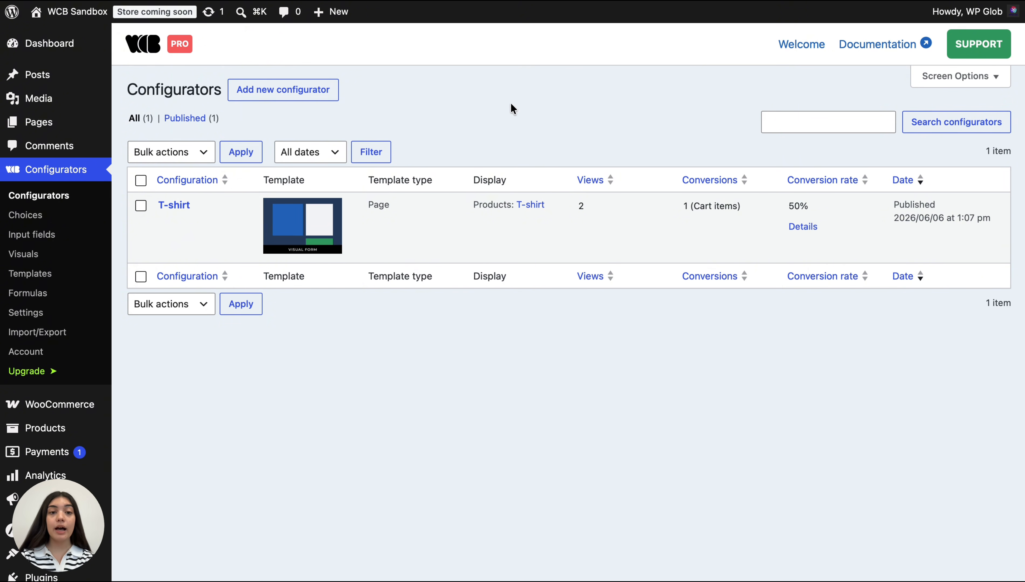
- Preview the T-shirt configurator and look through its color, icon, upload, name and font fields
mouse_move(206, 209)
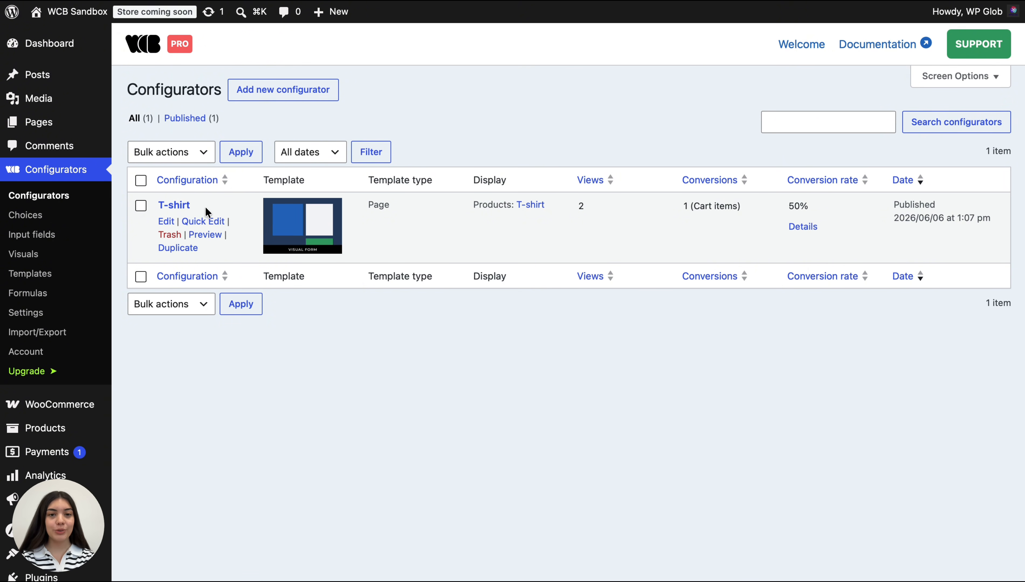
click(205, 235)
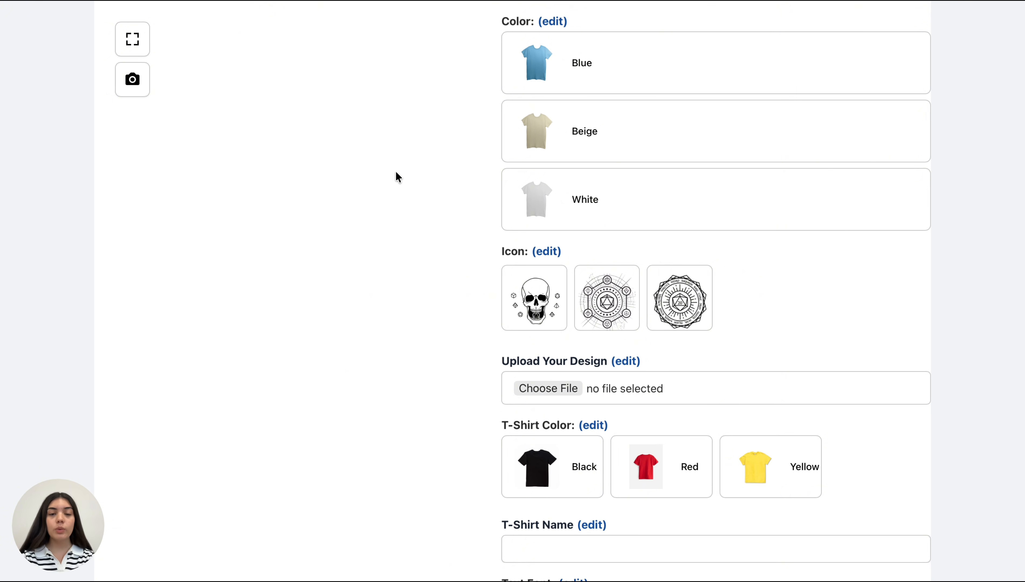
scroll(445, 122, down, 2)
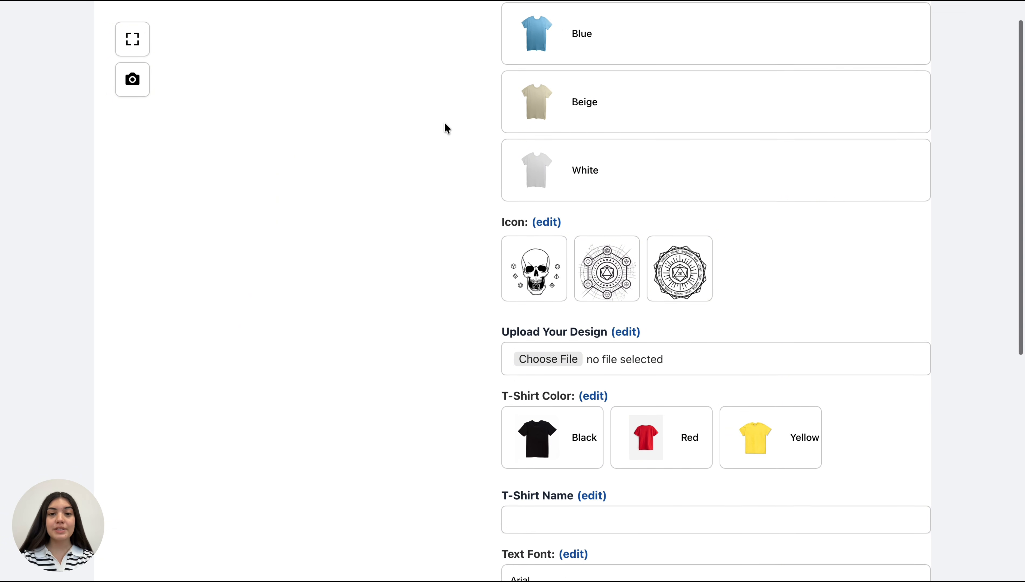
scroll(445, 123, down, 5)
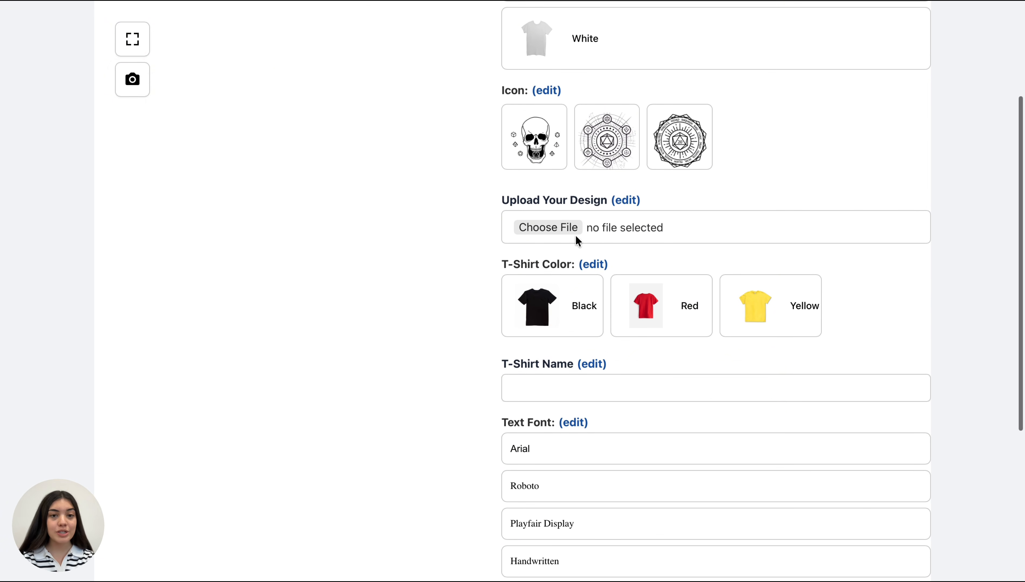
scroll(578, 237, down, 5)
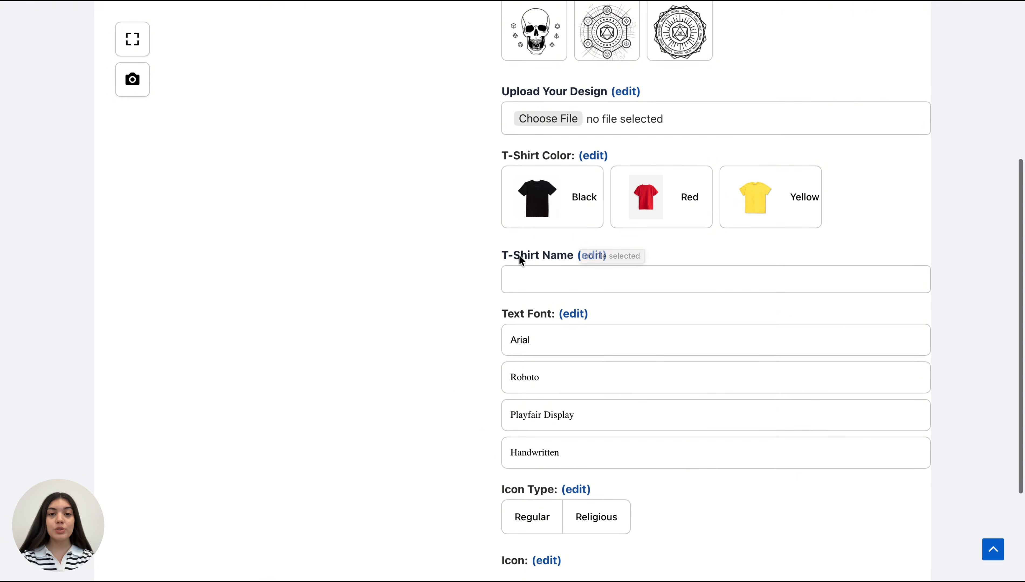
- Test the conditional Icon options by selecting the Regular and then the Religious icon type in the preview
scroll(457, 400, down, 5)
click(531, 386)
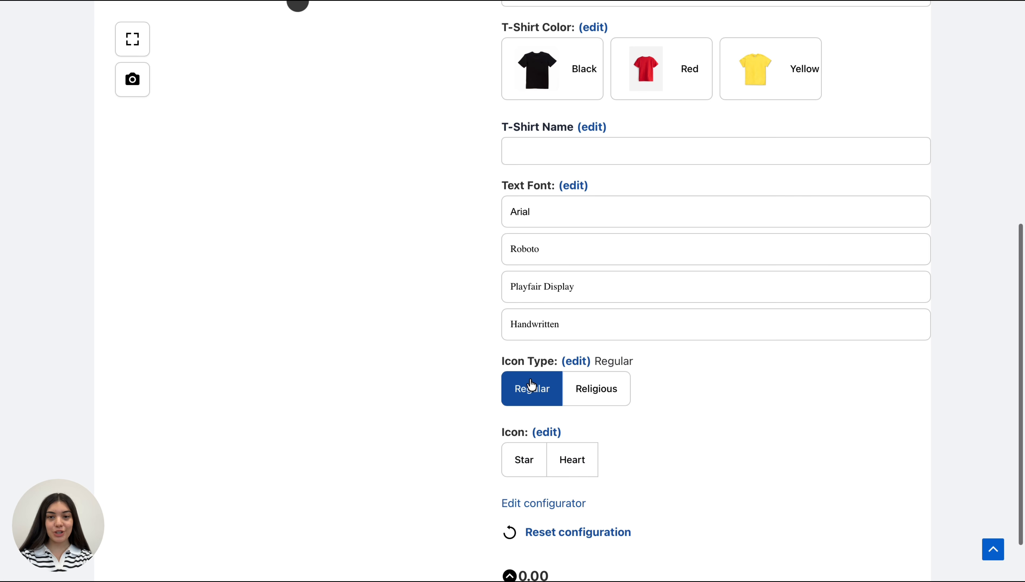
click(604, 393)
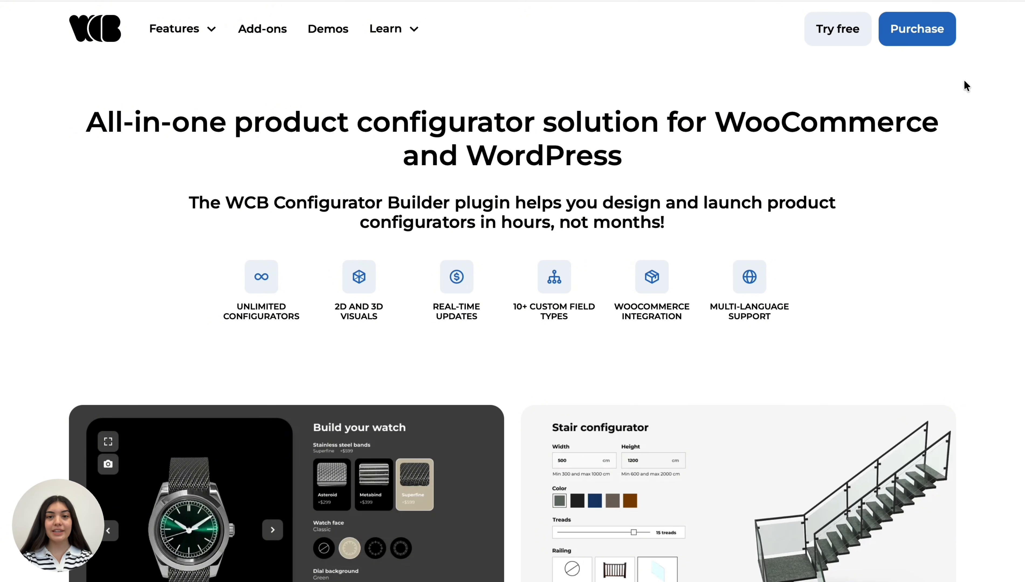
- Review the configurator types on the WCB website's home page, from the visual product configurator to guided selling forms
scroll(966, 85, down, 3)
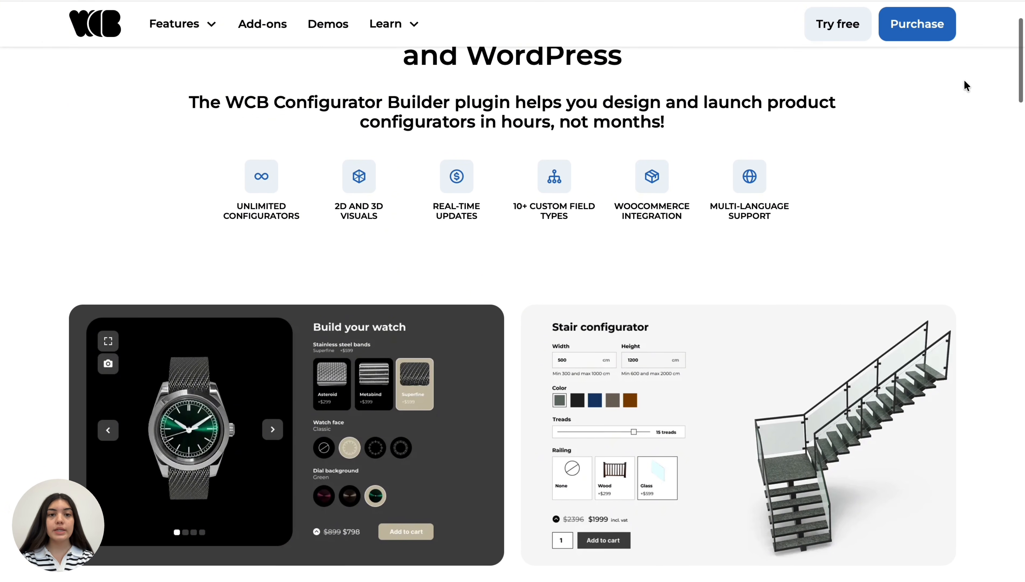
scroll(965, 81, down, 3)
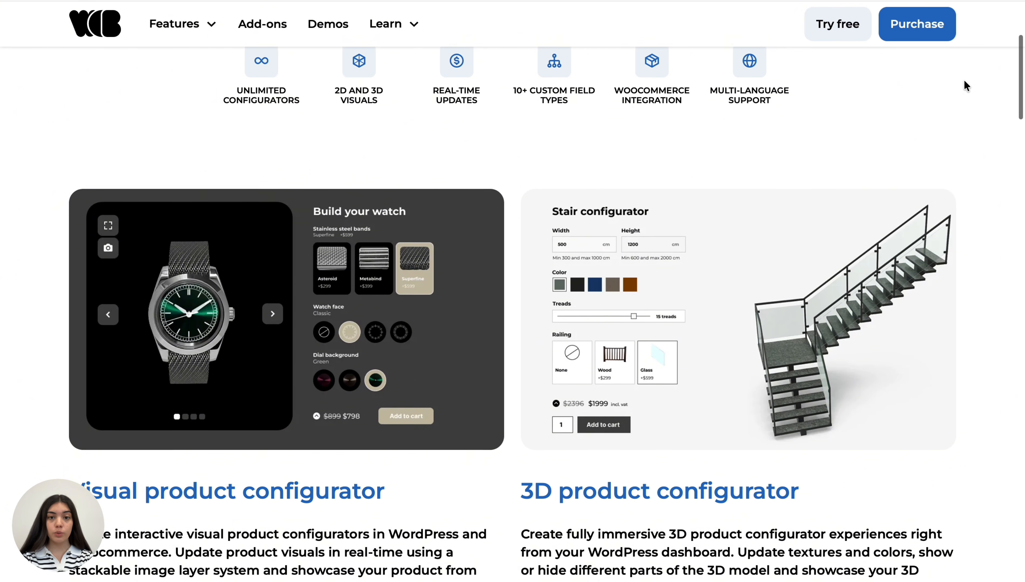
scroll(964, 81, down, 4)
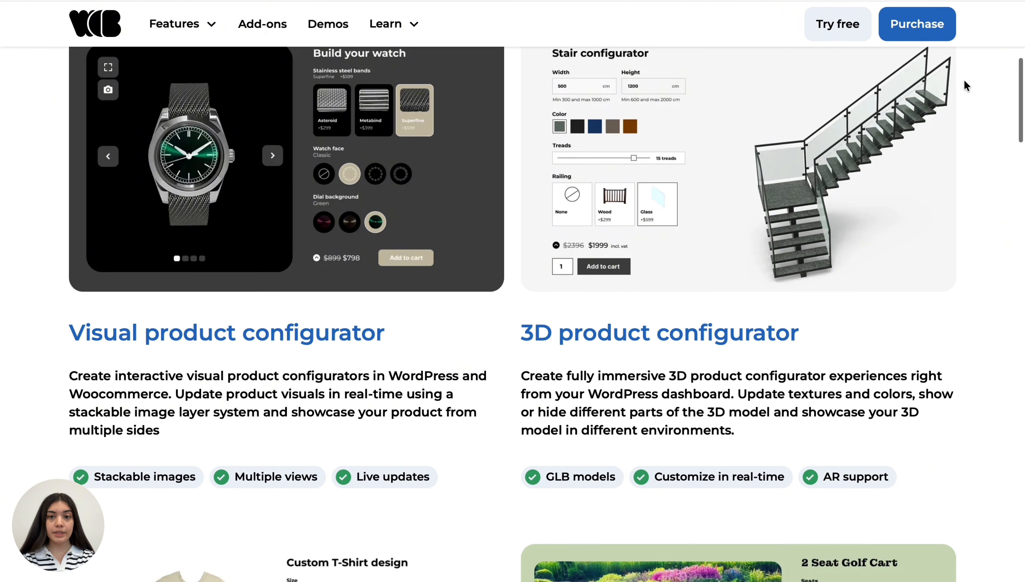
scroll(965, 81, down, 5)
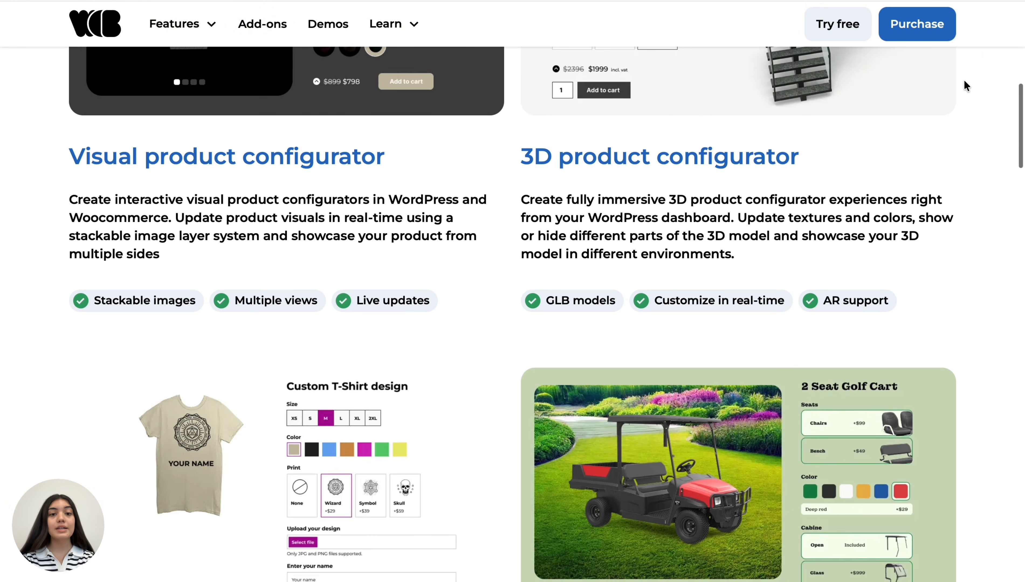
scroll(965, 80, down, 5)
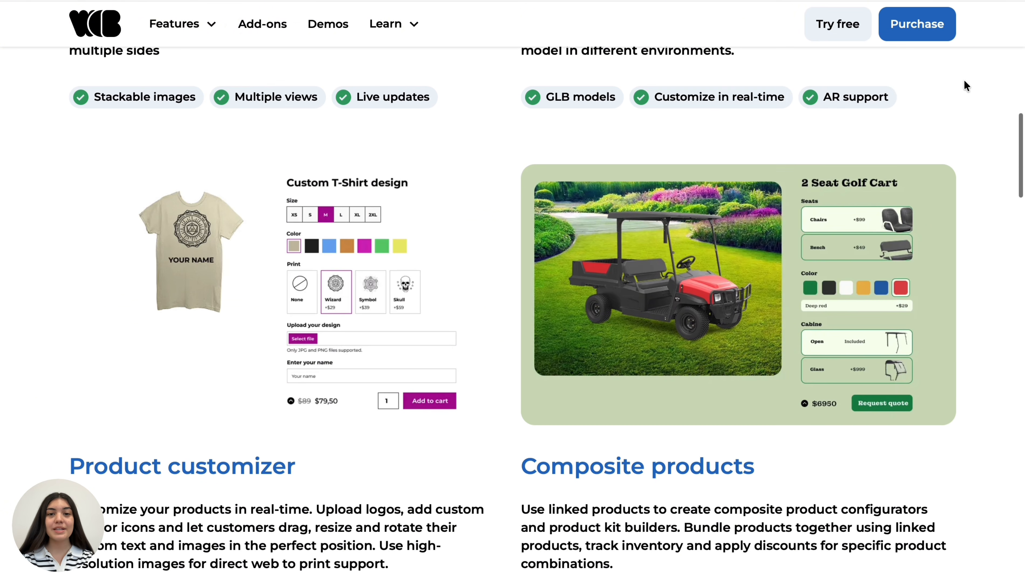
scroll(964, 81, down, 2)
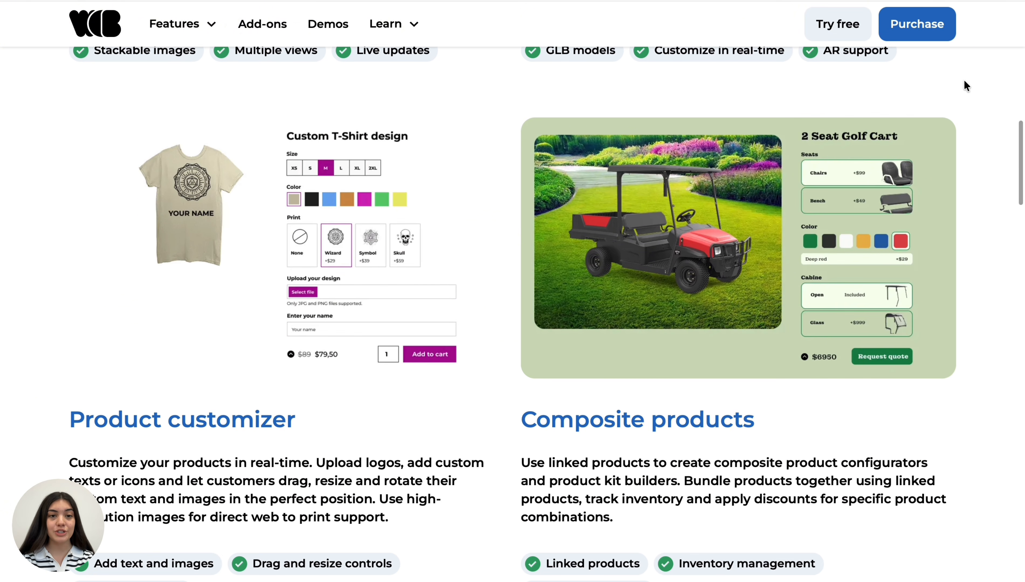
scroll(965, 81, down, 3)
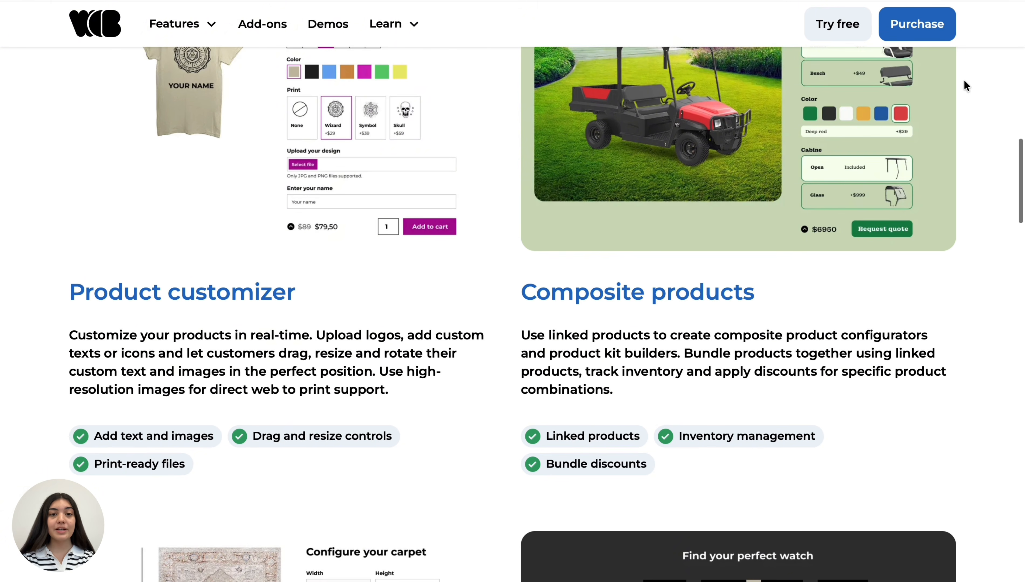
scroll(965, 80, down, 4)
scroll(964, 79, down, 1)
scroll(964, 79, down, 3)
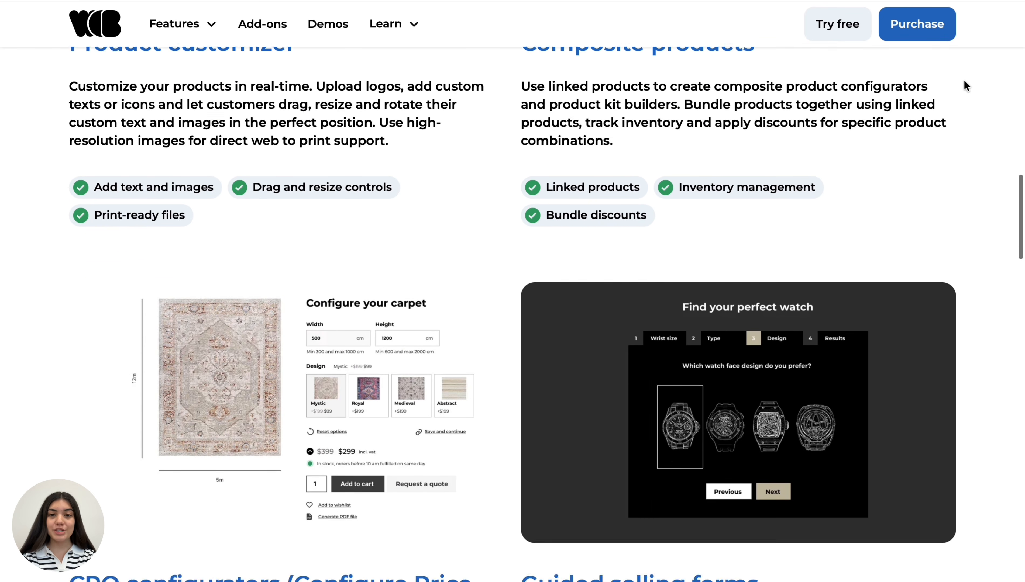
scroll(965, 79, down, 3)
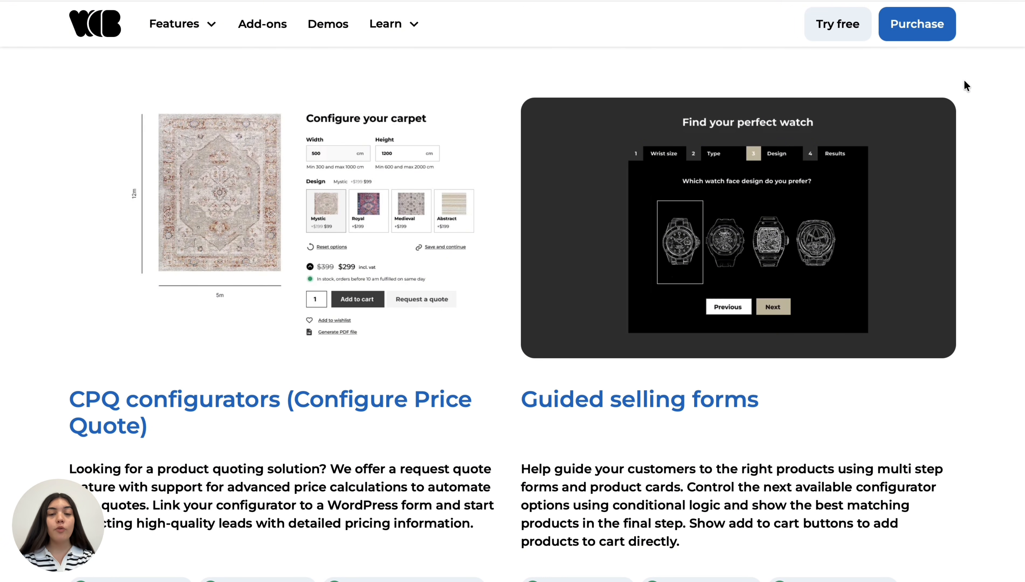
scroll(967, 86, down, 2)
scroll(965, 81, down, 5)
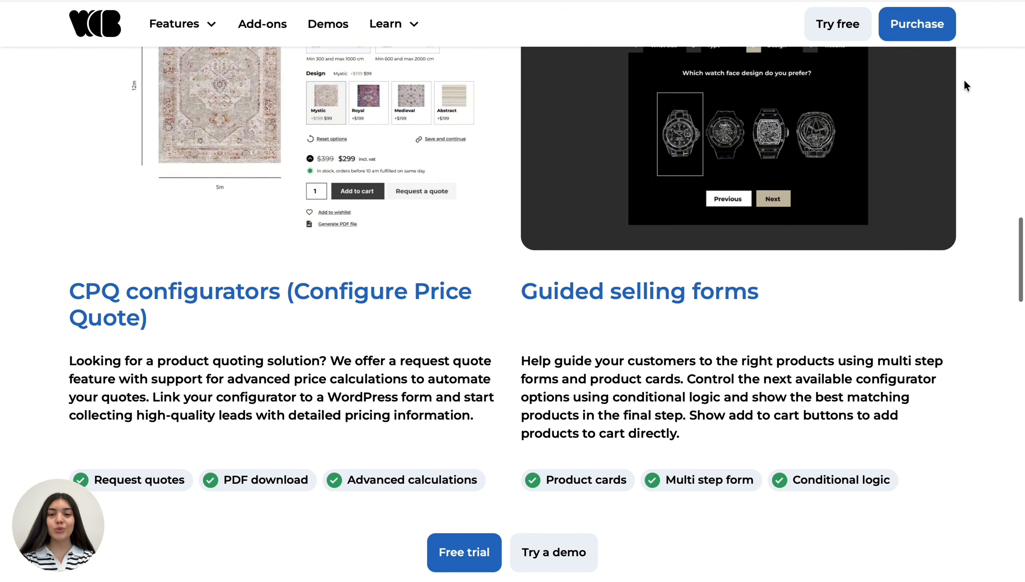
scroll(967, 87, down, 1)
scroll(965, 81, down, 3)
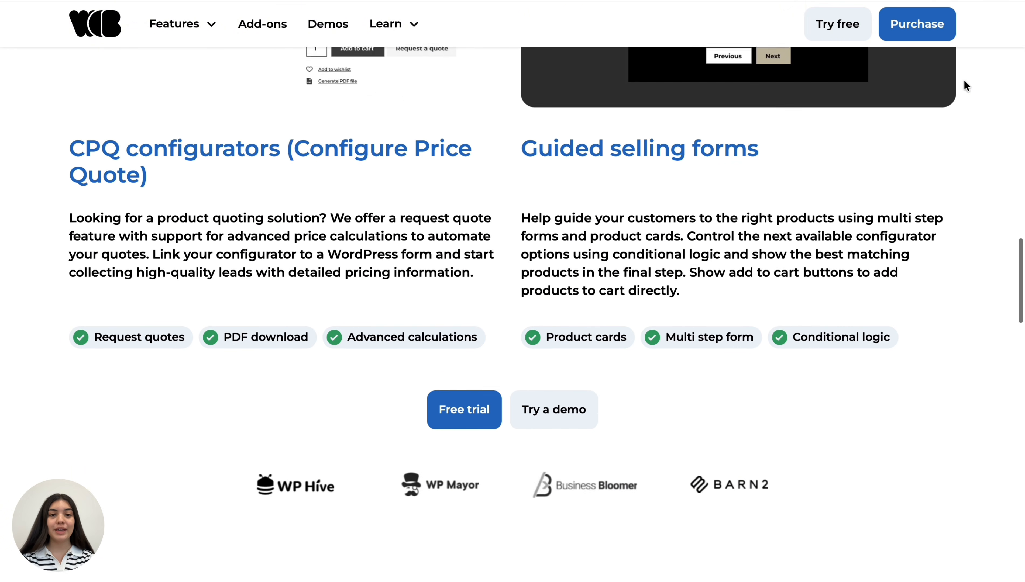
- Look through the FAQ questions and the documentation, blog and support links on the WCB home page
scroll(967, 86, down, 4)
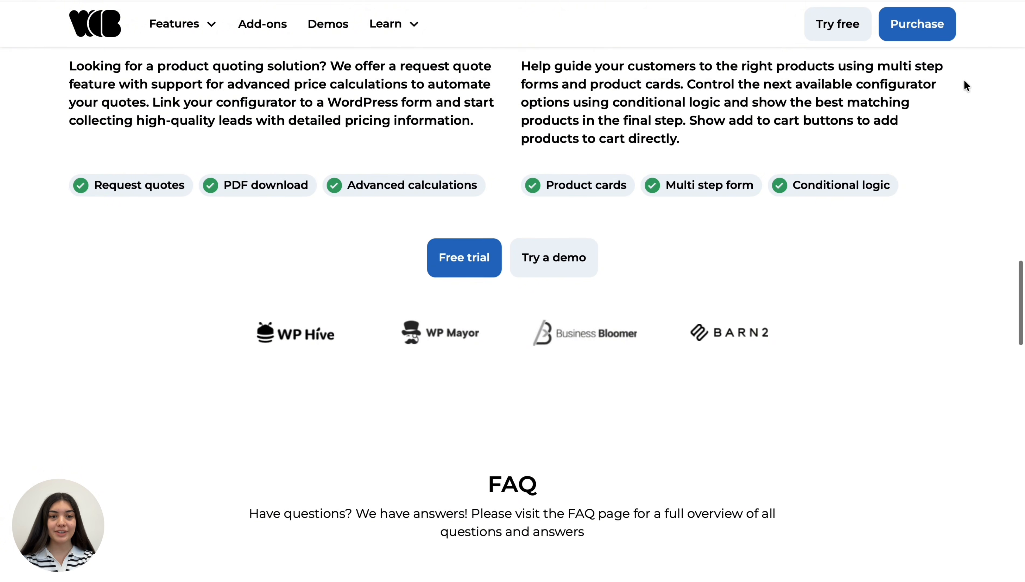
scroll(965, 82, down, 6)
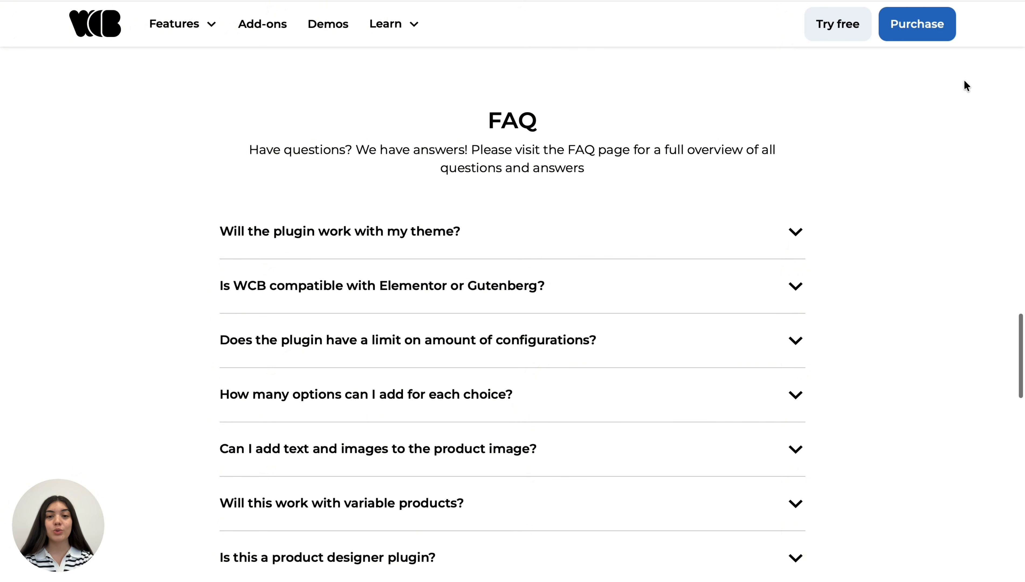
scroll(967, 86, down, 4)
scroll(966, 86, down, 4)
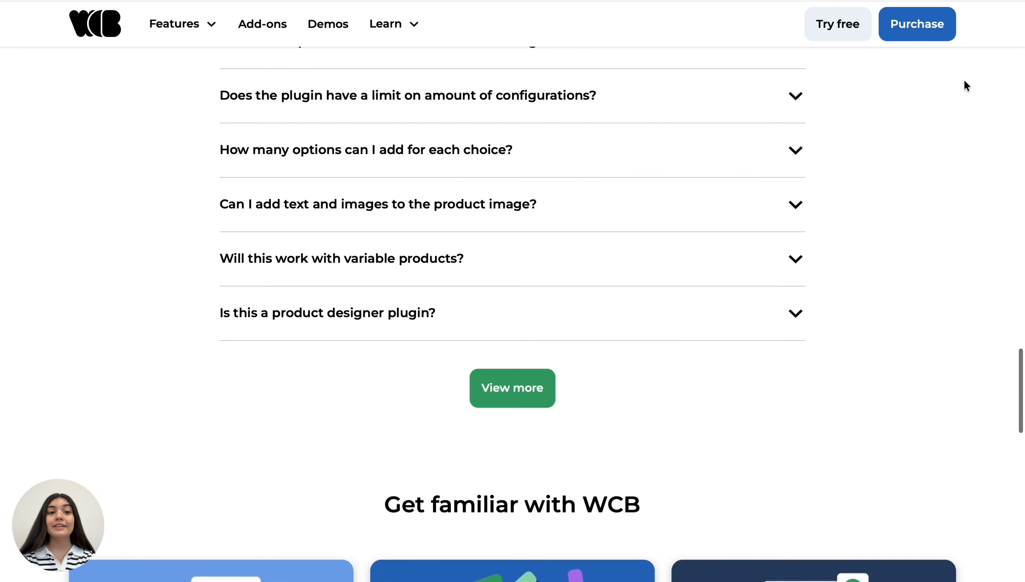
scroll(965, 81, down, 4)
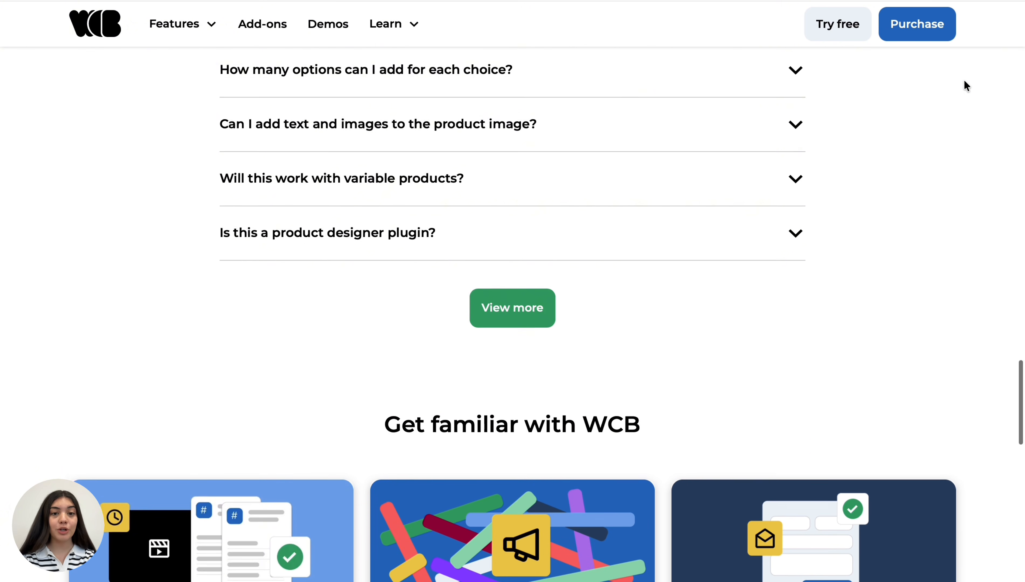
scroll(965, 81, down, 2)
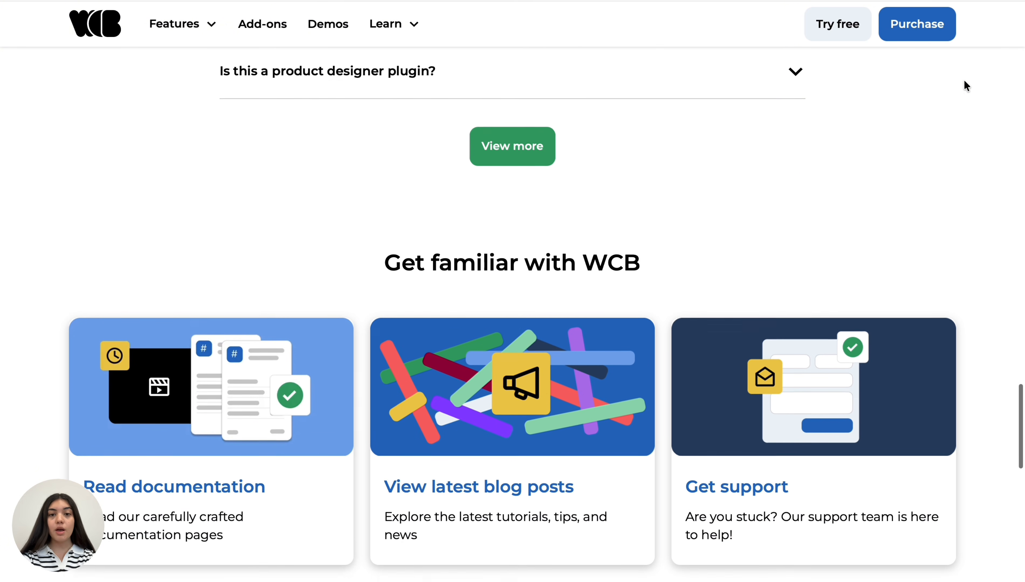